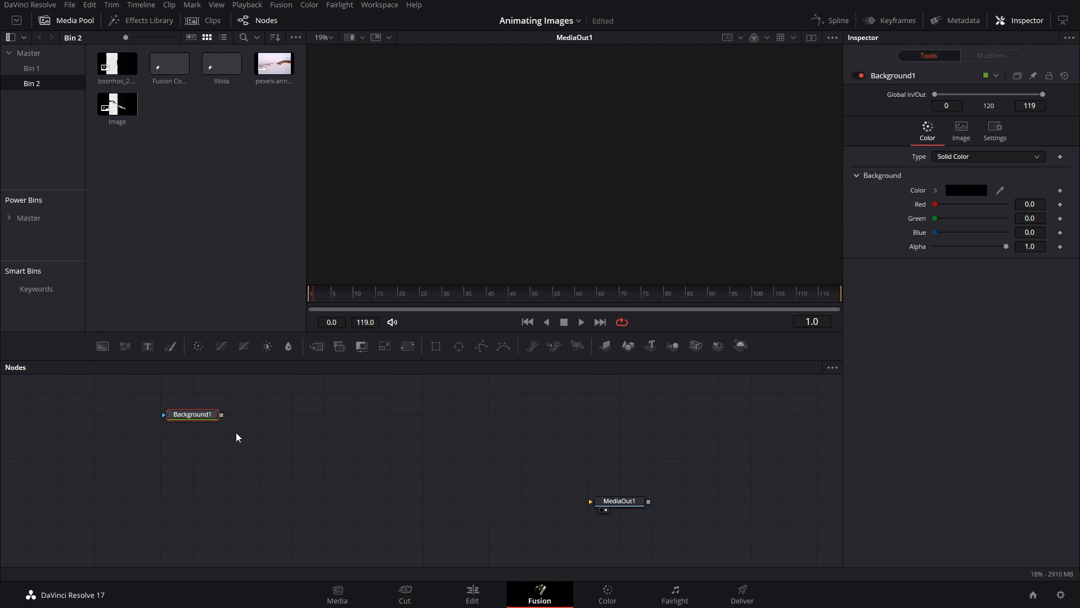
Connect Background1 to MediaOut1, line the two nodes up, and set the background's alpha to 0
drag(221, 414, 616, 502)
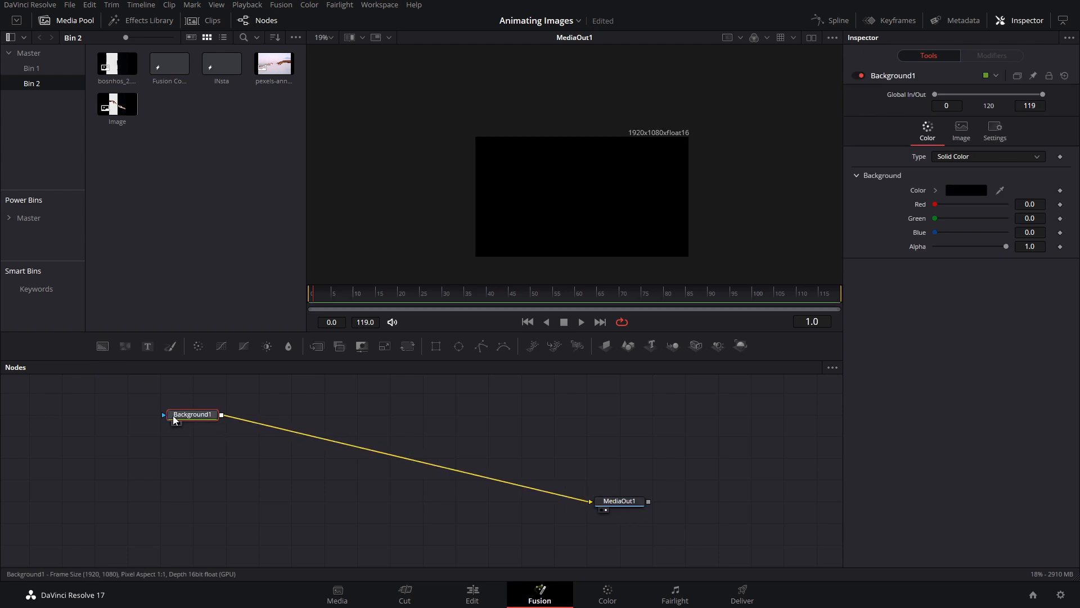
drag(193, 414, 291, 500)
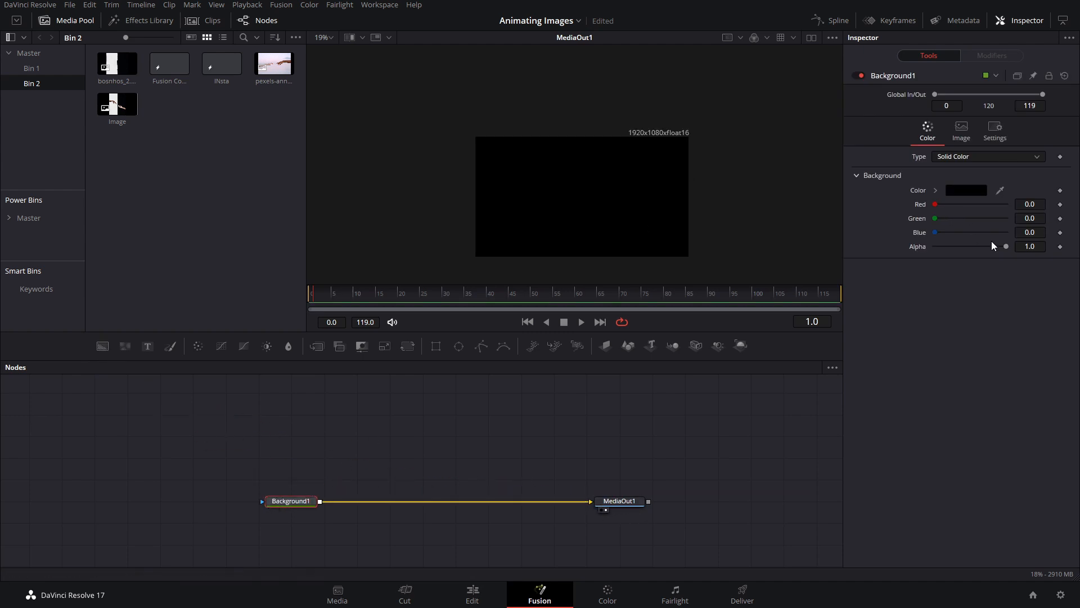
drag(1006, 247, 918, 258)
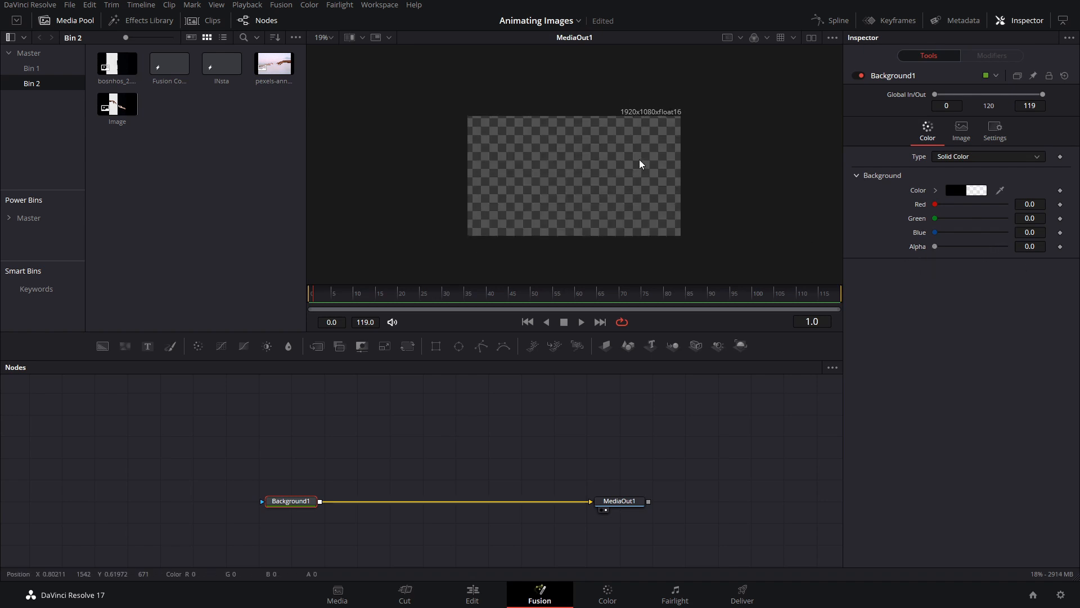
Turn off auto resolution for Background1 and set its width to 1080 for a square 1080 x 1080 canvas
click(967, 139)
click(1029, 190)
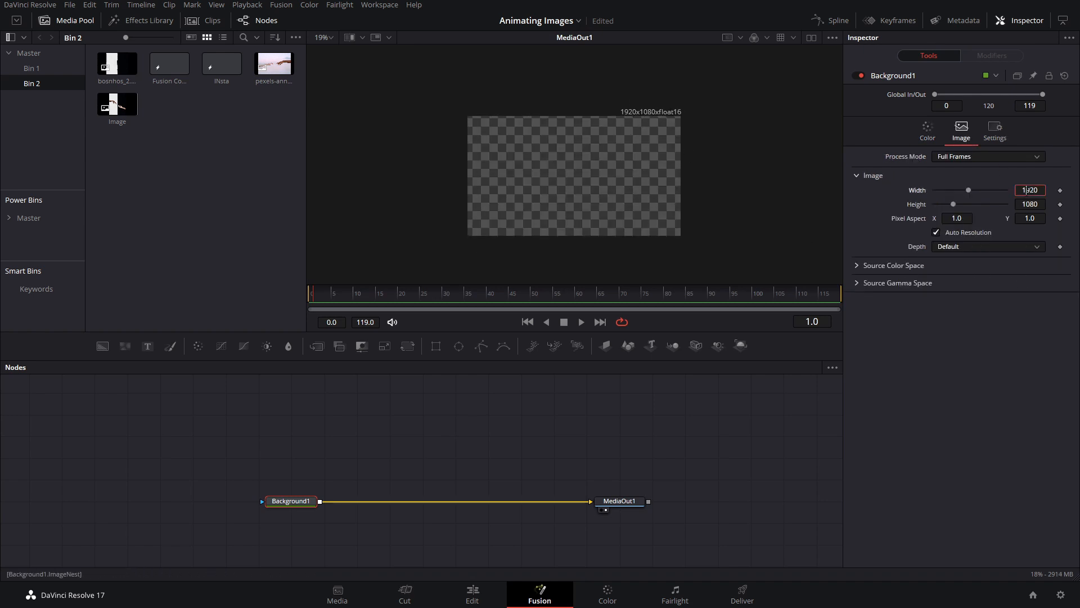
click(957, 232)
text(10)
key(Return)
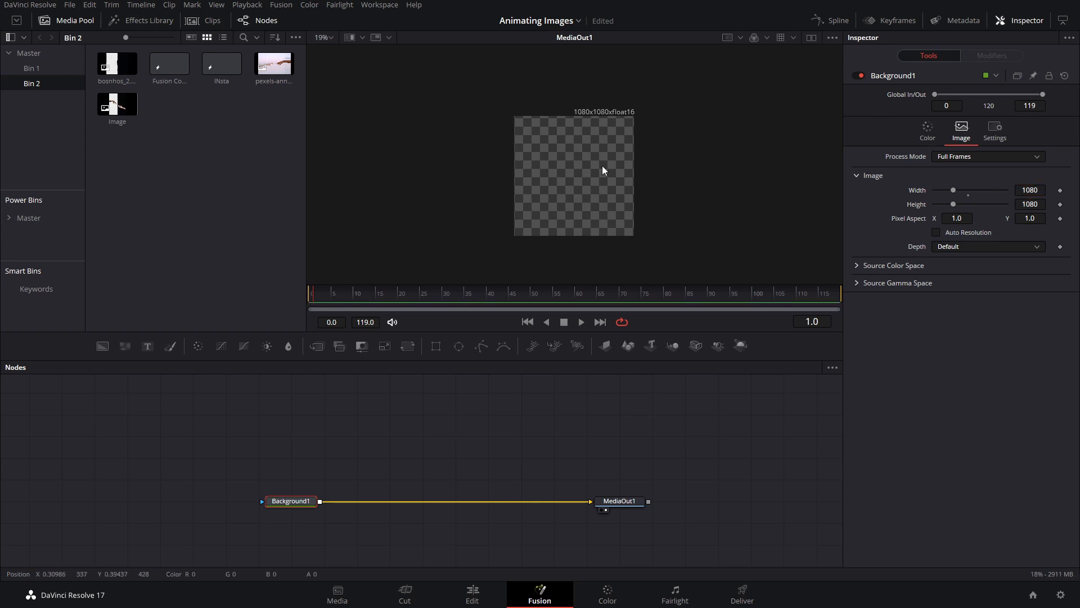
Merge the pexels photo of two hands over the background and show its MediaIn1 node in the viewer
drag(304, 502, 239, 501)
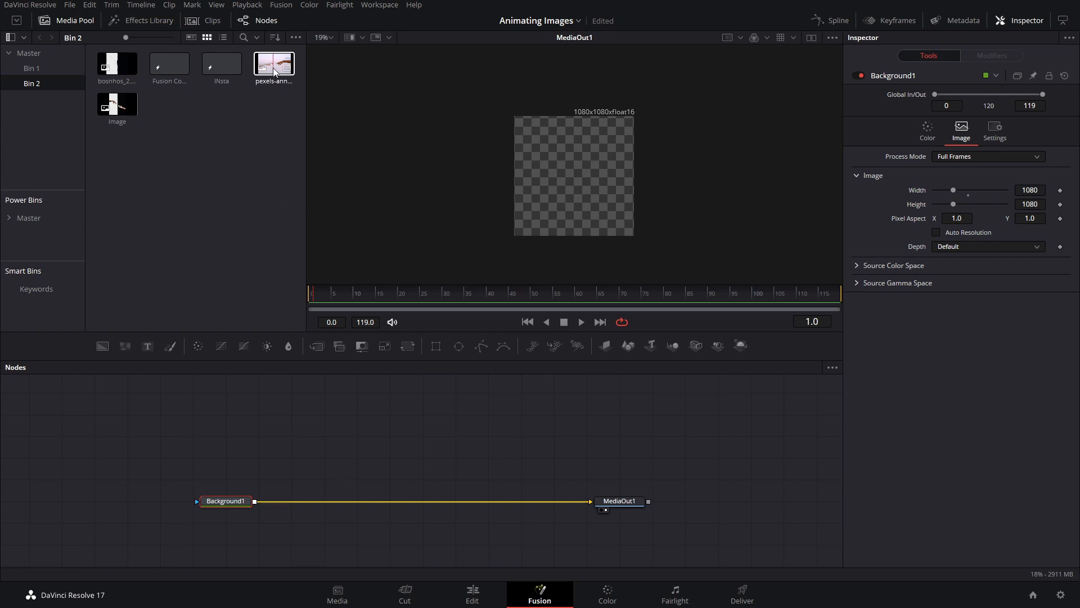
drag(273, 69, 256, 505)
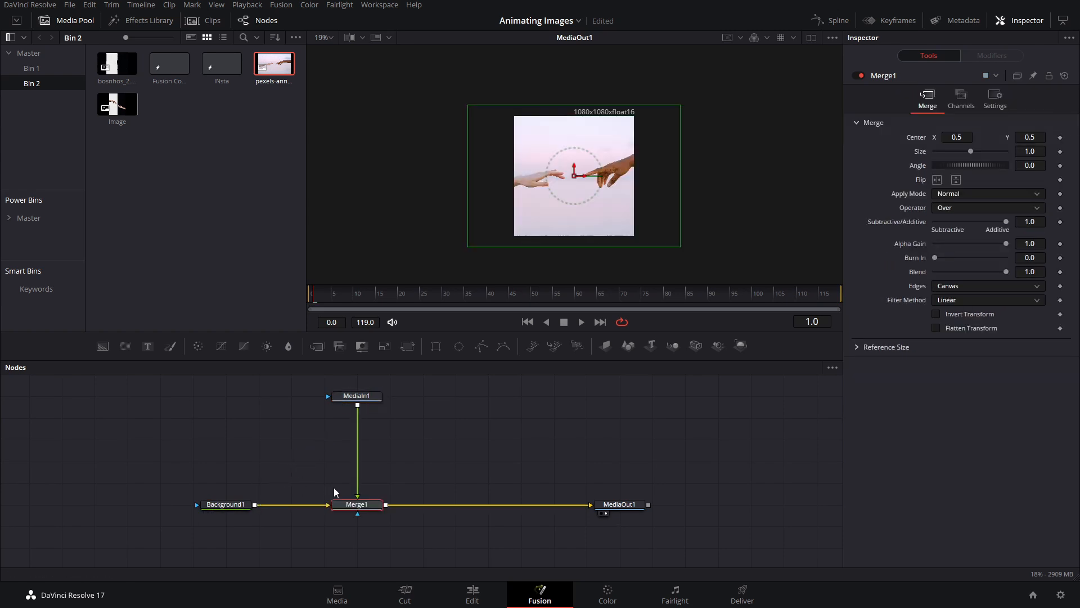
click(362, 396)
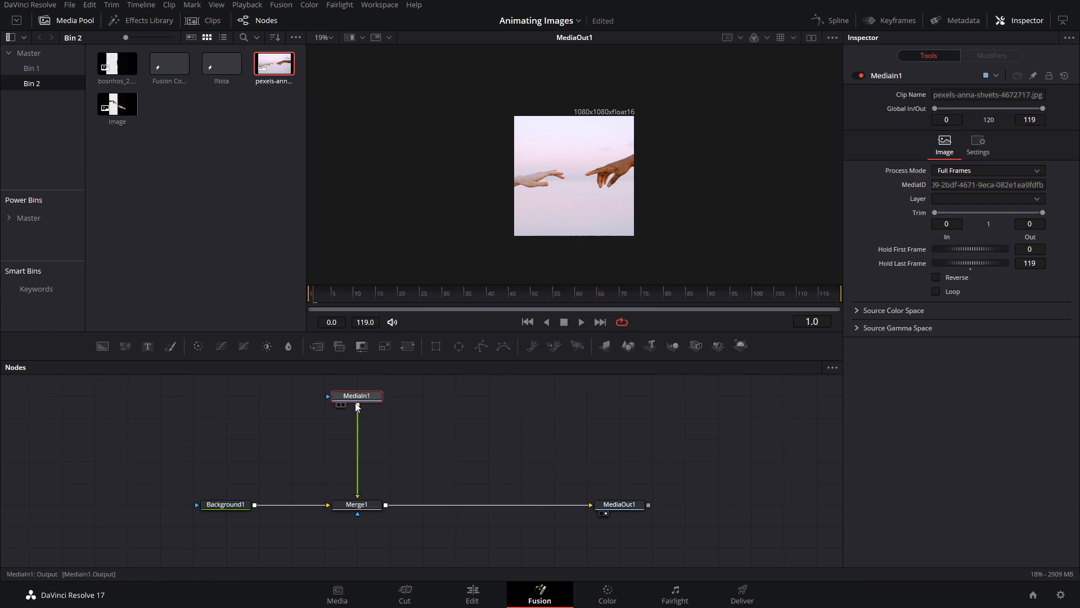
key(2)
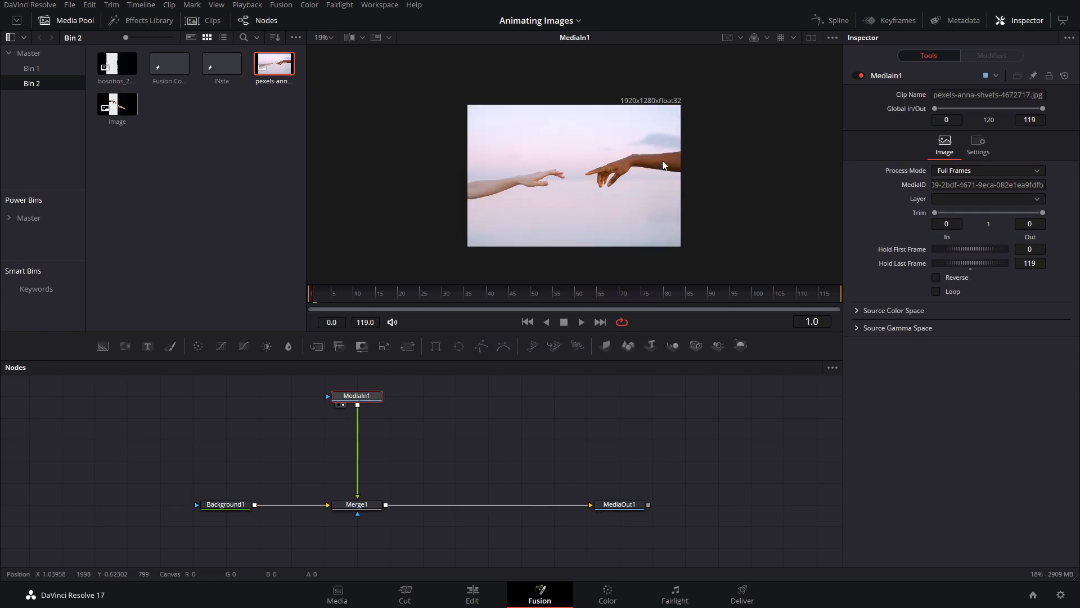
Examine the two hands in the photo up close and choose a timeline proxy mode for playback
scroll(542, 179, up, 5)
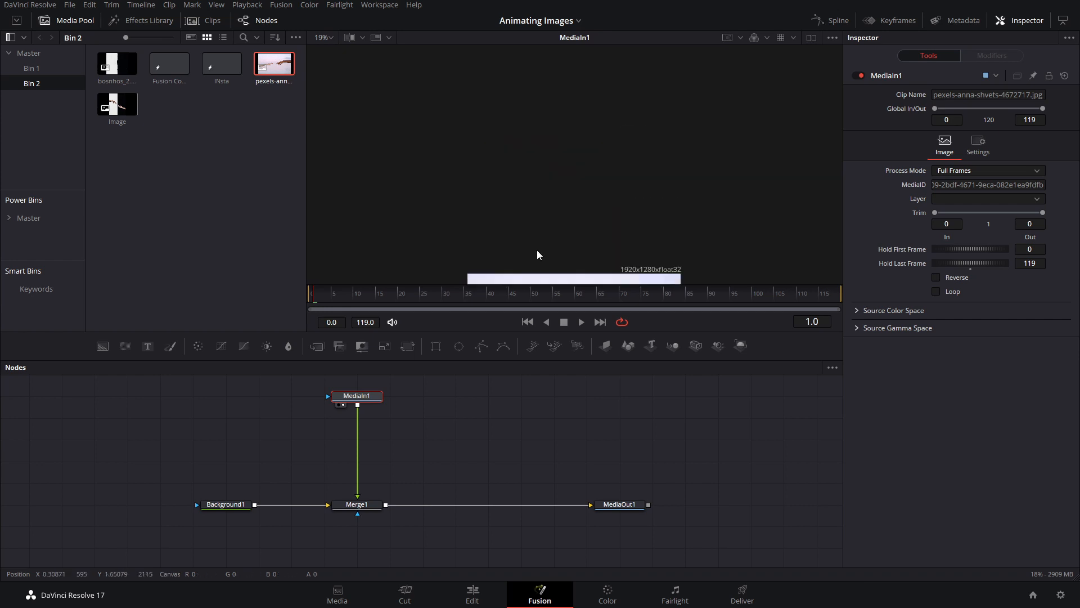
drag(546, 193, 460, 69)
scroll(474, 209, up, 4)
scroll(545, 222, up, 1)
scroll(545, 221, down, 3)
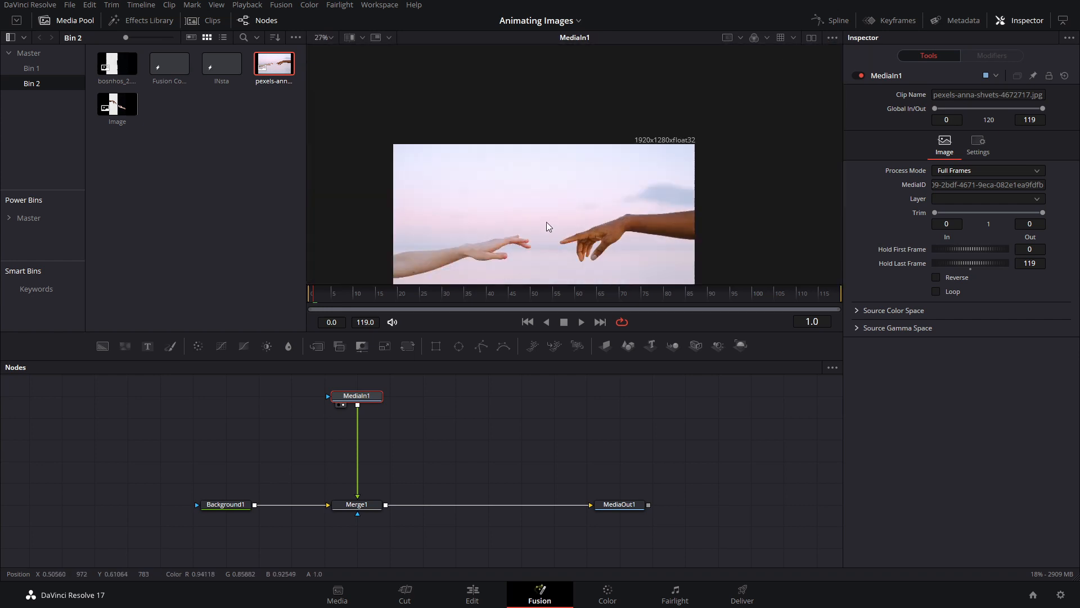
drag(546, 222, 516, 183)
scroll(550, 145, up, 3)
click(247, 5)
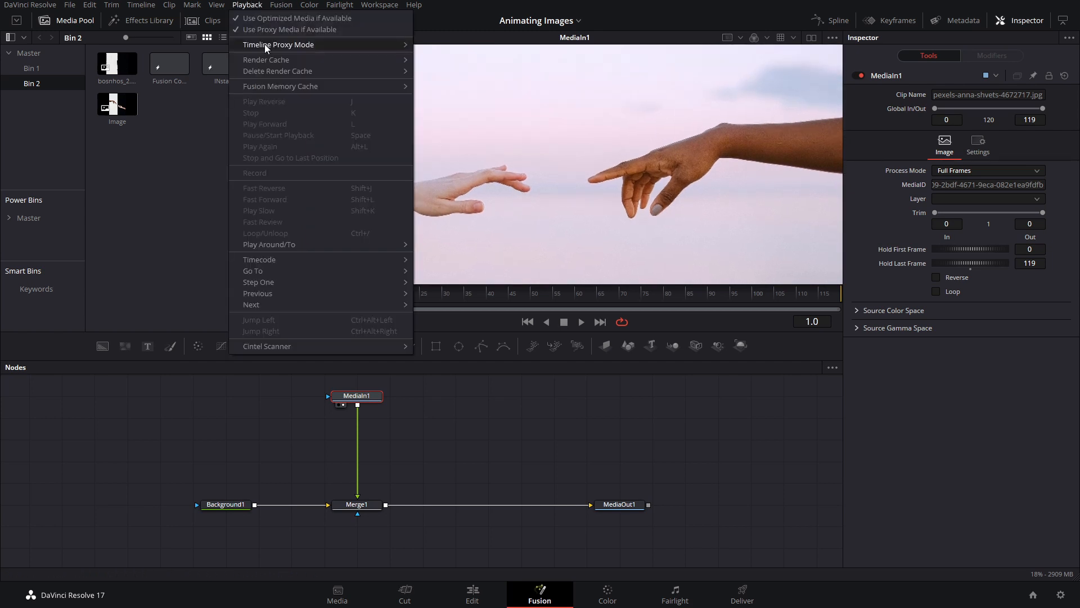
mouse_move(266, 44)
click(446, 60)
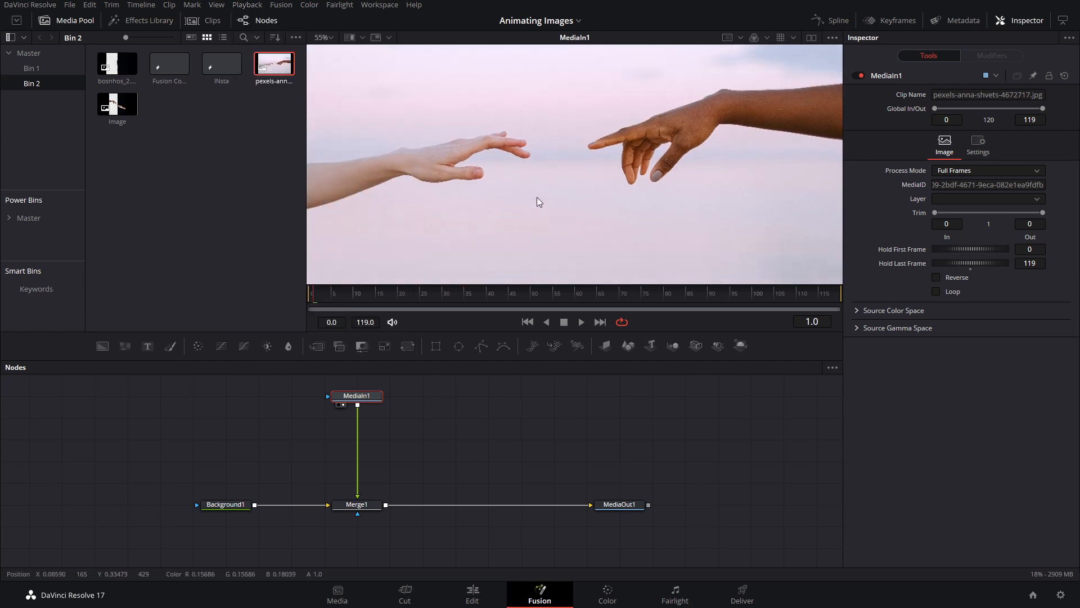
Add a polygon mask to MediaIn1 and invert it
scroll(536, 197, down, 3)
drag(536, 197, 562, 205)
scroll(562, 202, up, 2)
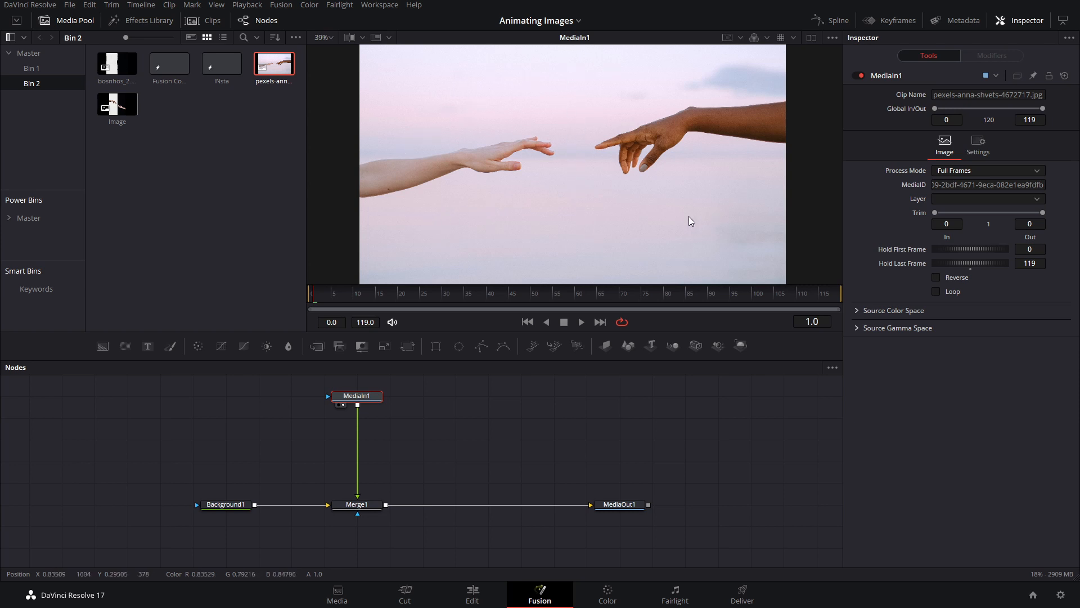
drag(410, 420, 477, 452)
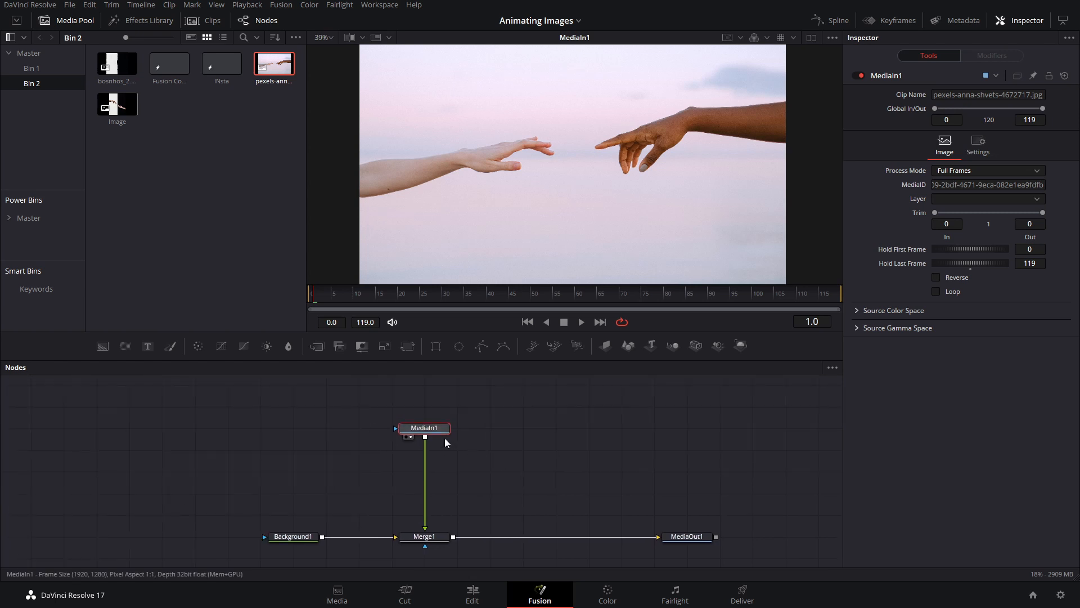
click(482, 346)
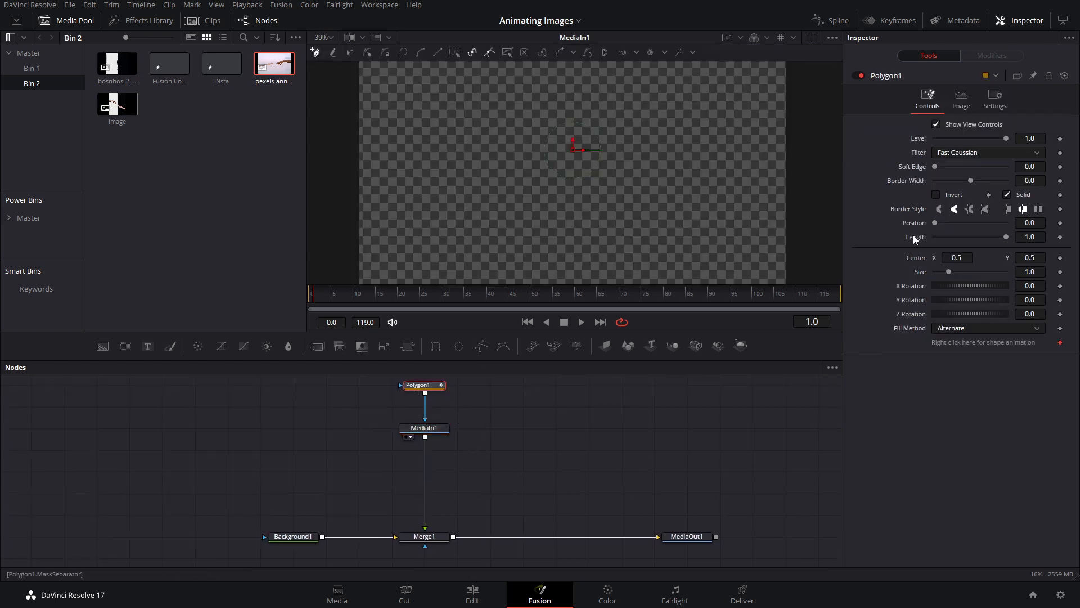
click(936, 194)
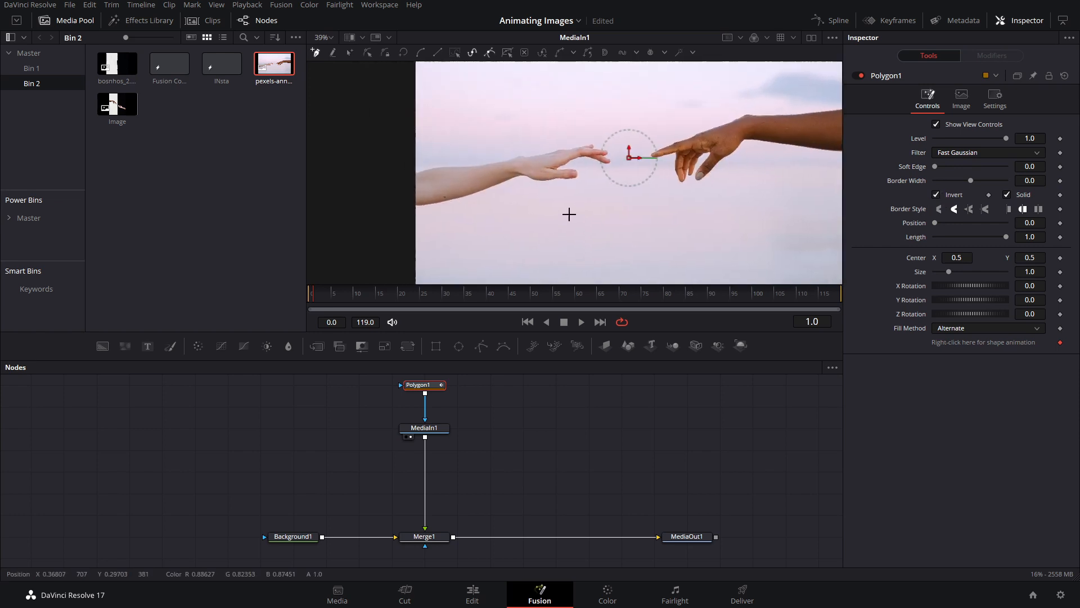
Trace the pale arm and hand with the inverted polygon mask, starting along the forearm's lower edge, to cut them out of the photo
scroll(468, 219, up, 4)
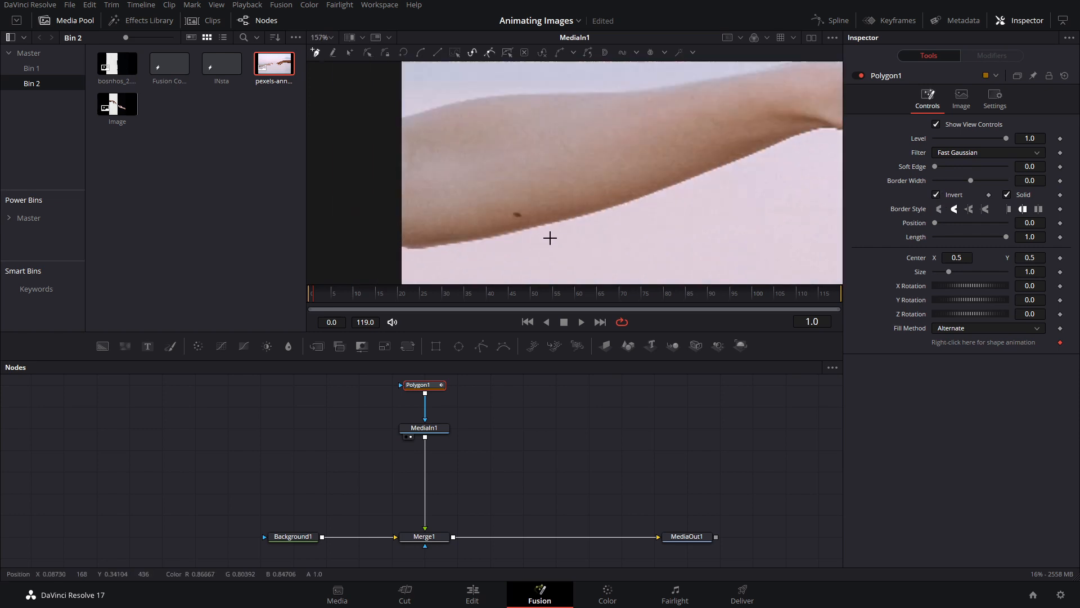
scroll(550, 238, down, 4)
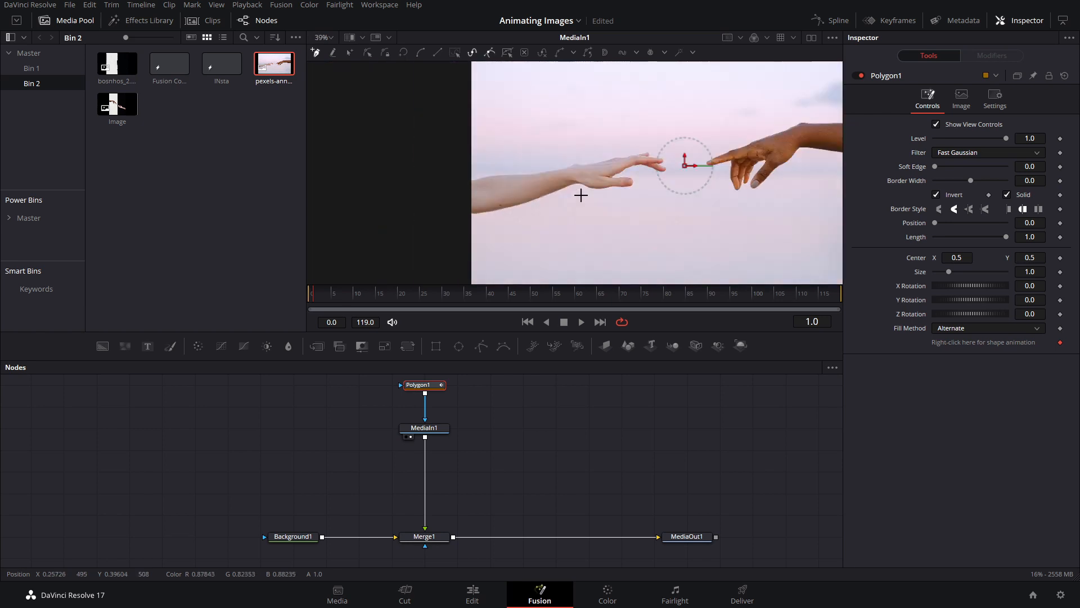
scroll(473, 223, up, 3)
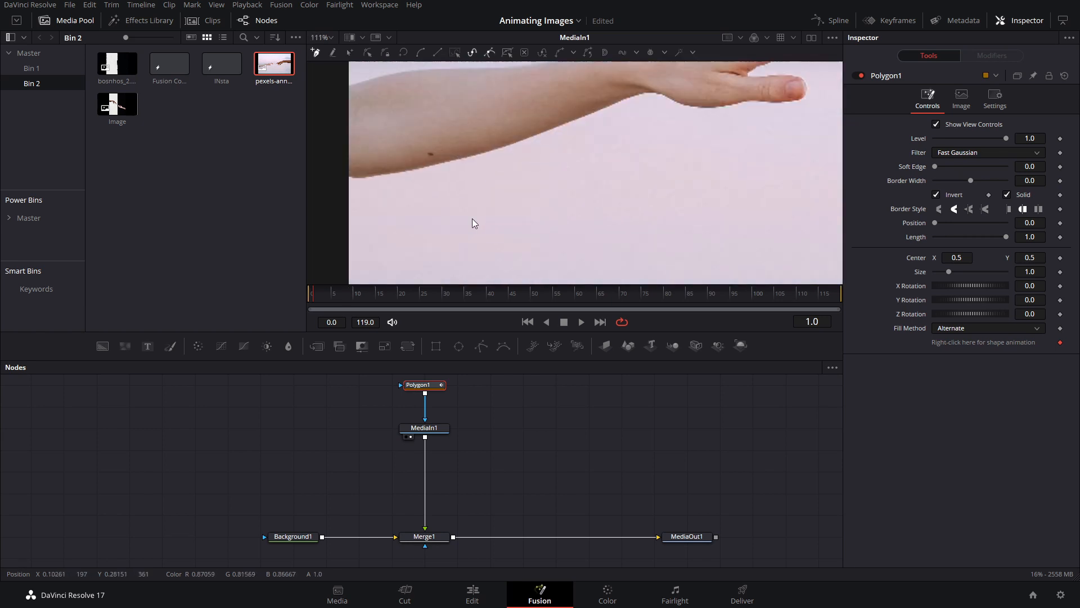
scroll(473, 223, up, 3)
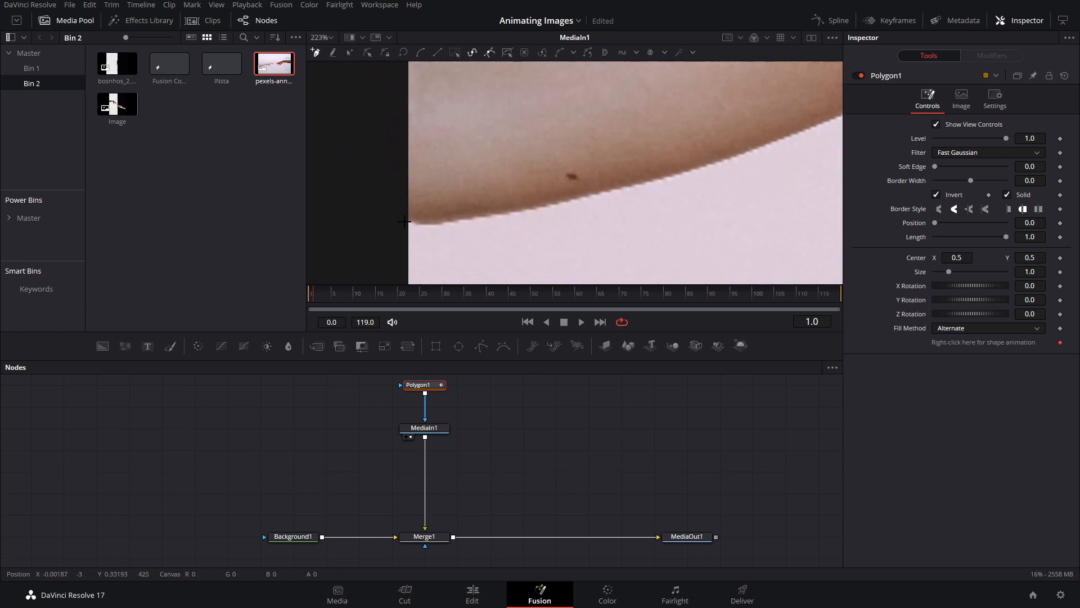
click(403, 221)
click(425, 226)
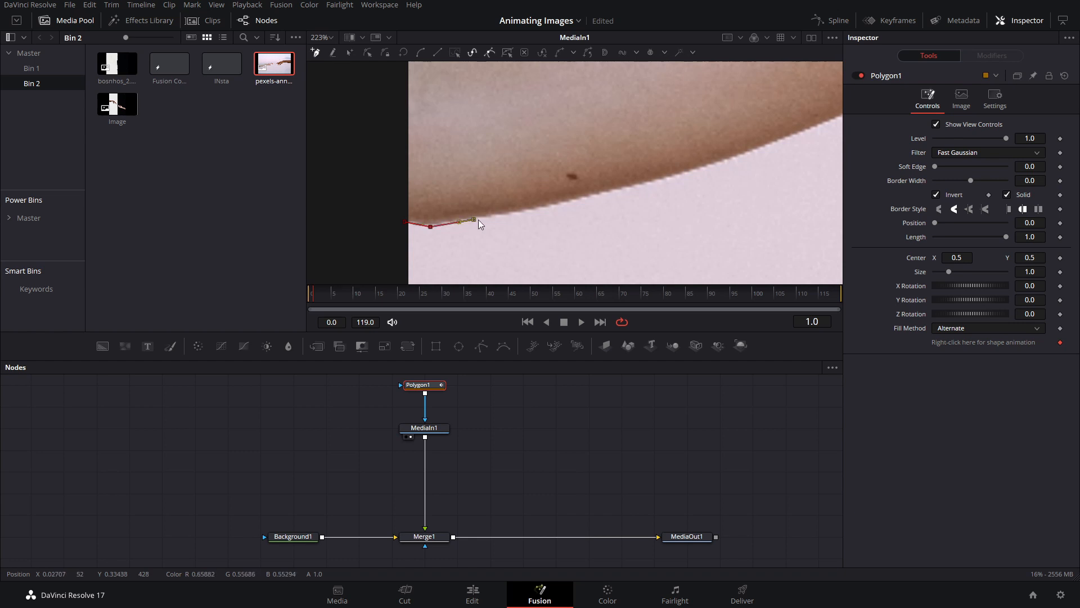
key(ctrl+z)
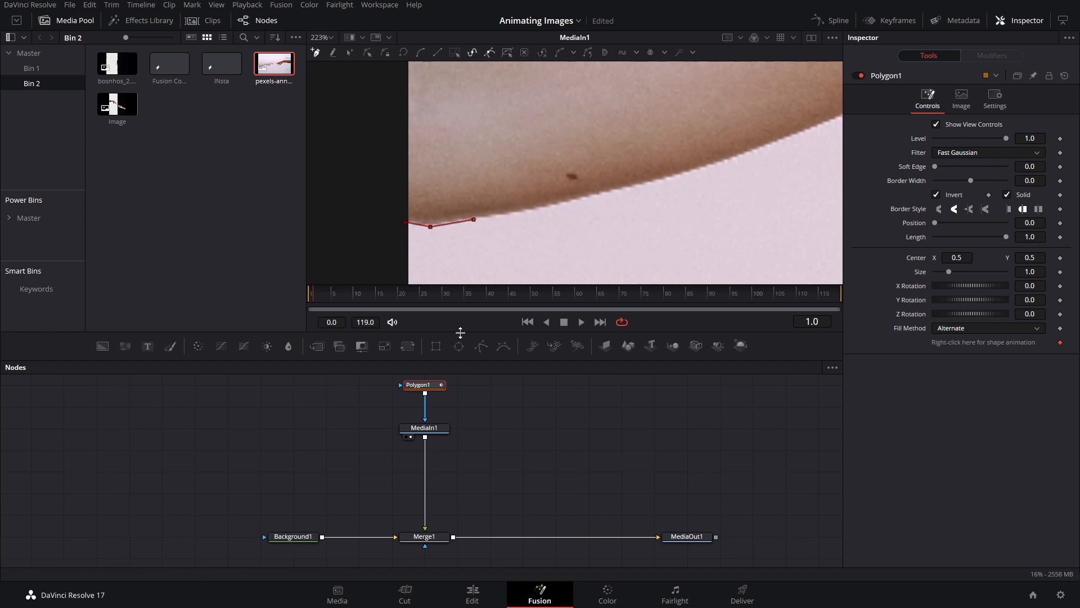
click(516, 213)
drag(573, 200, 508, 226)
click(445, 241)
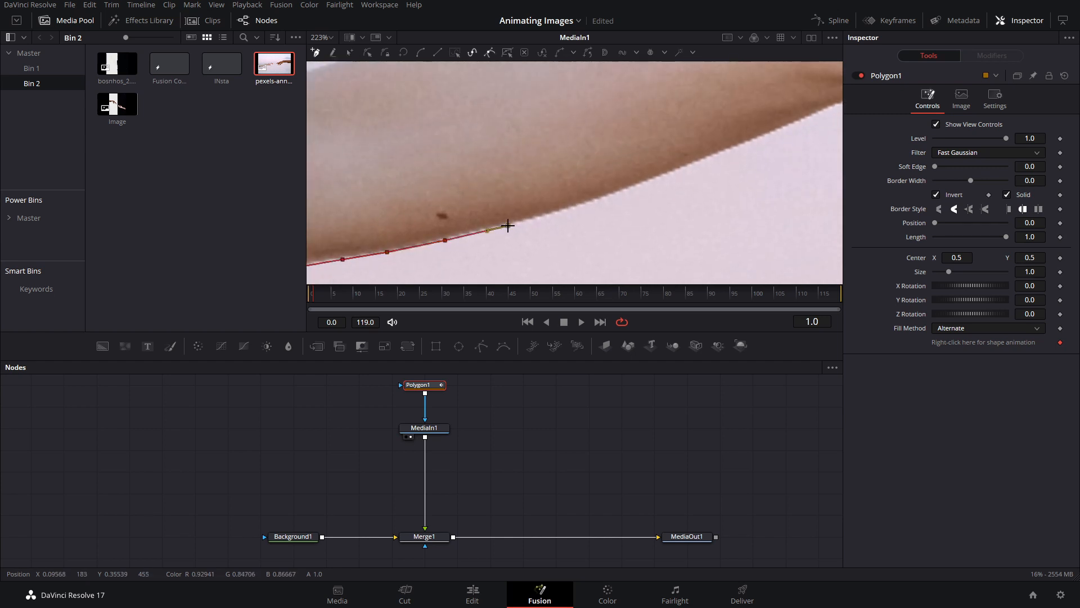
click(590, 201)
drag(622, 194, 498, 236)
click(548, 214)
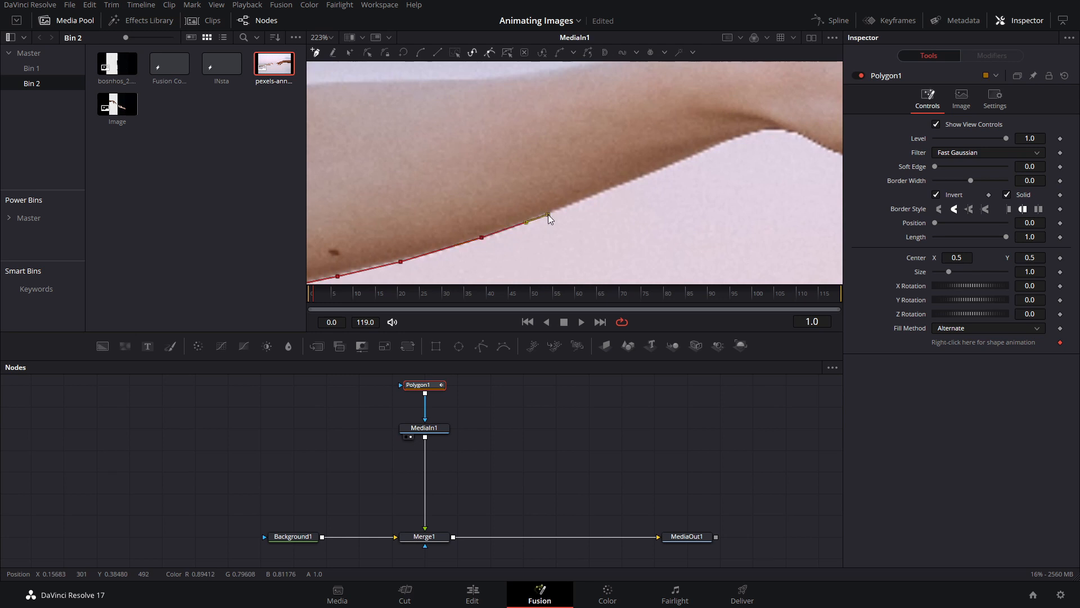
drag(614, 191, 494, 227)
click(496, 220)
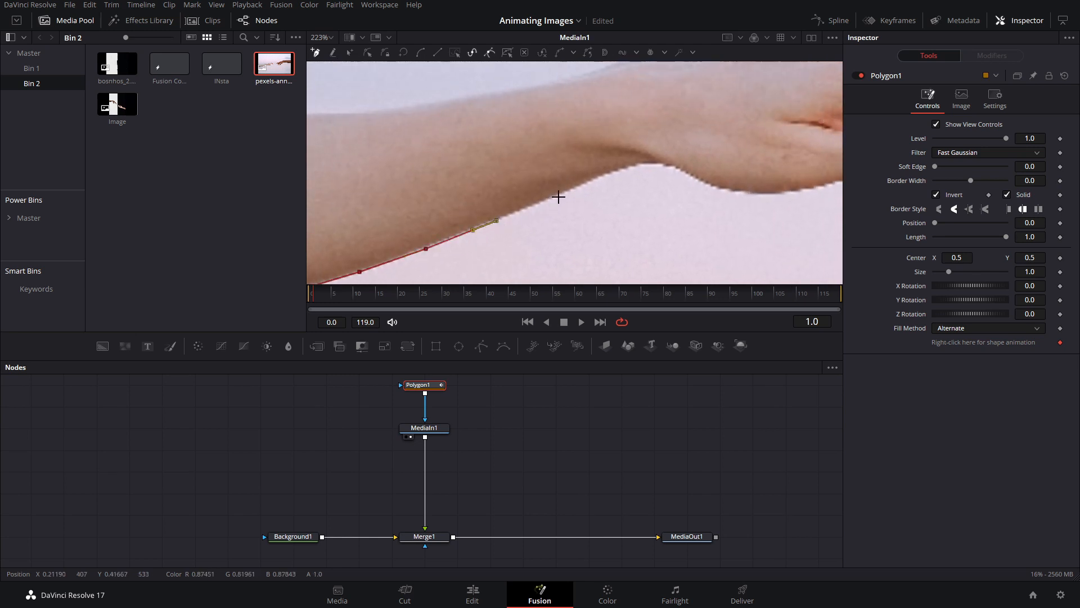
click(557, 196)
click(591, 179)
drag(602, 177, 515, 212)
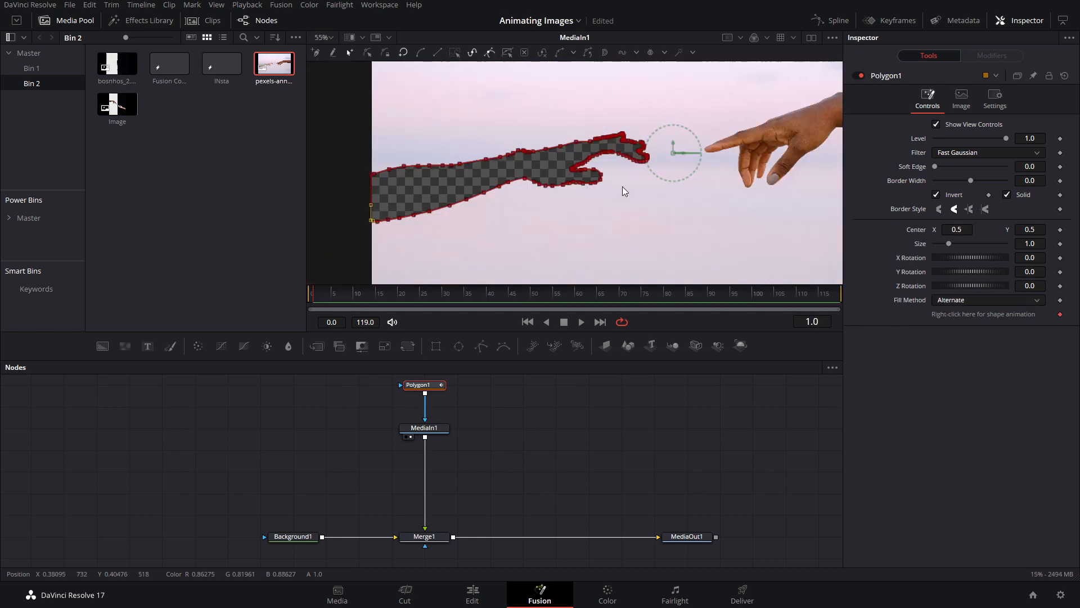
Paste a copy of MediaIn1 without its mask, merge it over the Merge1 output and align it above the new merge
click(436, 428)
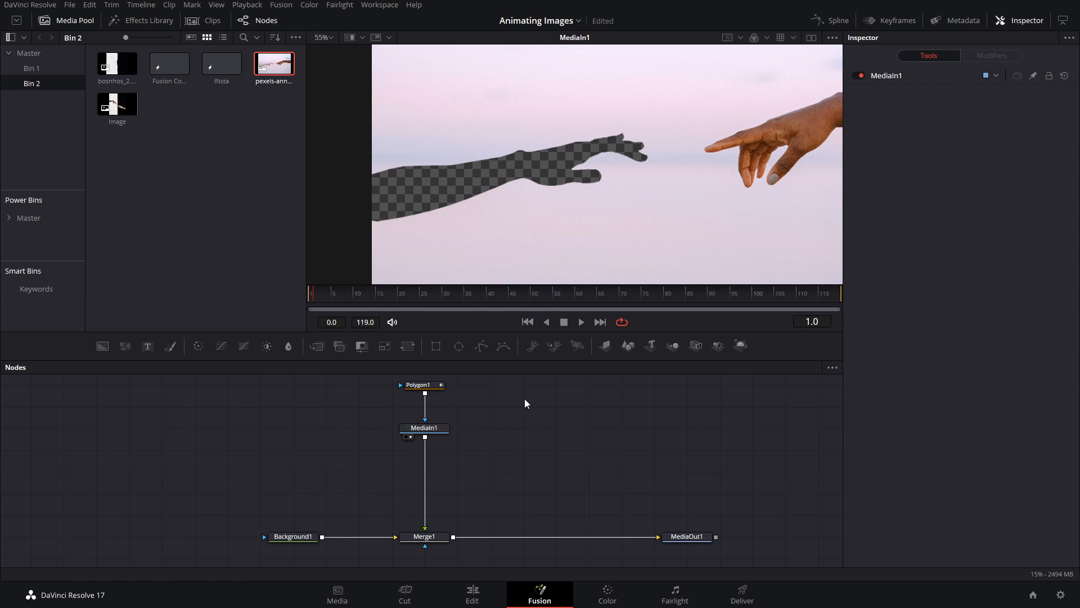
key(ctrl+v)
drag(551, 408, 455, 537)
drag(529, 405, 522, 428)
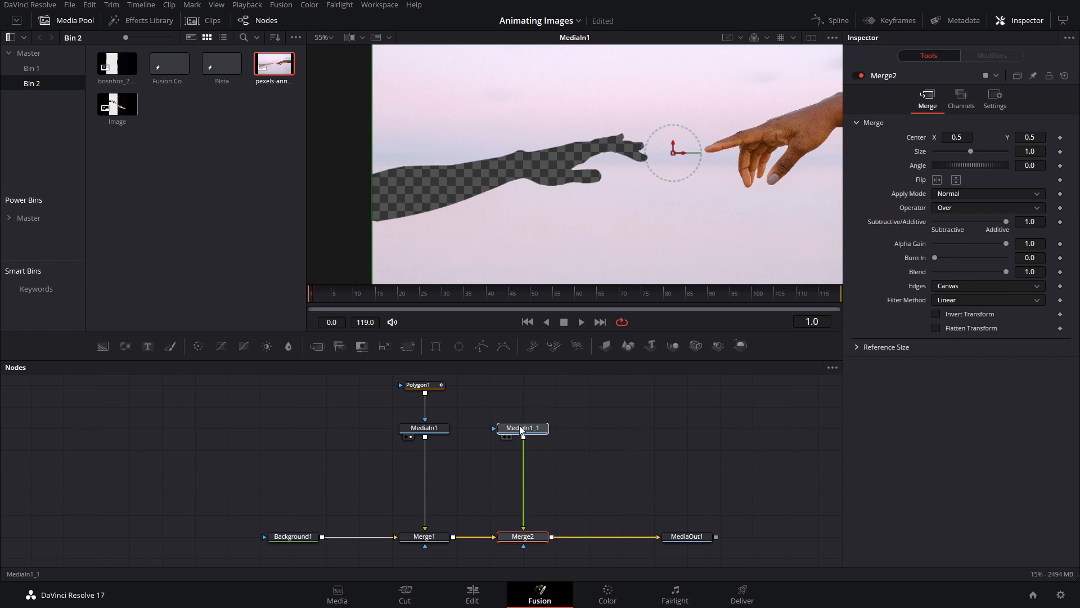
Show the copied photo node in the viewer and add an inverted polygon mask to it
key(2)
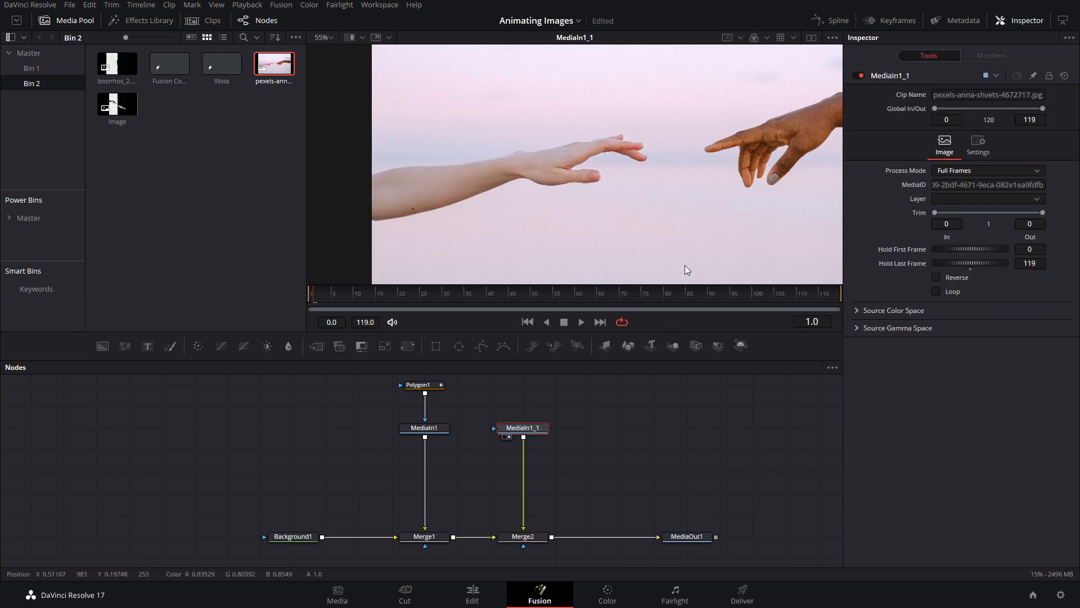
drag(693, 215, 458, 242)
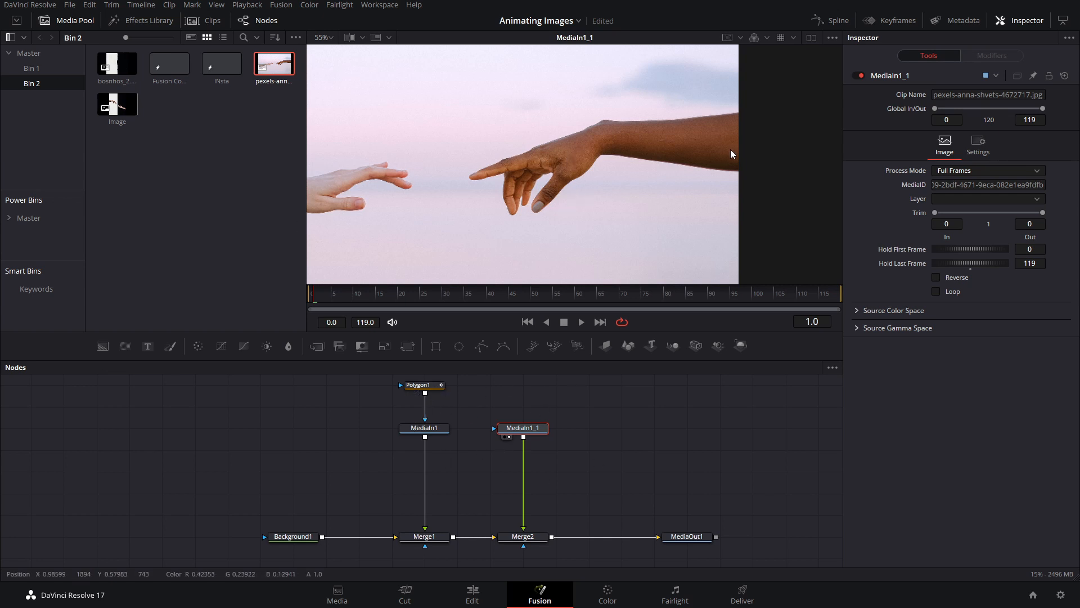
click(481, 345)
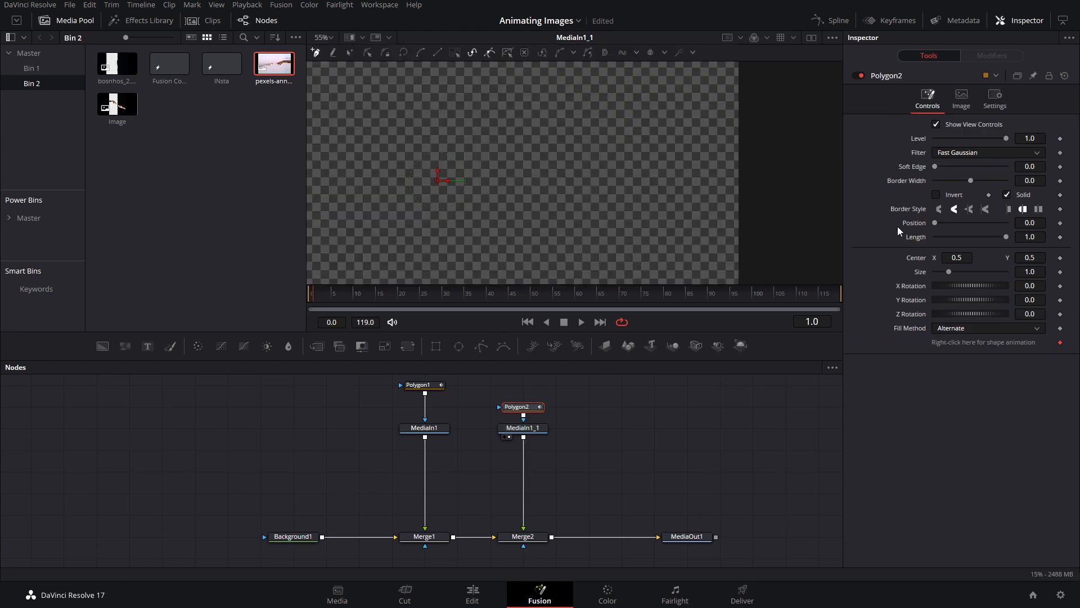
click(935, 194)
Trace the darker hand and its forearm with the Polygon2 mask, starting at the index fingertip and following the edges between the fingers
scroll(496, 150, up, 5)
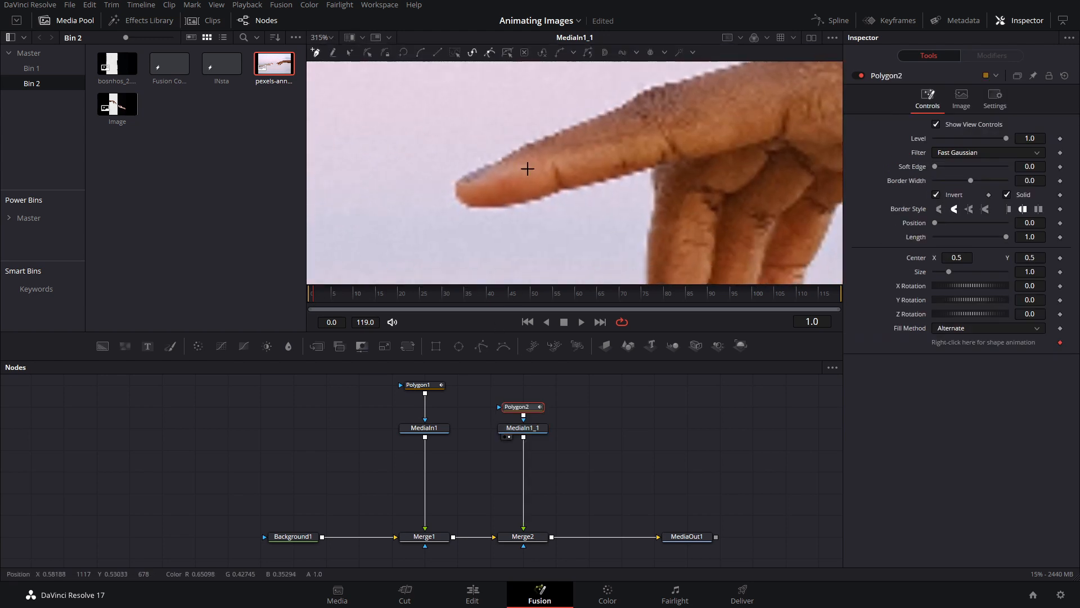
drag(454, 191, 455, 181)
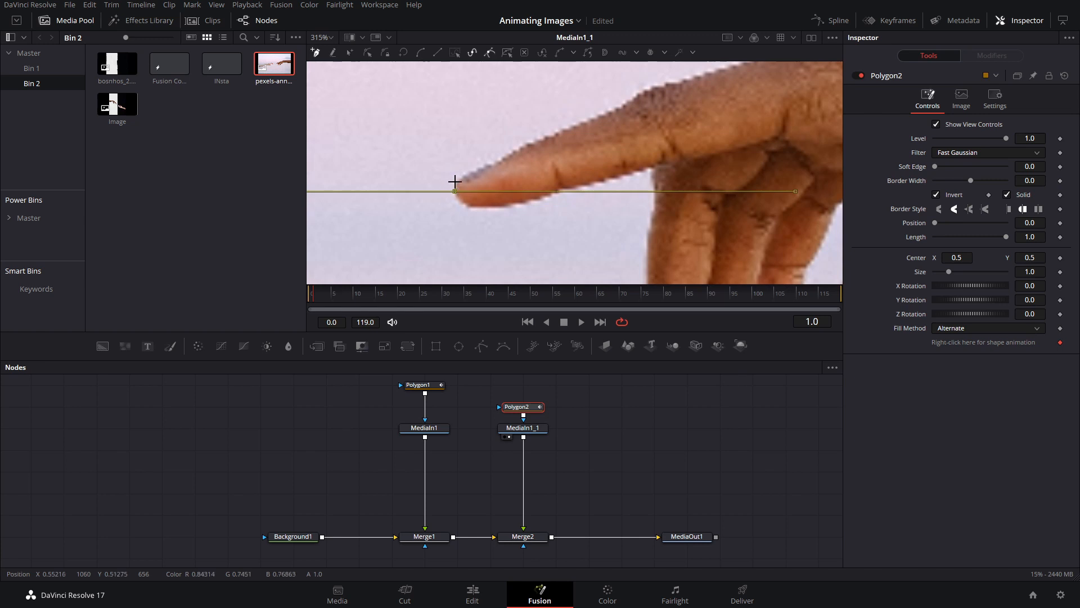
scroll(487, 167, up, 3)
click(514, 251)
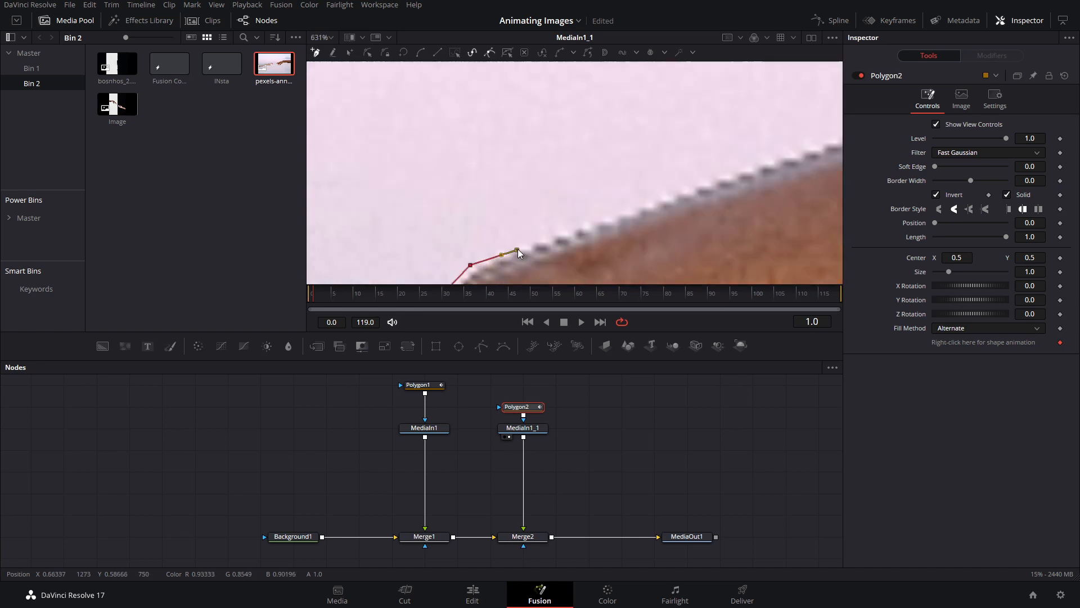
click(675, 242)
click(772, 96)
click(633, 203)
click(636, 182)
click(630, 171)
click(613, 165)
click(511, 237)
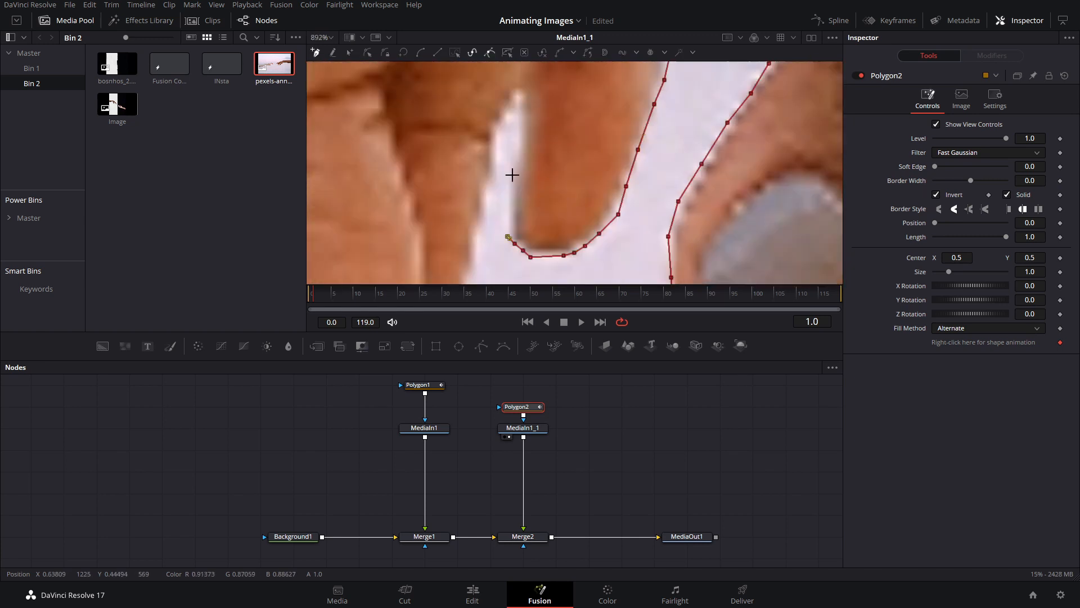
click(666, 184)
click(408, 235)
Turn off inversion on the Polygon2 and Polygon1 masks to keep only the hands, with MediaOut1 shown in the viewer
click(939, 195)
scroll(534, 218, down, 15)
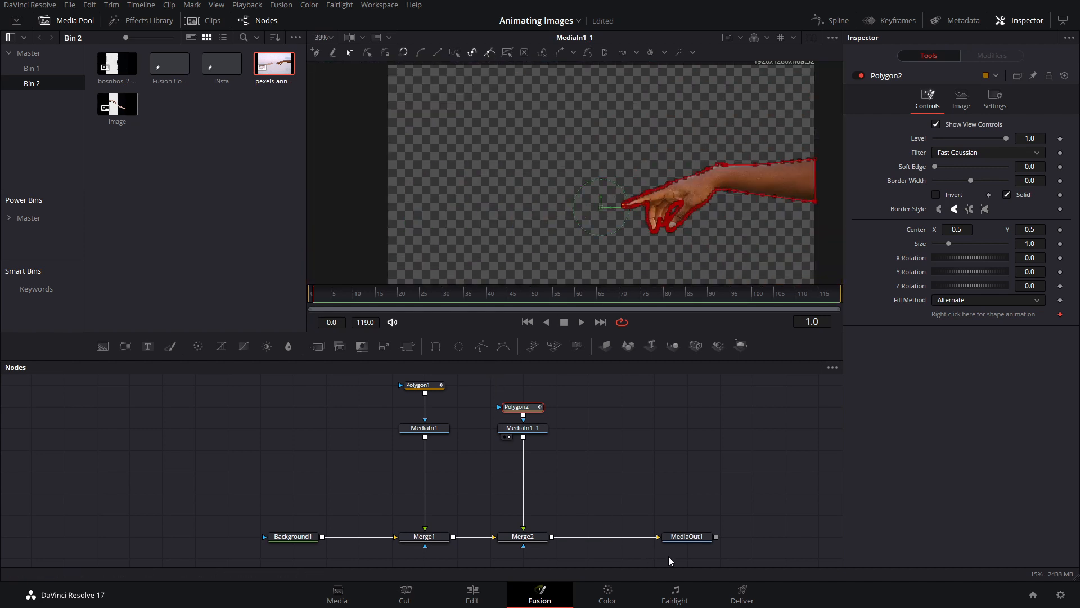
click(681, 536)
key(1)
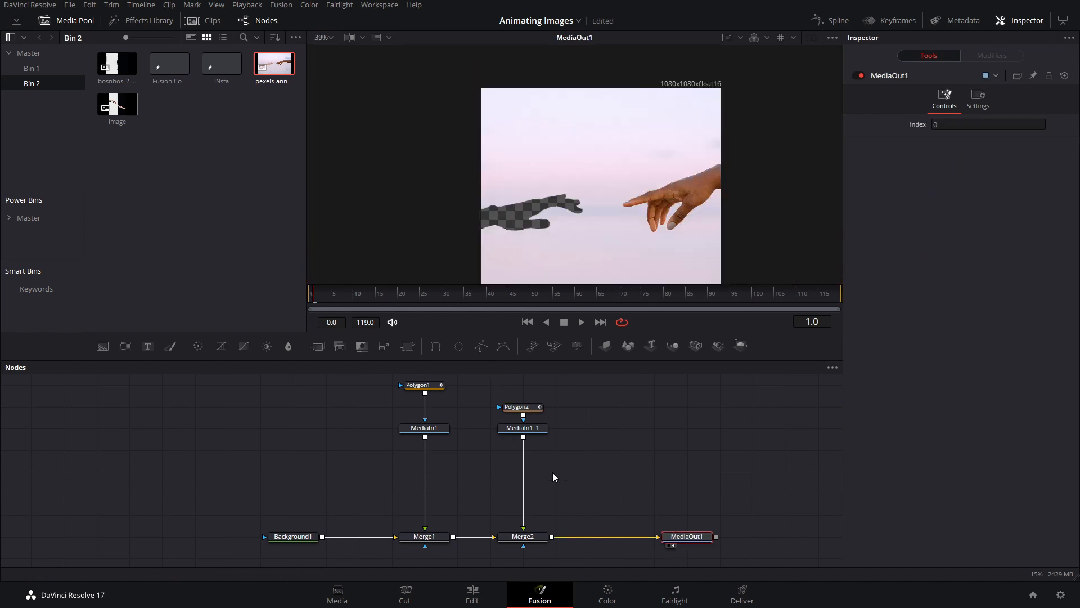
click(426, 386)
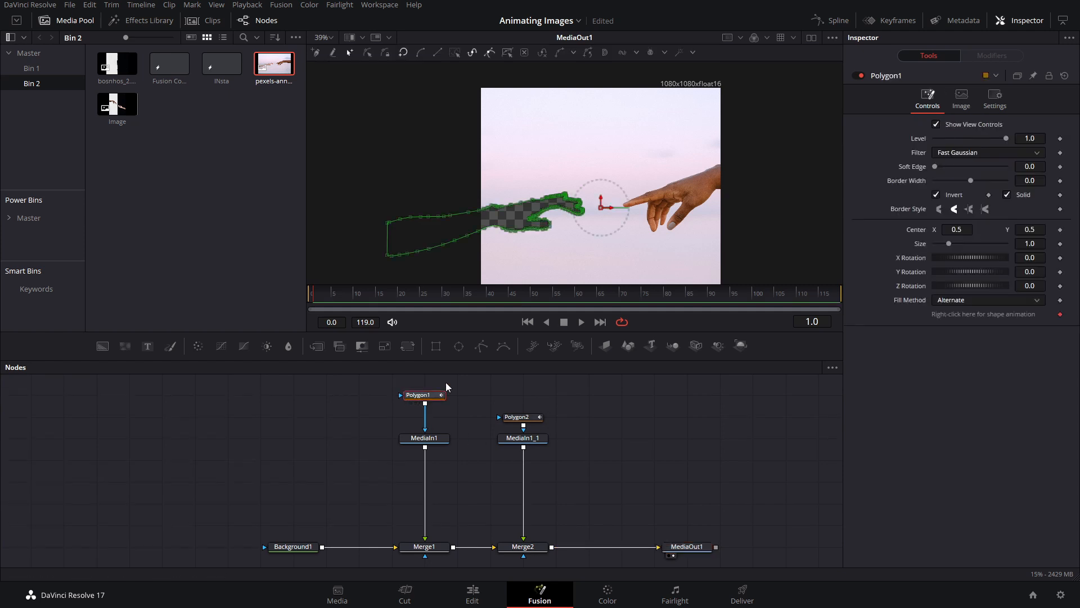
click(937, 195)
click(609, 430)
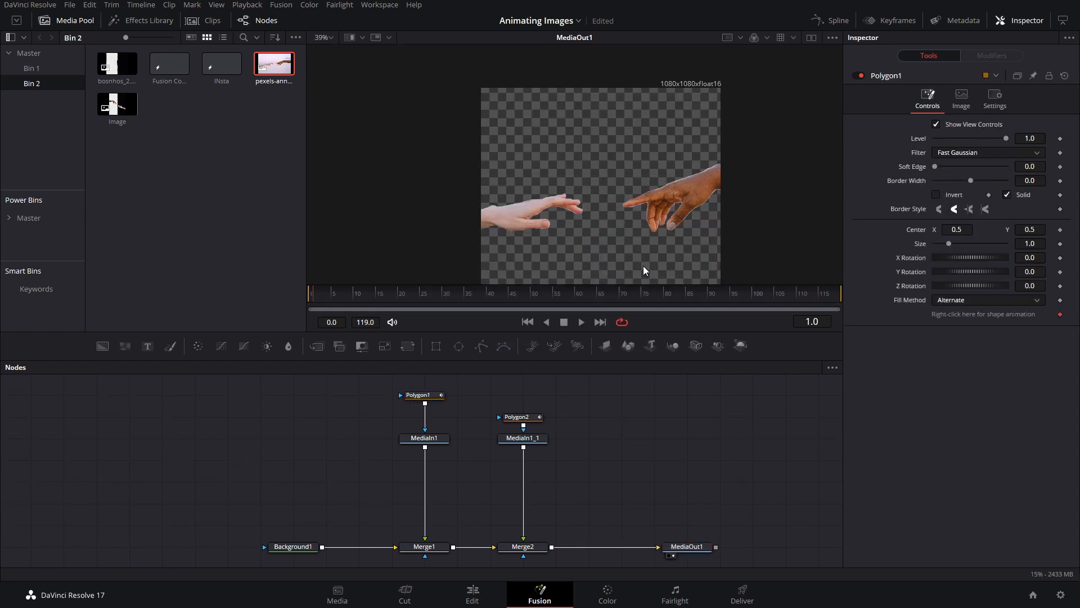
Try a slight soft edge of 0.00016 on the Polygon2 mask
scroll(639, 176, up, 5)
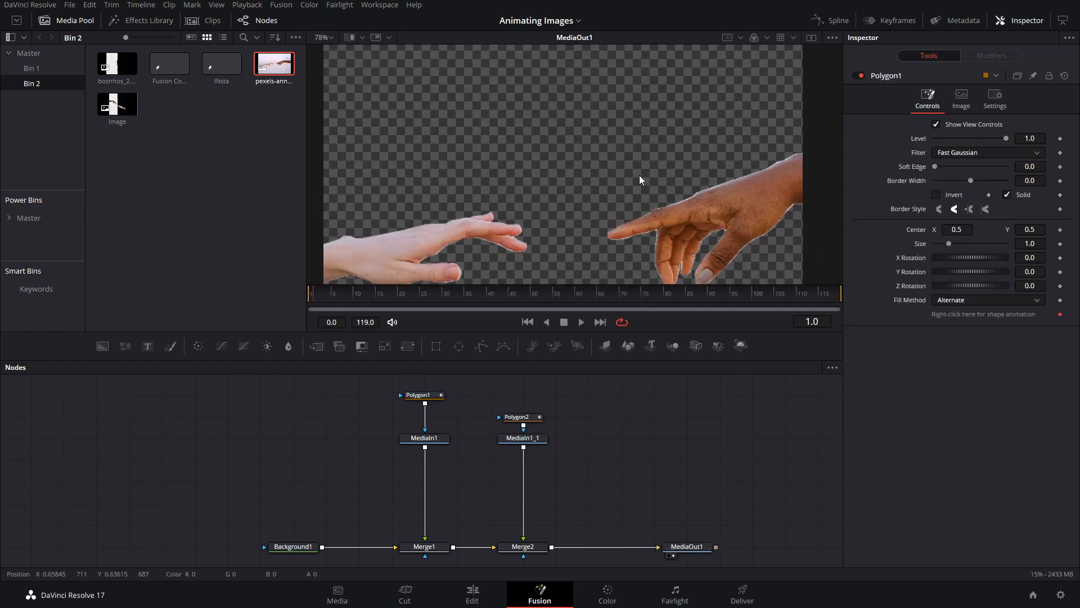
click(533, 420)
drag(1030, 167, 1039, 167)
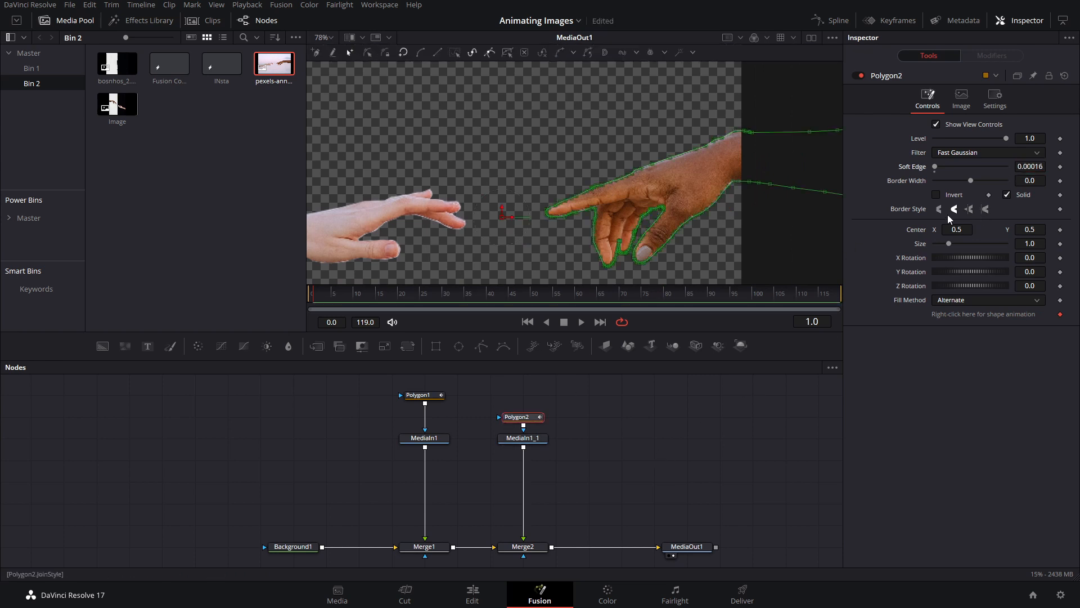
Move Background1 away from Merge1, add the original hands photo again, merge it directly over Background1 and align it above the new merge
drag(310, 545, 255, 541)
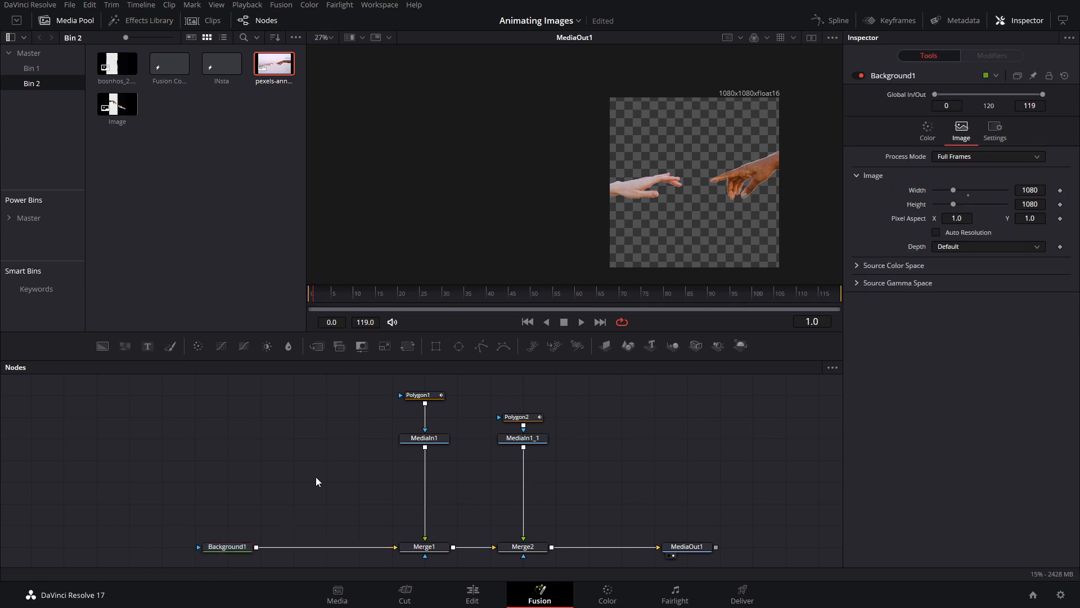
drag(206, 466, 112, 467)
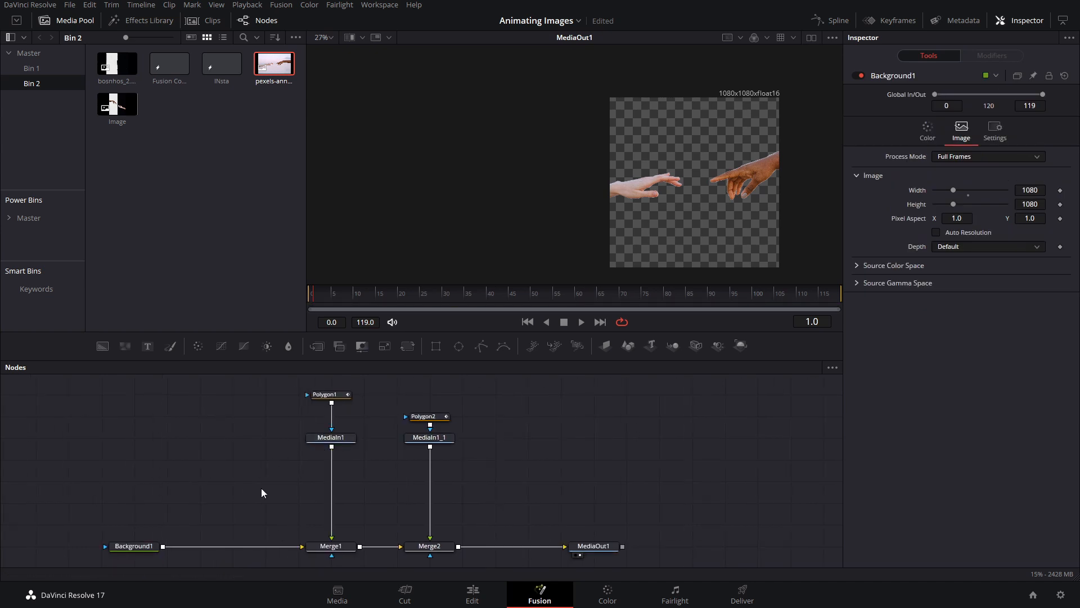
drag(274, 64, 201, 417)
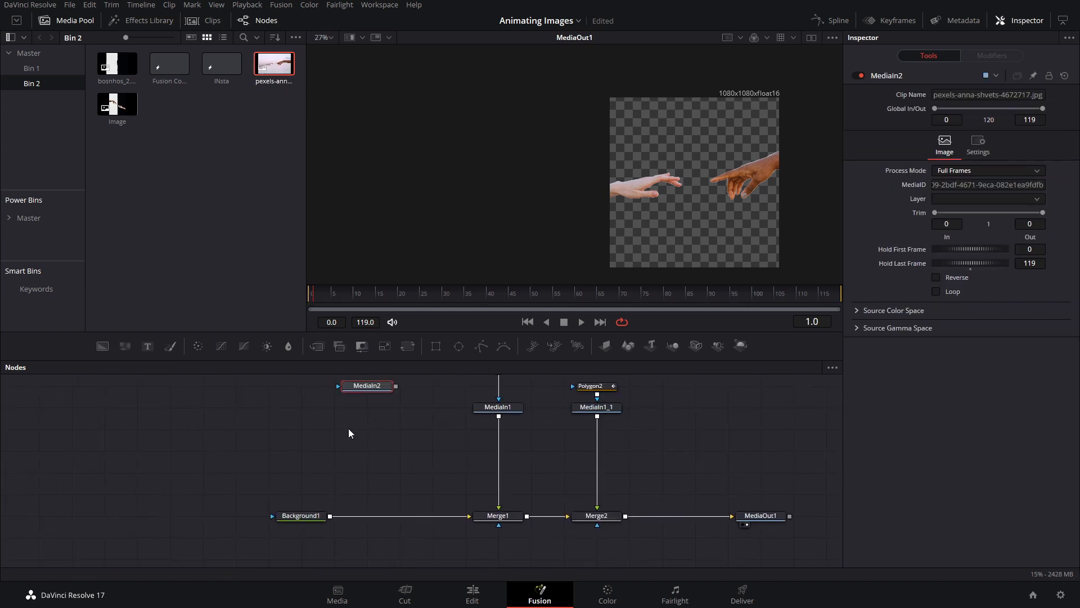
drag(396, 386, 332, 517)
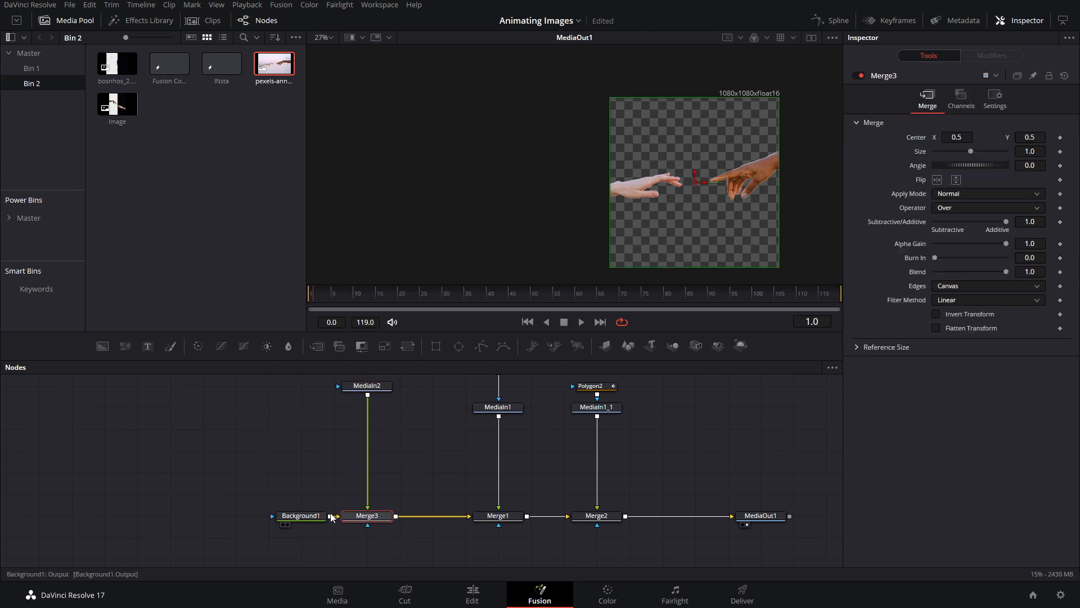
drag(359, 384, 392, 426)
drag(340, 470, 290, 516)
drag(350, 477, 316, 455)
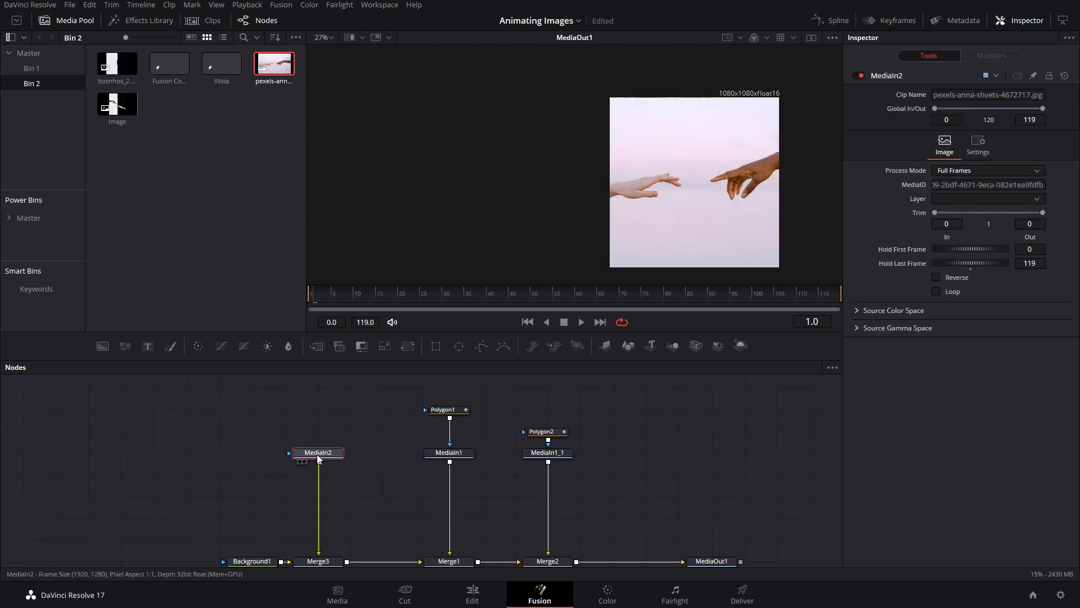
Show MediaIn2 in the viewer and paste copies of Polygon1 and Polygon2, chained together as its effect mask
key(1)
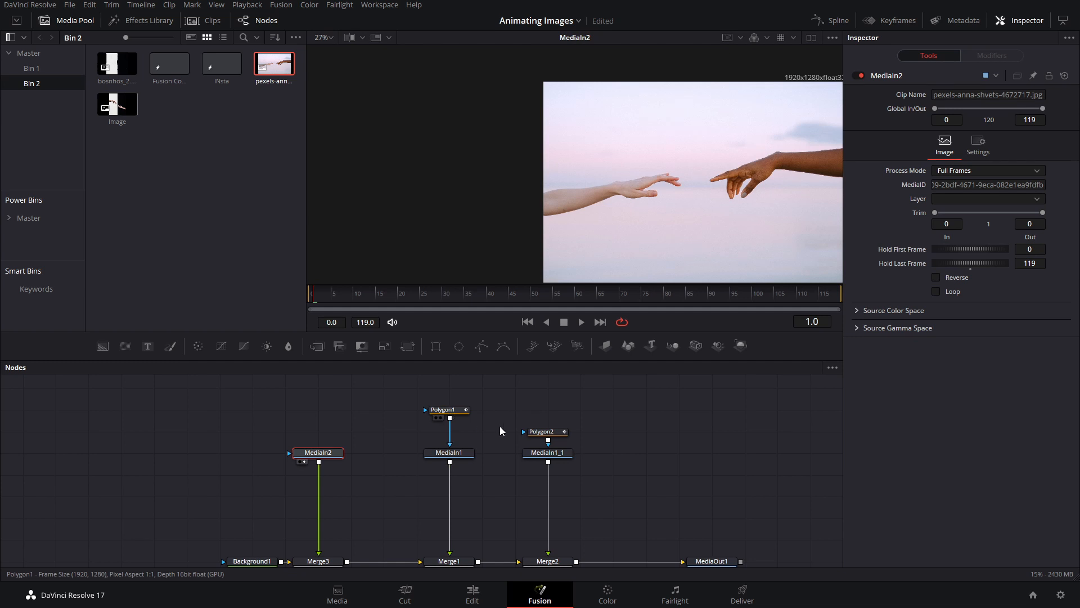
click(449, 410)
ctrl+click(545, 430)
key(ctrl+c)
click(327, 396)
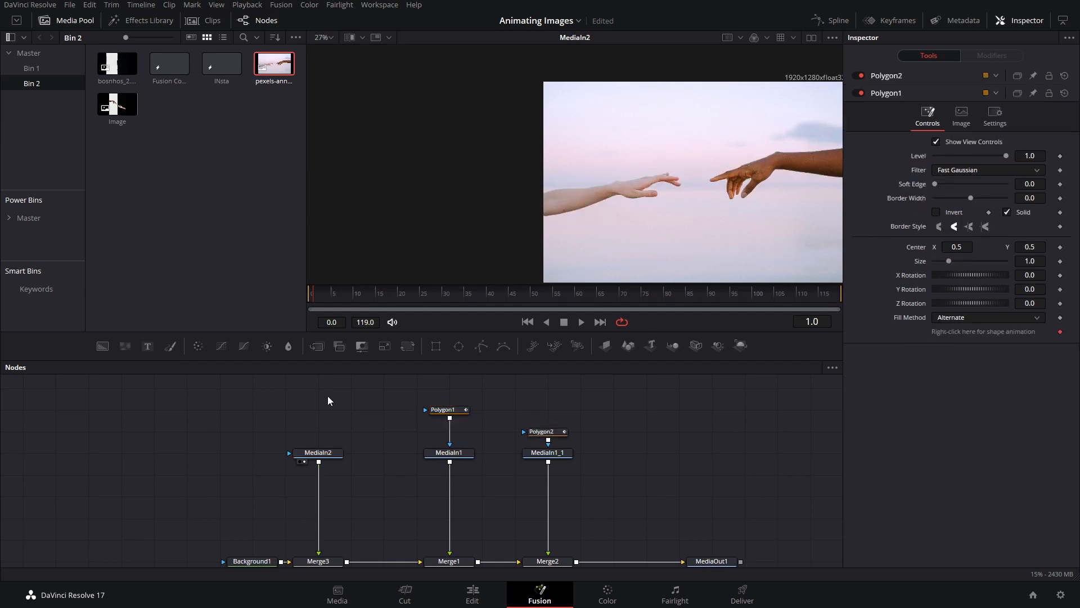
drag(327, 396, 393, 454)
key(ctrl+v)
drag(478, 465, 383, 510)
drag(308, 446, 379, 475)
drag(276, 441, 369, 426)
drag(300, 447, 399, 447)
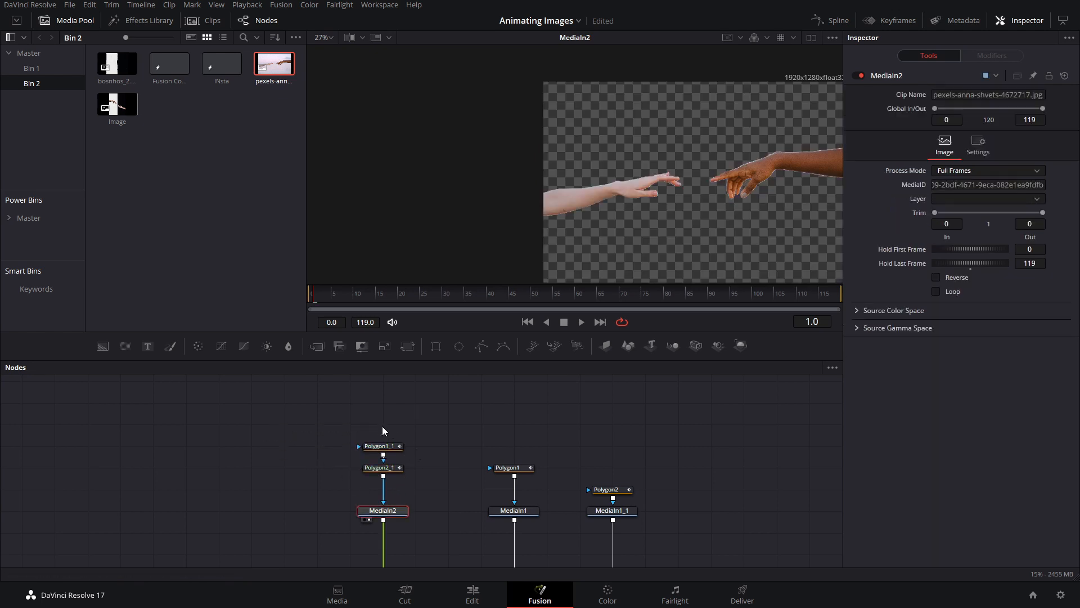
Enable Apply Mask Inverted on MediaIn2 so both hands are cut out of the sky background
click(394, 469)
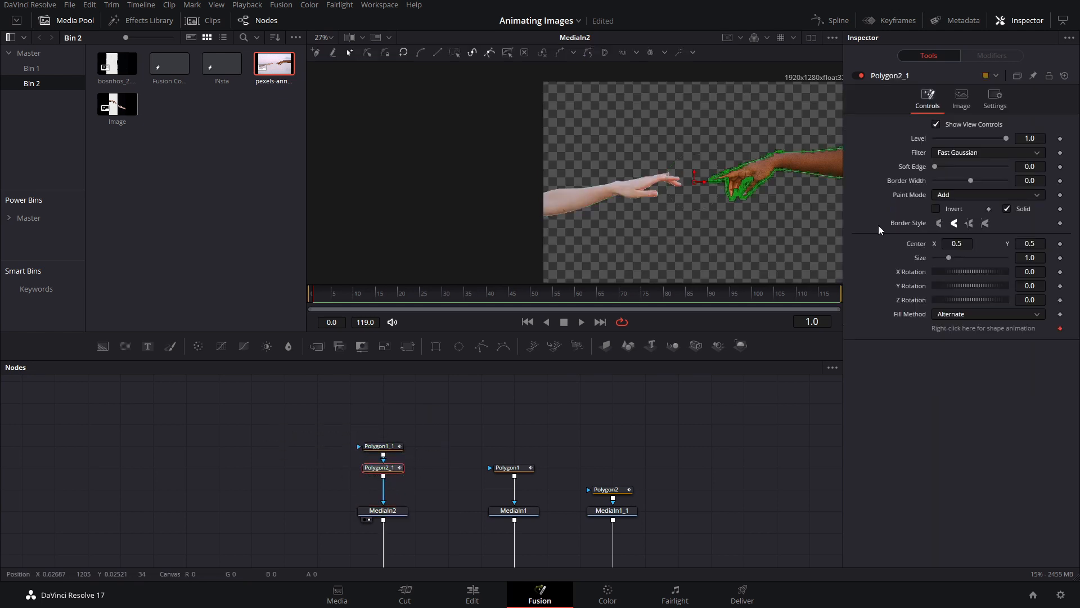
click(390, 517)
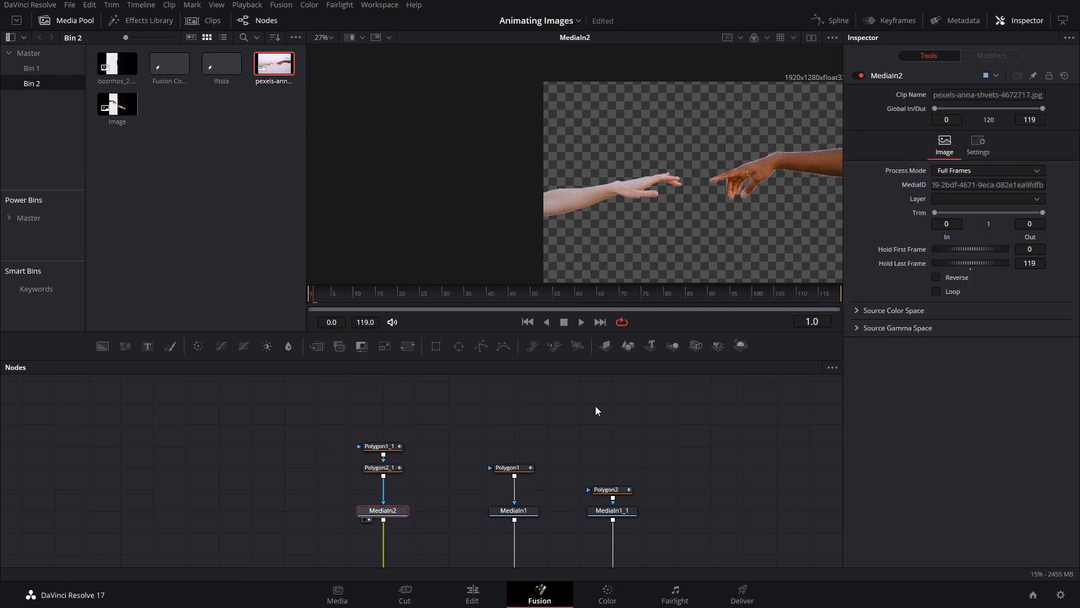
click(981, 147)
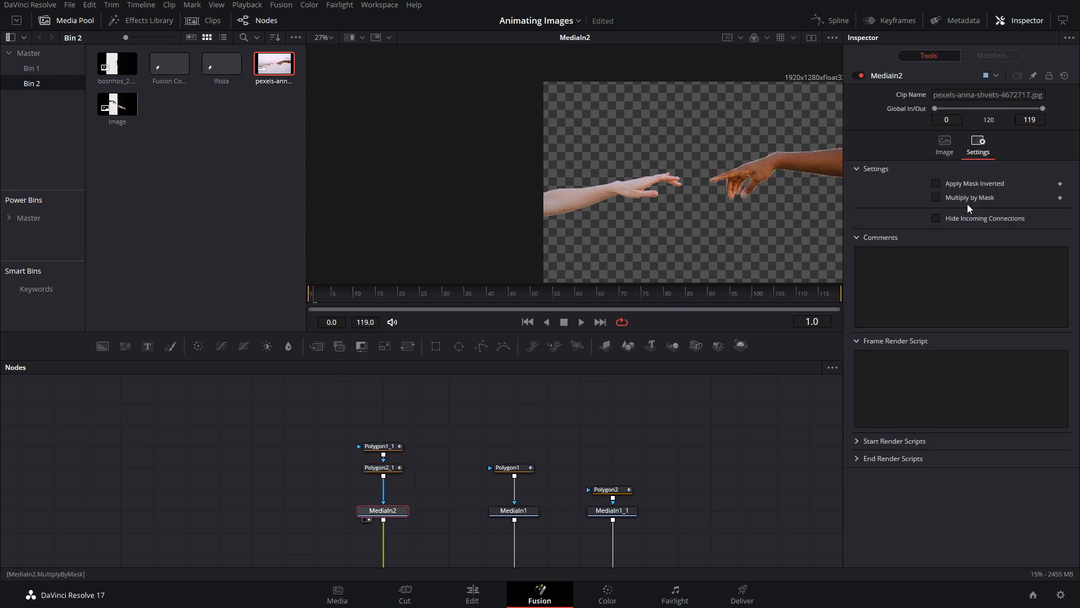
click(956, 184)
drag(708, 214, 576, 204)
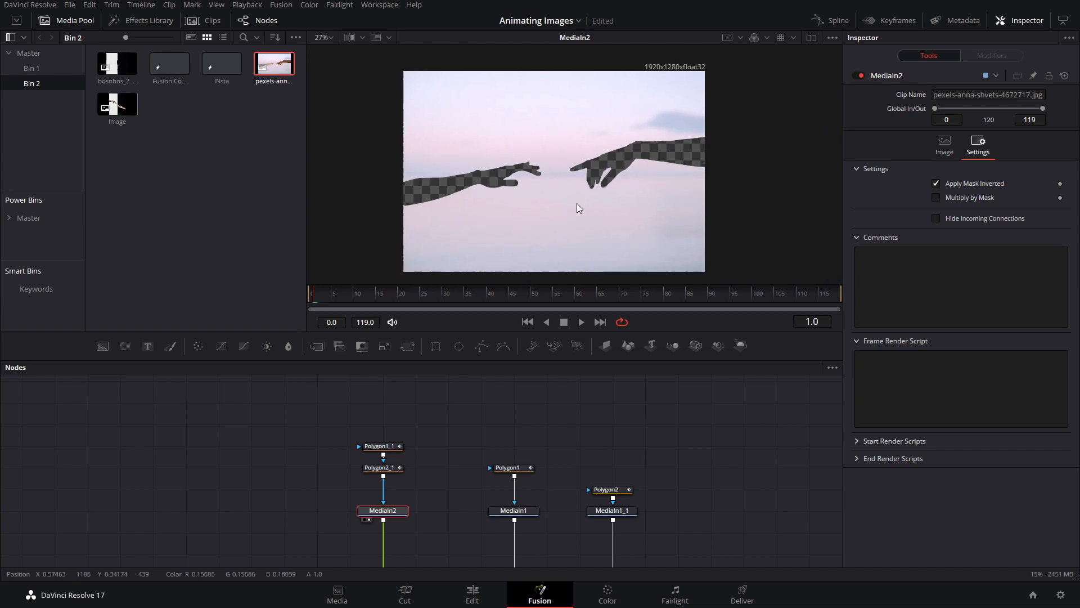
drag(423, 498, 563, 435)
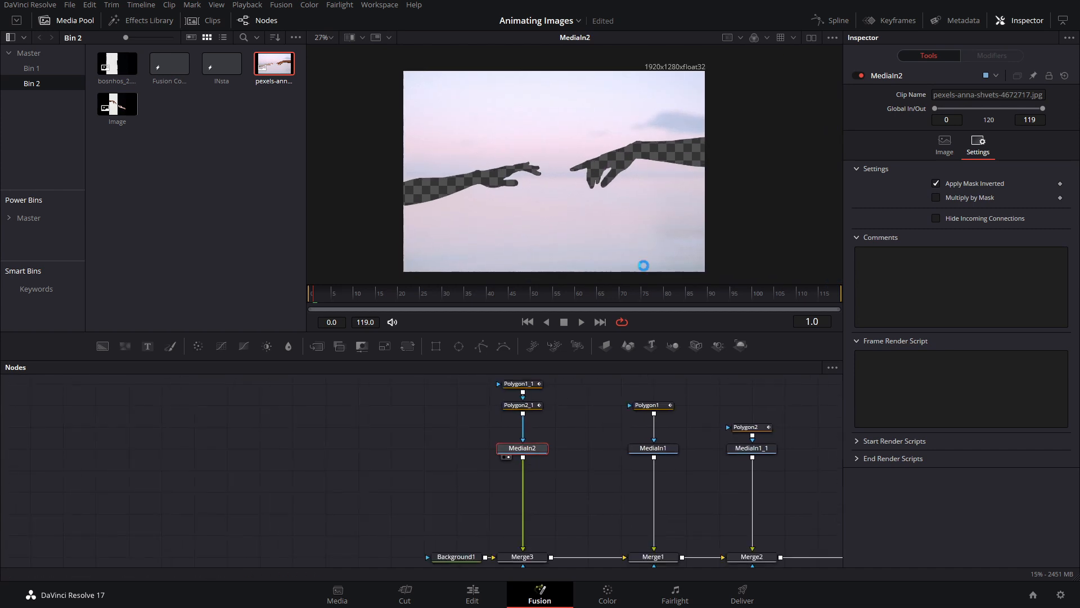
scroll(589, 200, down, 3)
scroll(590, 201, up, 5)
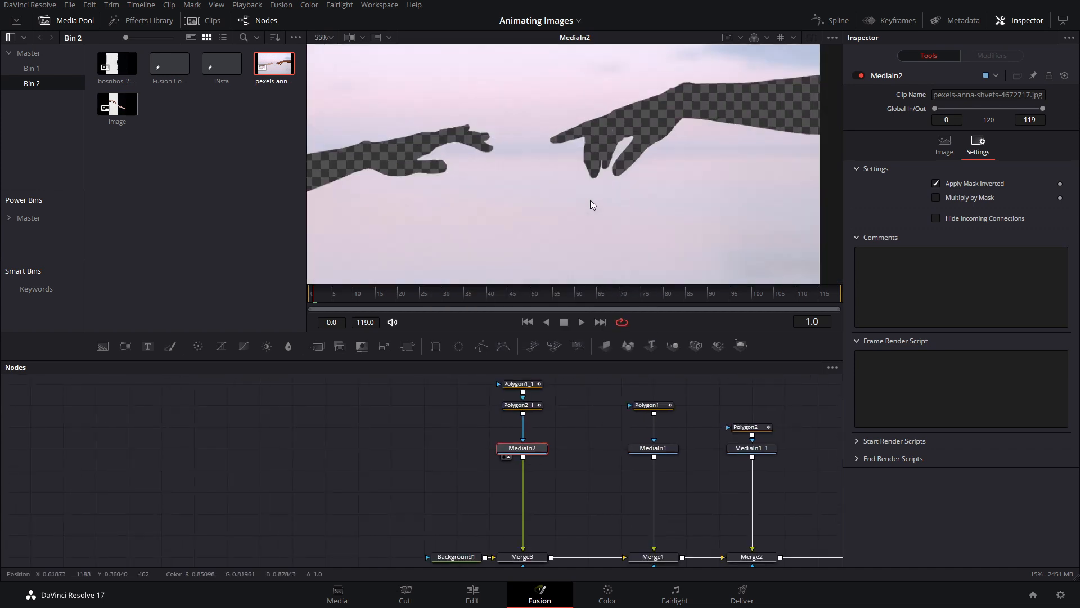
scroll(634, 150, down, 4)
scroll(635, 150, up, 5)
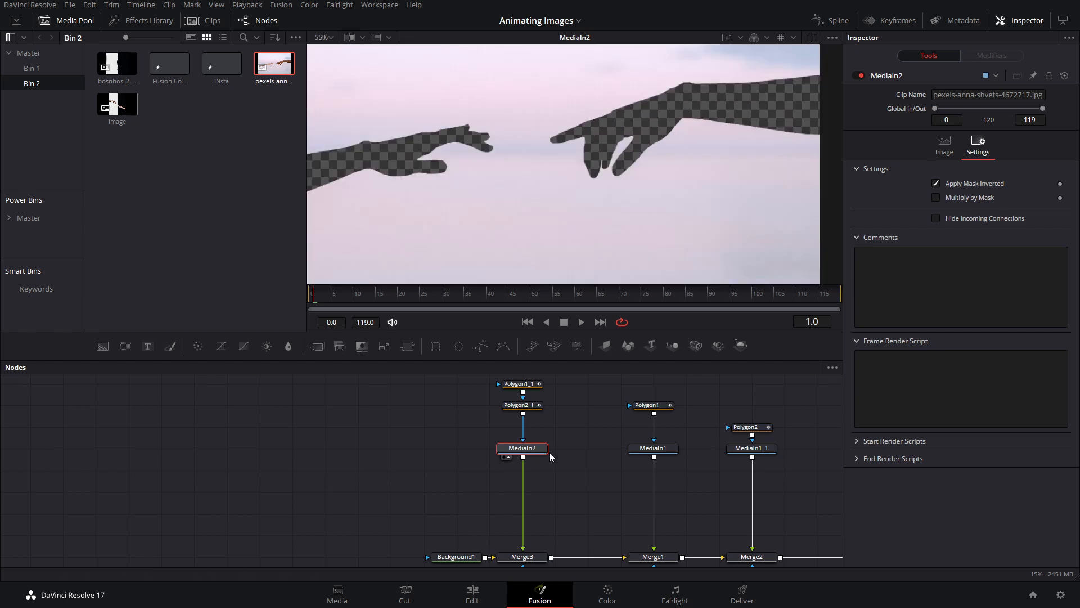
Add a Paint node between MediaIn2 and Merge3 and show it in the viewer
drag(518, 442, 351, 432)
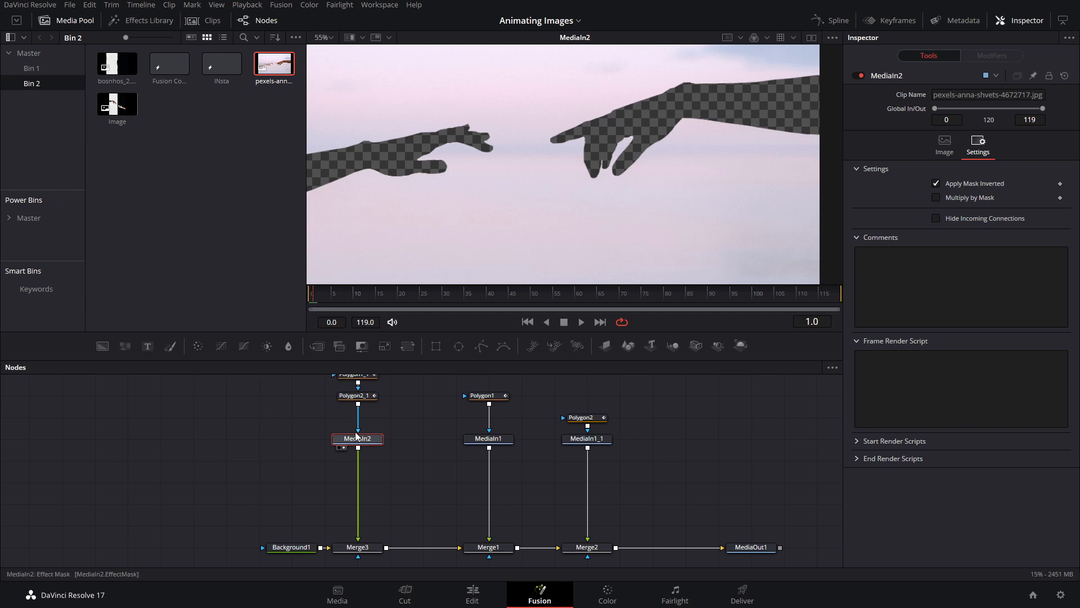
key(shift+space)
text(paint)
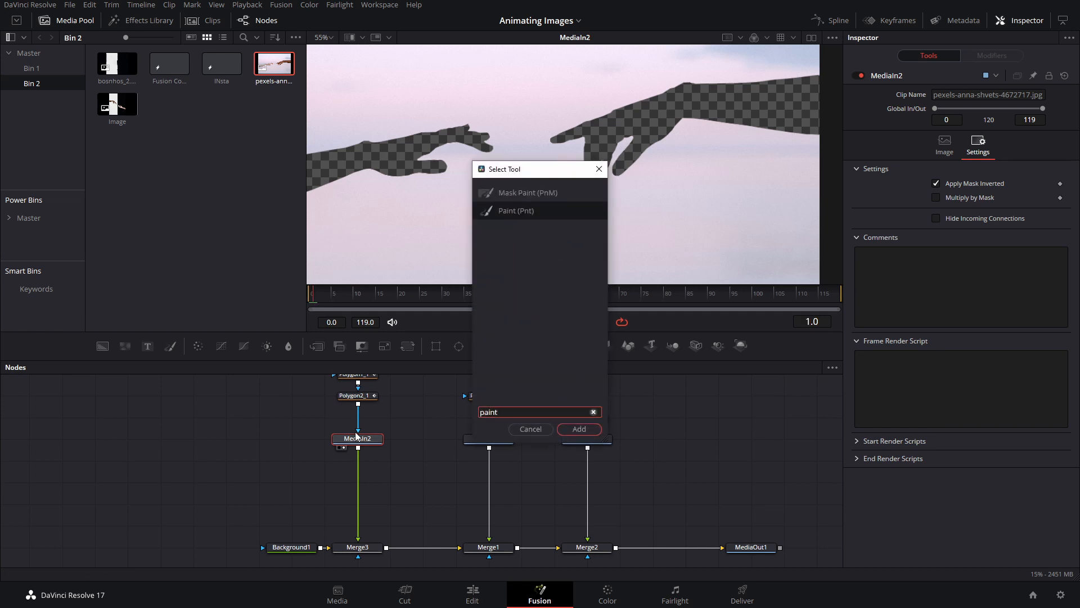
key(Return)
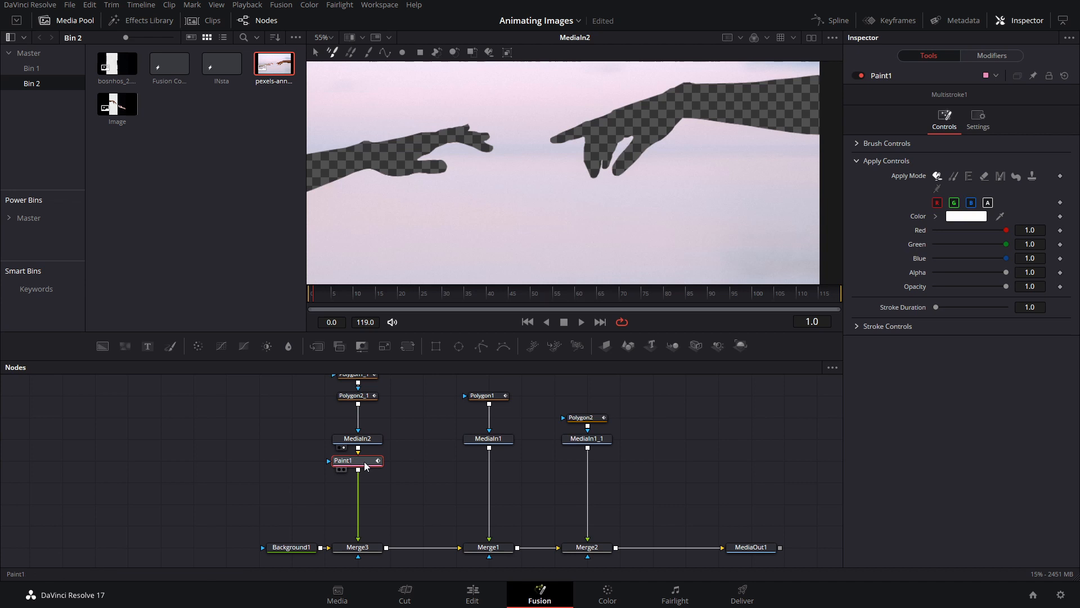
key(ctrl+s)
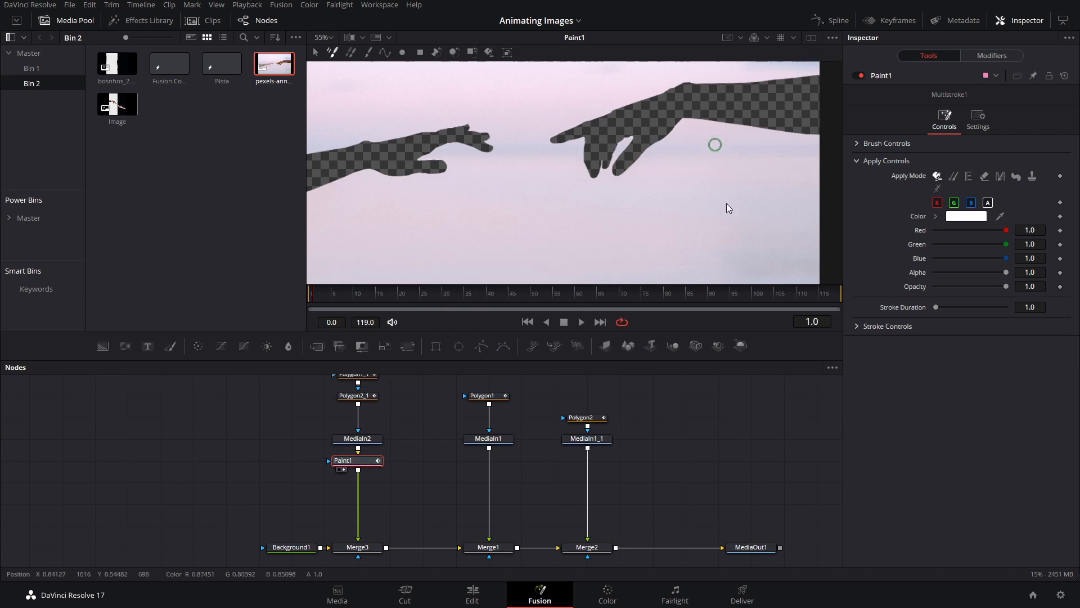
Set the Paint1 multistroke to Clone mode with an apply size of 2.27 and a brush size of 0.0528
click(952, 178)
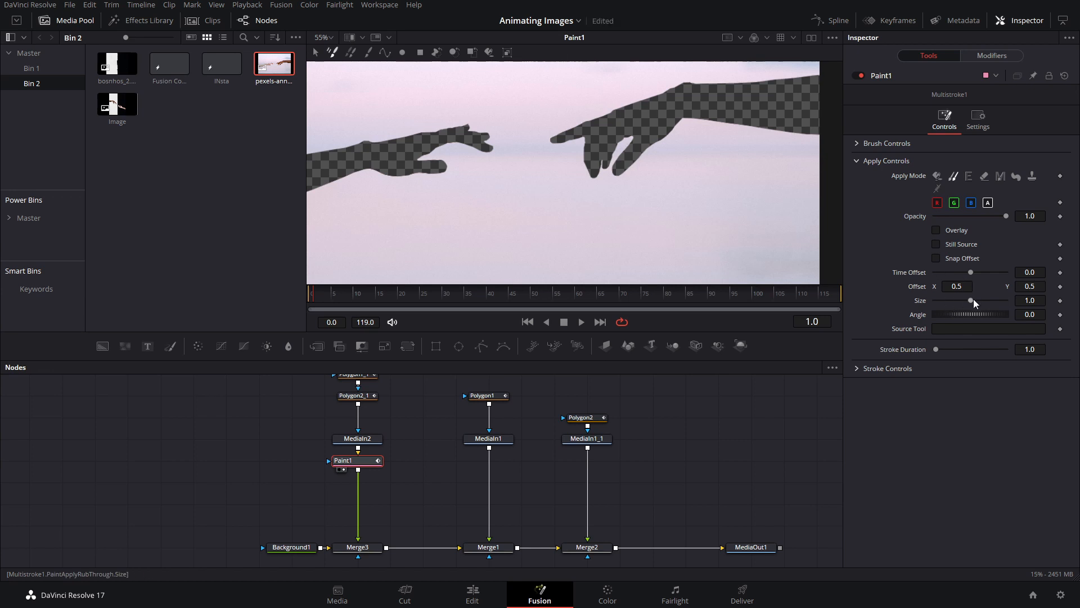
drag(973, 299, 984, 300)
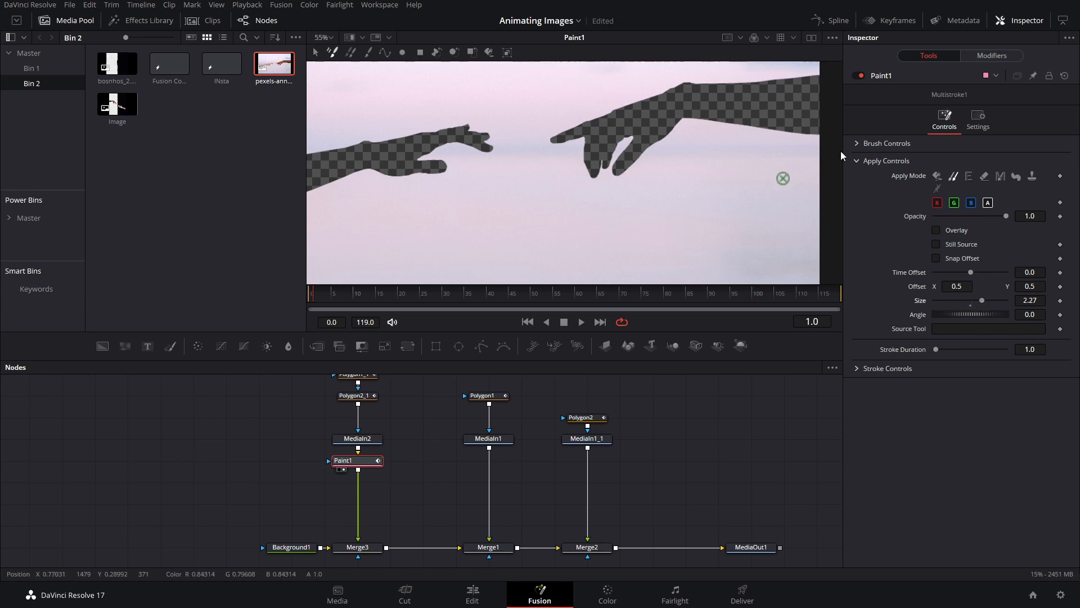
click(977, 55)
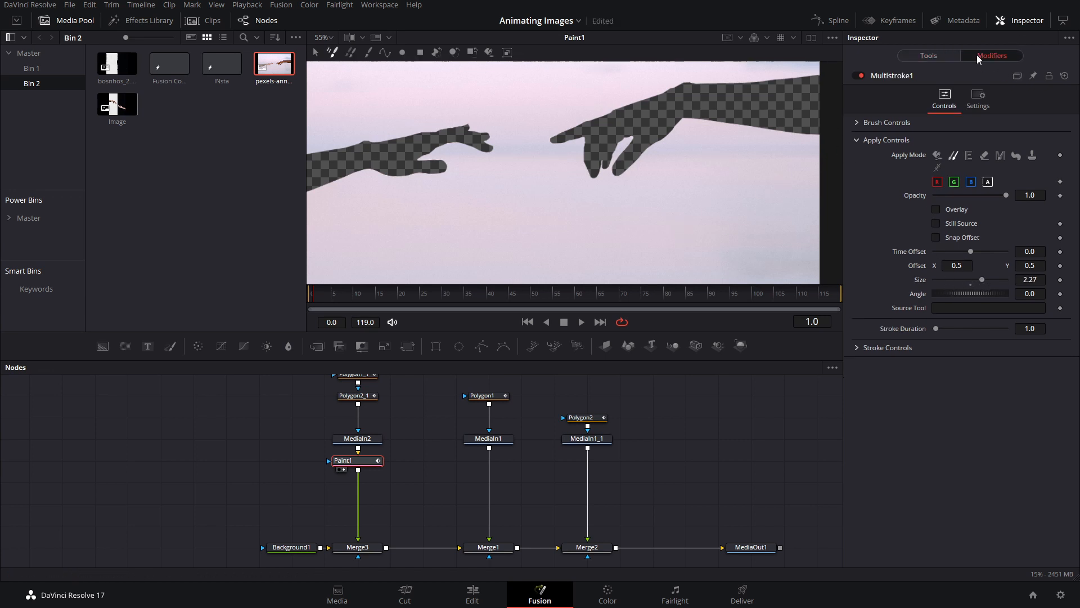
click(857, 122)
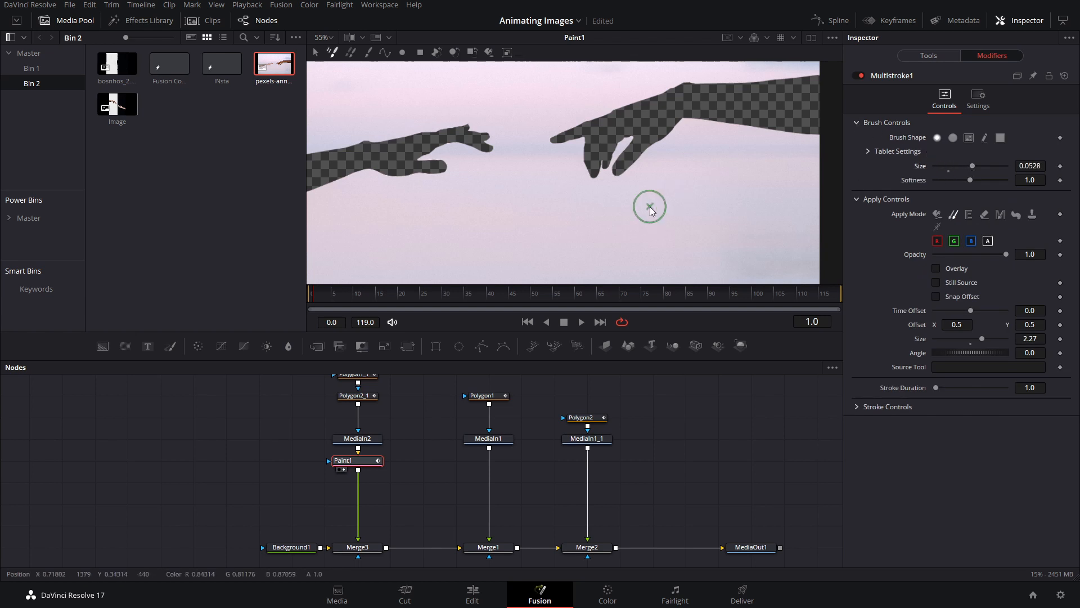
Clone nearby sky over the fingers and lower part of the right-hand cutout
scroll(650, 207, down, 2)
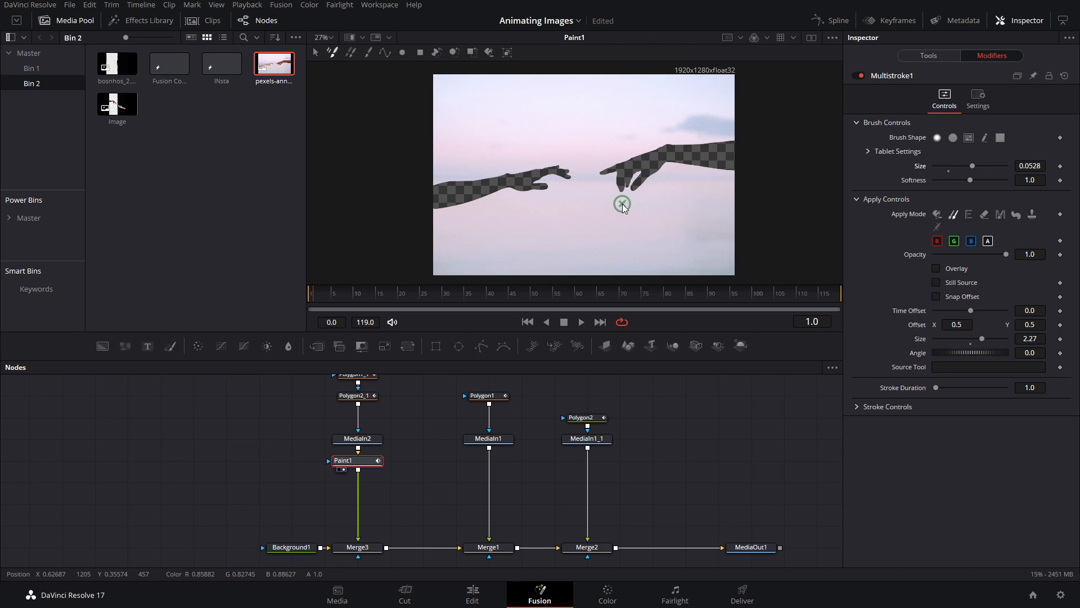
alt+click(622, 204)
mouse_move(616, 189)
mouse_down()
mouse_move(649, 180)
mouse_move(617, 181)
mouse_move(666, 213)
mouse_up()
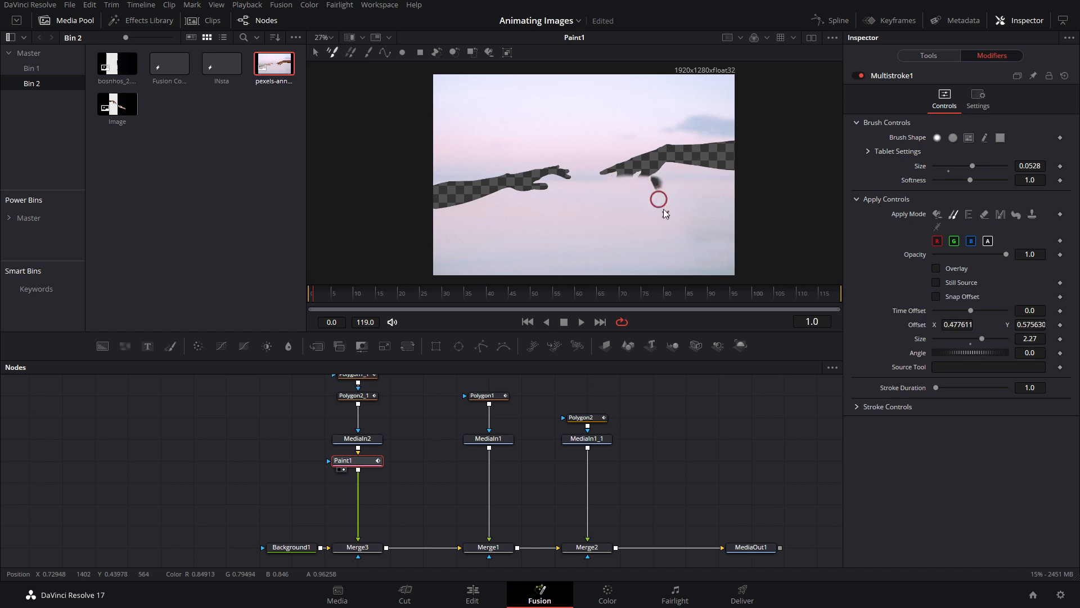
alt+click(616, 223)
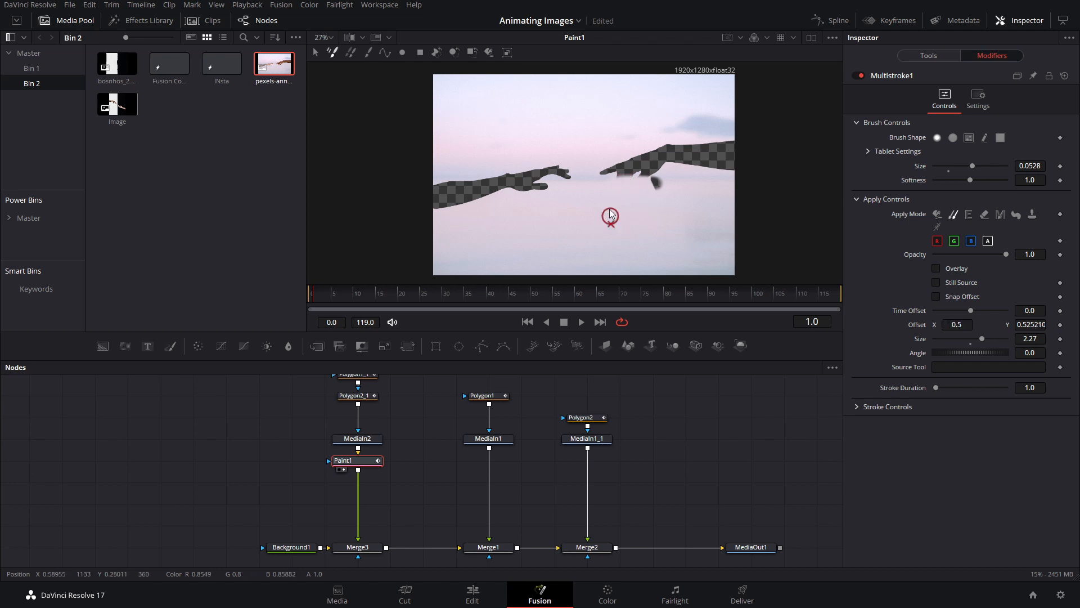
mouse_move(610, 172)
mouse_down()
mouse_move(627, 163)
mouse_move(638, 232)
mouse_move(614, 177)
mouse_move(628, 172)
mouse_move(615, 176)
mouse_move(706, 204)
mouse_move(710, 239)
mouse_move(655, 186)
mouse_up()
alt+click(589, 171)
alt+click(639, 233)
alt+click(709, 238)
Sample sky around the right arm and clone it along the arm's cutout towards the photo edge
alt+click(655, 112)
mouse_move(655, 167)
mouse_down()
mouse_move(666, 126)
mouse_move(667, 152)
mouse_move(657, 150)
mouse_move(675, 146)
mouse_move(678, 157)
mouse_move(689, 128)
mouse_move(674, 160)
mouse_move(686, 148)
mouse_move(699, 158)
mouse_move(641, 100)
mouse_move(688, 148)
mouse_move(679, 161)
mouse_move(698, 147)
mouse_move(606, 193)
mouse_move(704, 166)
mouse_move(645, 171)
mouse_move(666, 179)
mouse_move(642, 173)
mouse_move(713, 163)
mouse_move(697, 158)
mouse_move(835, 184)
mouse_up()
alt+click(667, 129)
alt+click(687, 127)
alt+click(641, 101)
alt+click(607, 196)
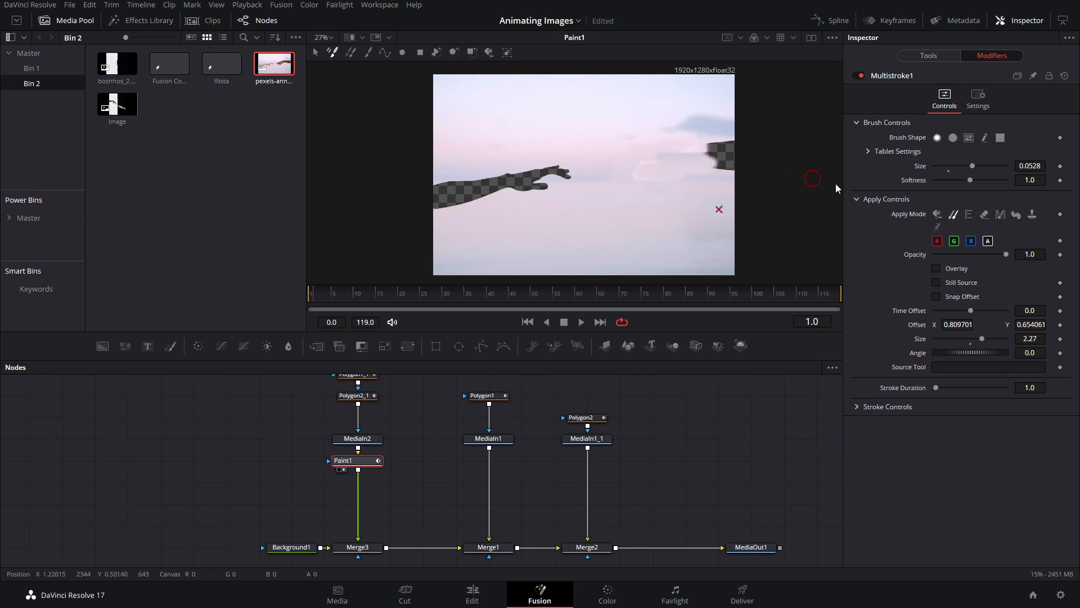
Set the brush softness to 1.197, fill the rest of the right arm cutout and blend the visible patch edges with sky
drag(974, 186, 974, 186)
mouse_move(725, 161)
mouse_down()
mouse_move(694, 158)
mouse_move(730, 168)
mouse_move(715, 140)
mouse_move(670, 196)
mouse_move(626, 209)
mouse_move(716, 158)
mouse_move(725, 138)
mouse_move(710, 142)
mouse_move(735, 161)
mouse_up()
alt+click(625, 211)
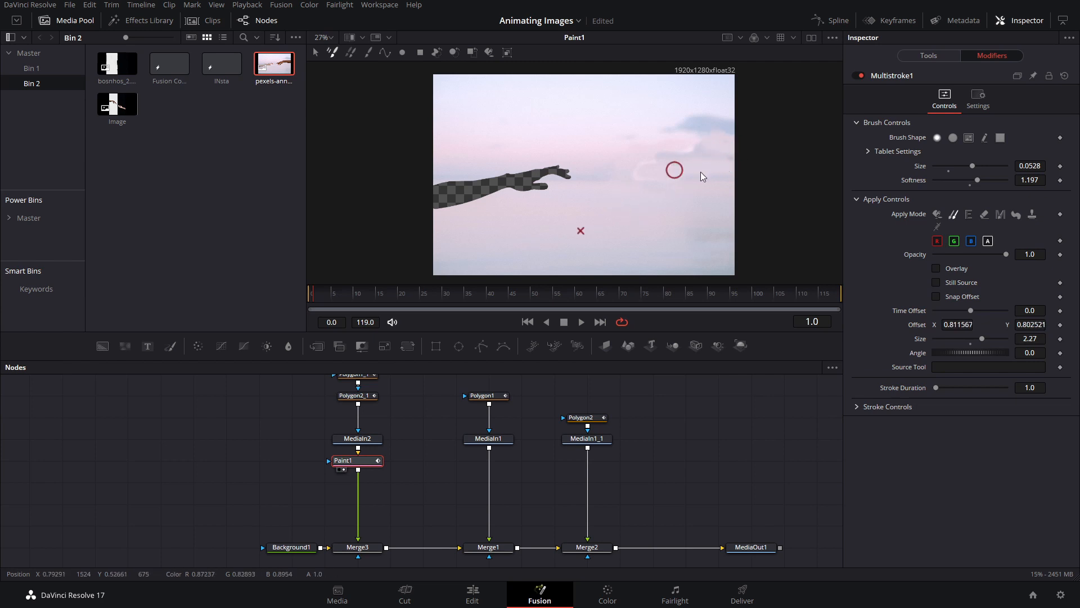
mouse_move(629, 176)
mouse_down()
mouse_move(683, 157)
mouse_move(694, 171)
mouse_move(664, 156)
mouse_move(710, 152)
mouse_move(651, 169)
mouse_up()
Clone sky over the whole left hand and forearm cutout
alt+click(578, 208)
mouse_move(555, 198)
mouse_down()
mouse_move(526, 193)
mouse_move(553, 176)
mouse_move(516, 189)
mouse_move(528, 174)
mouse_move(537, 185)
mouse_move(507, 200)
mouse_move(524, 176)
mouse_move(503, 187)
mouse_move(554, 169)
mouse_up()
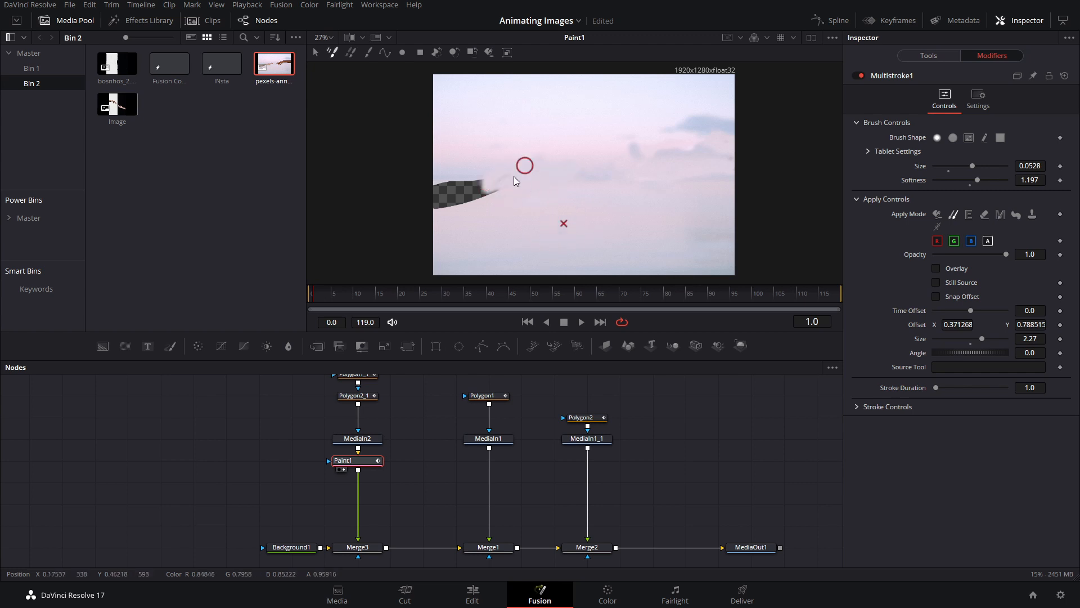
mouse_move(484, 188)
mouse_down()
mouse_move(452, 207)
mouse_move(473, 181)
mouse_up()
Compare the painted background on frames 1 and 2
click(405, 440)
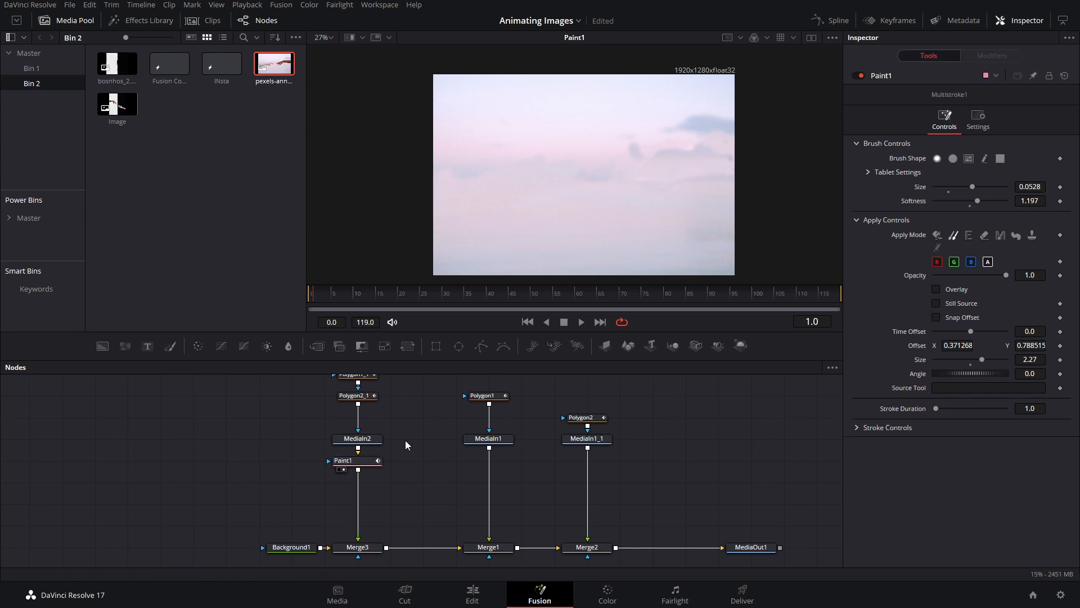
key(Right)
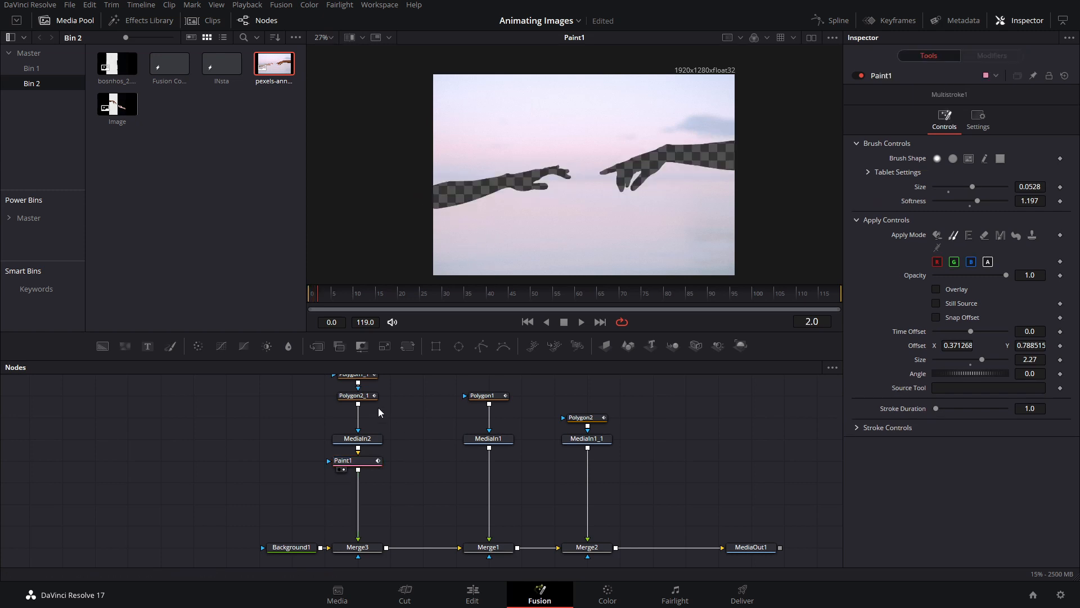
key(Left)
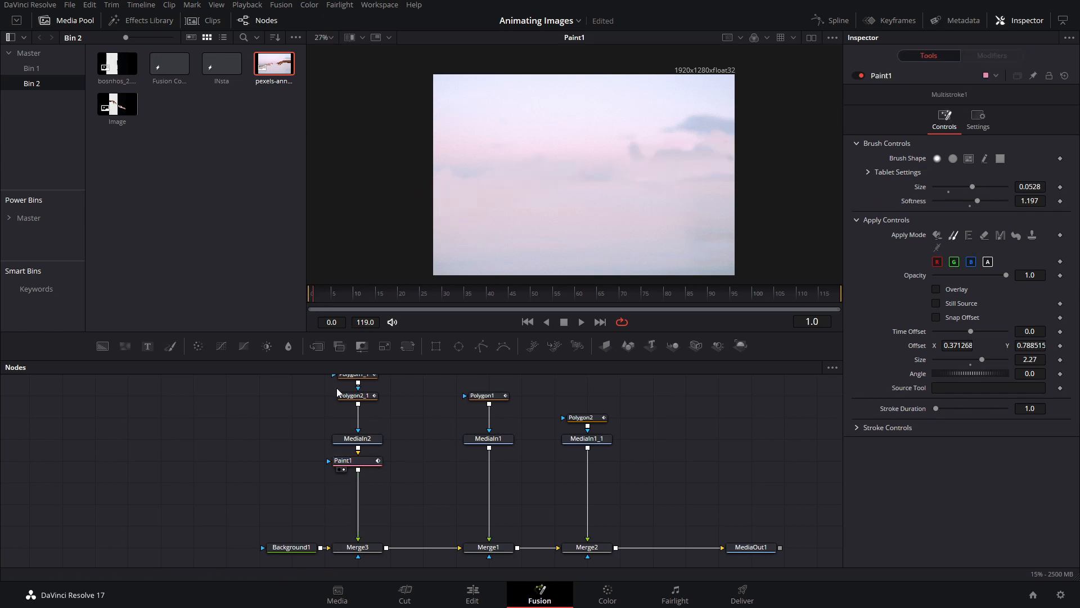
click(369, 461)
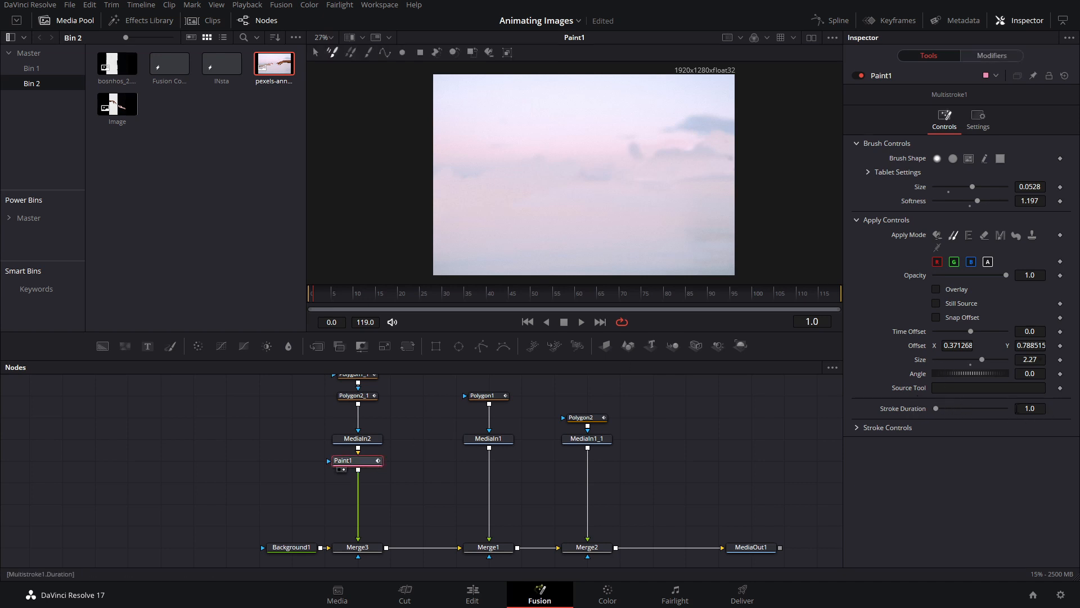
right_click(444, 326)
click(693, 392)
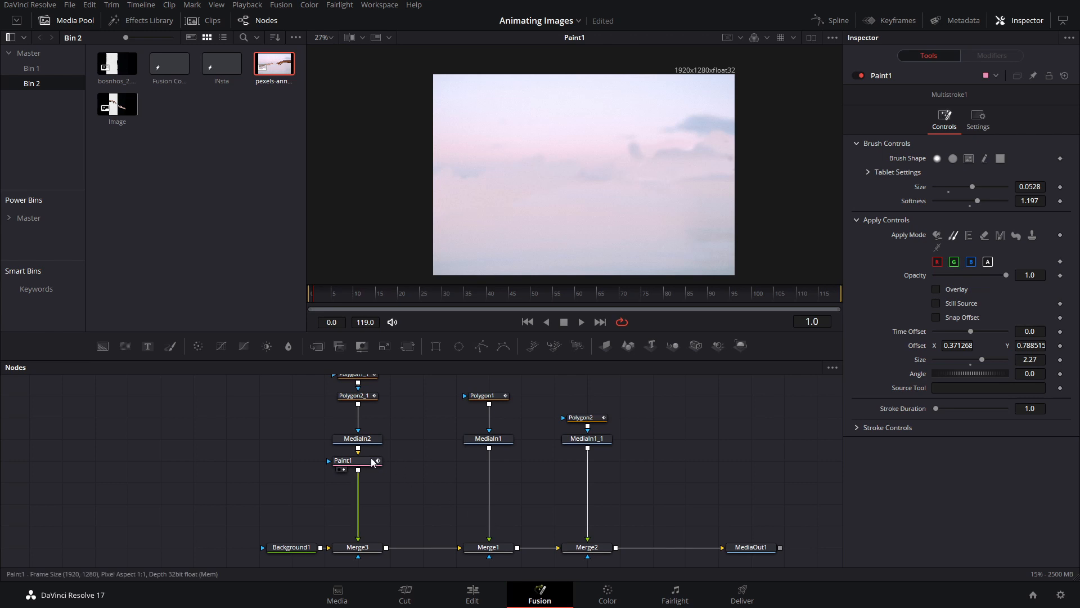
click(360, 462)
right_click(372, 460)
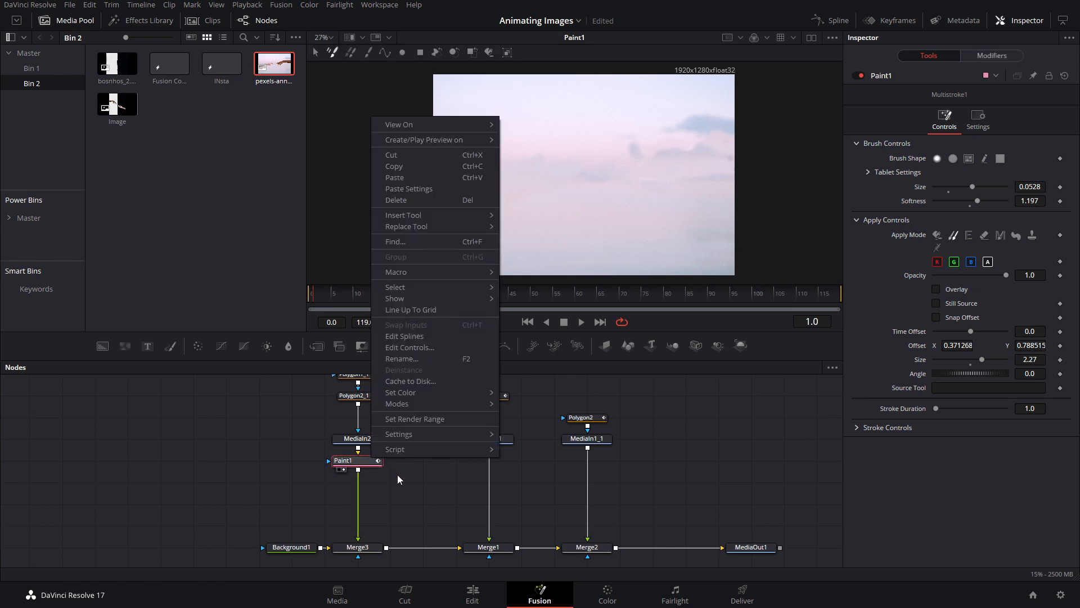
click(426, 492)
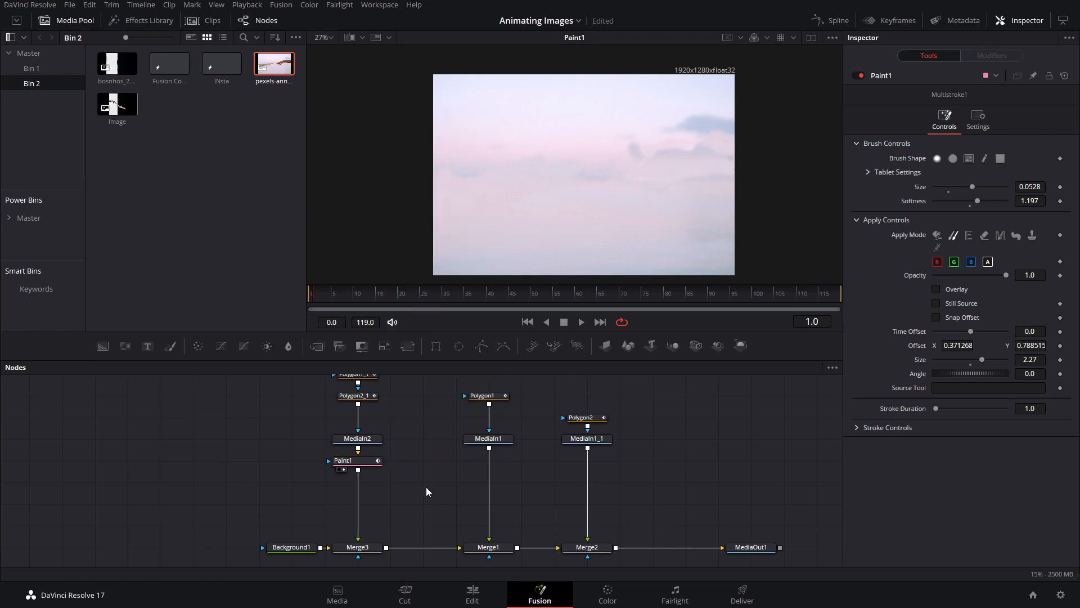
Save the project and disconnect MediaIn1 and MediaIn1_1 from Merge1 and Merge2
key(ctrl+s)
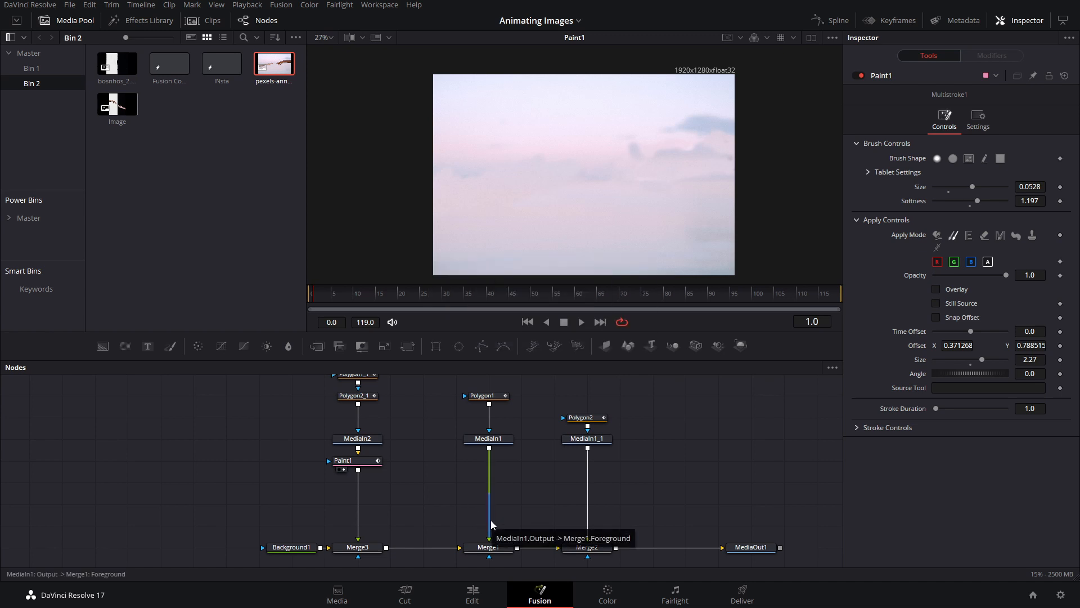
click(490, 524)
click(587, 521)
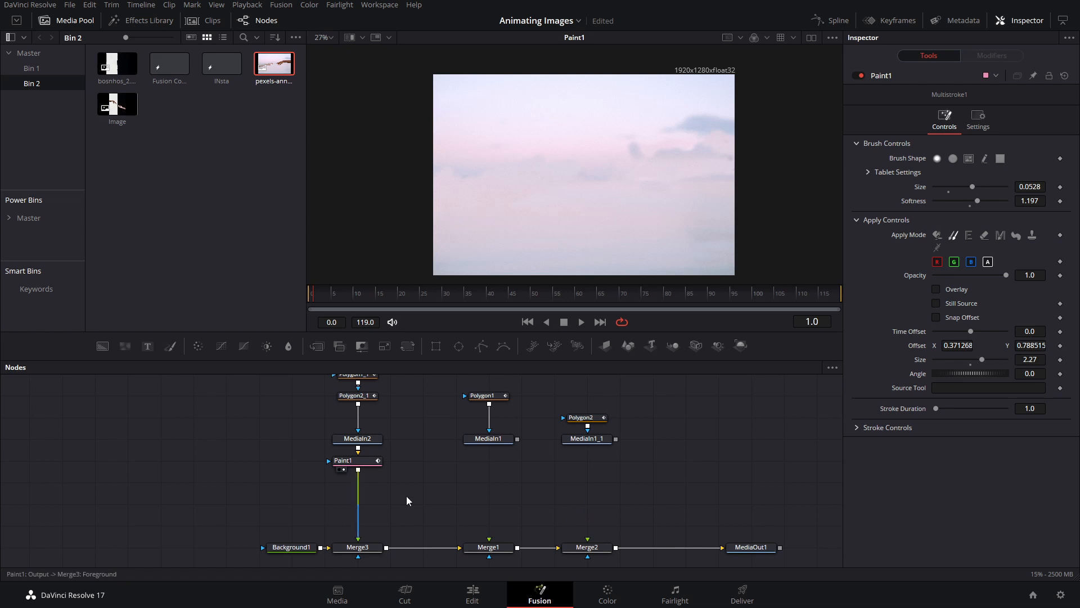
drag(406, 495, 548, 502)
click(500, 469)
key(shift+space)
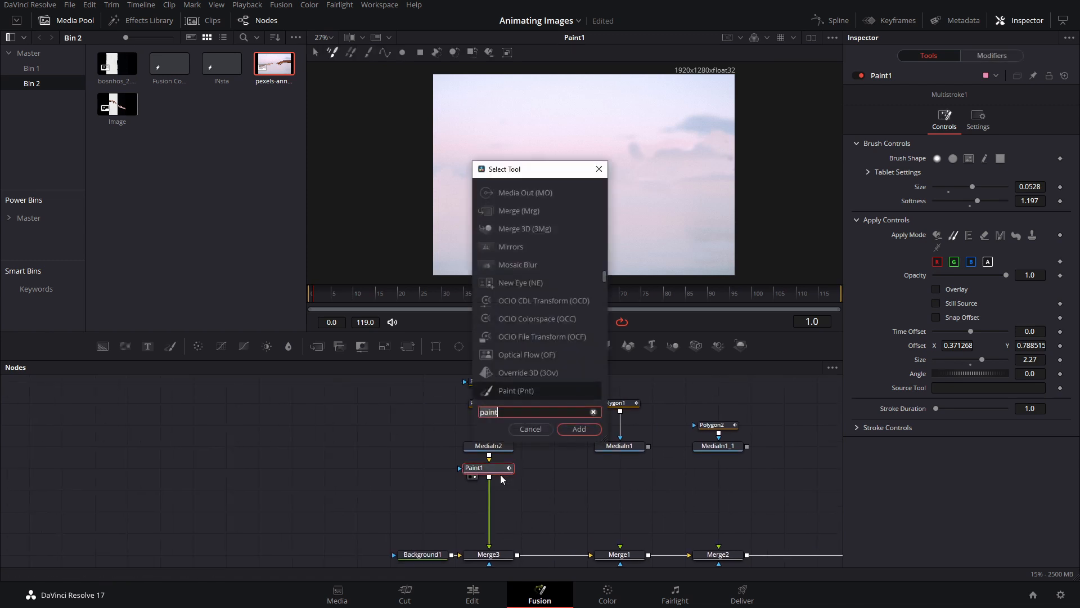
text(freez)
key(Escape)
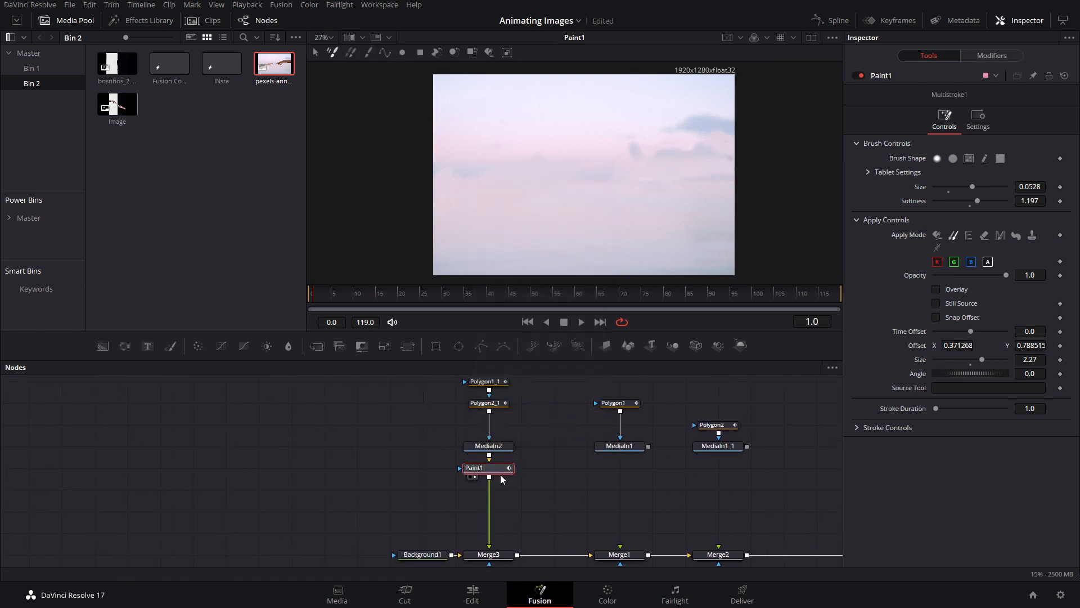
drag(685, 487, 604, 484)
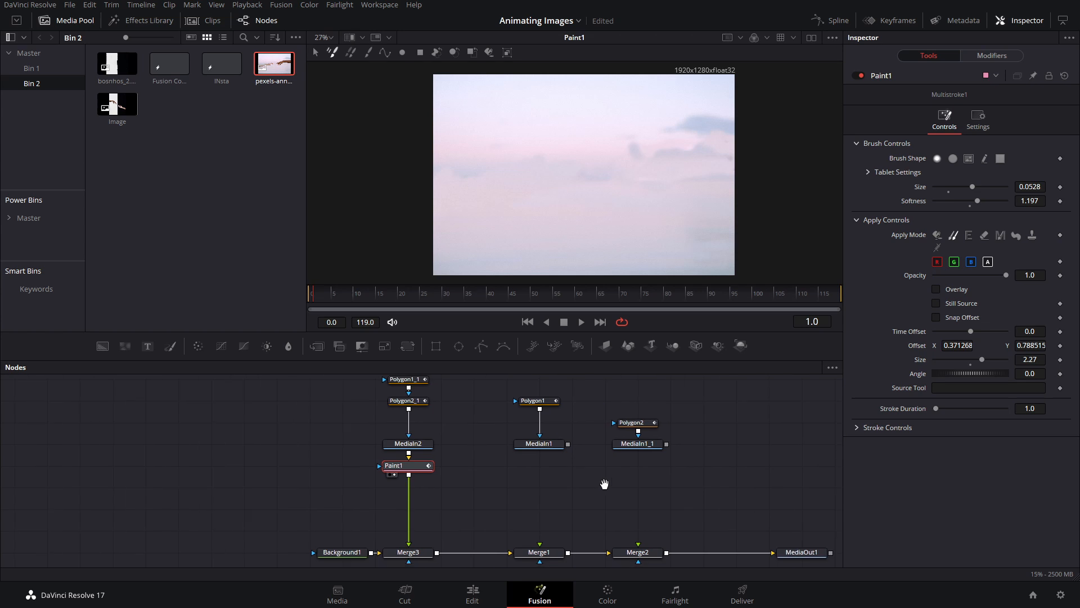
Switch to the Edit page, place the INsta composition on V1 after the photo clip and move the playhead to its start
click(491, 600)
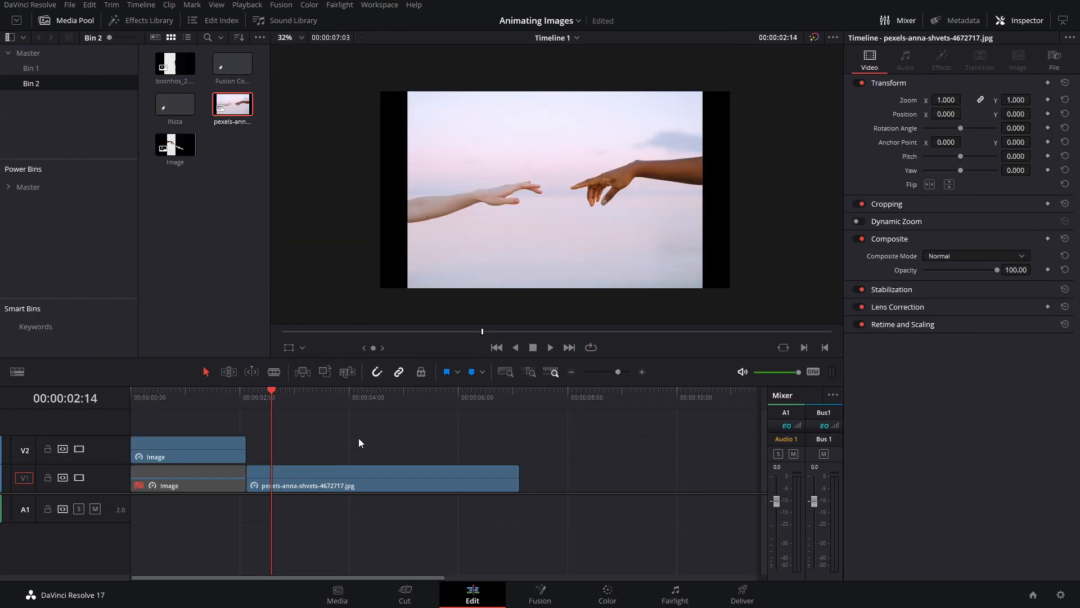
drag(175, 104, 549, 478)
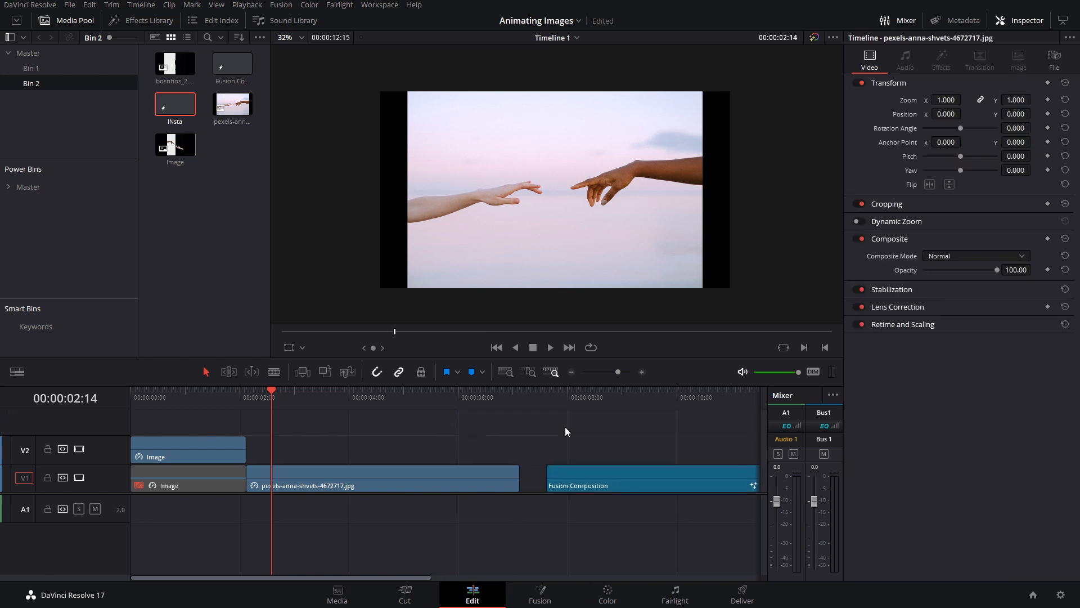
click(549, 396)
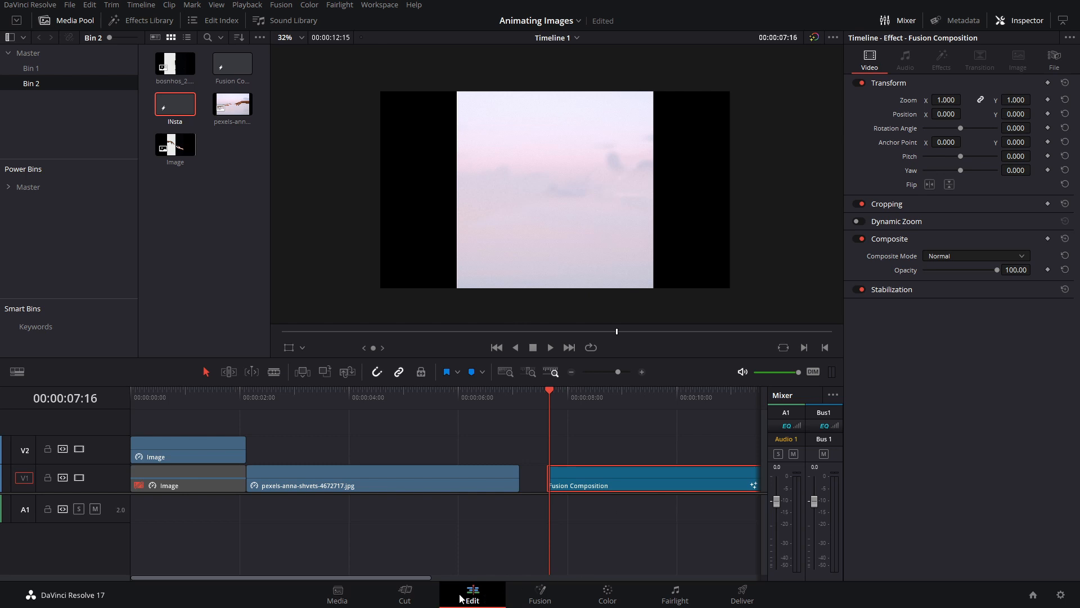
Set the Background1 width of the placed composition to 1920 in Fusion and return to the Edit page
right_click(622, 487)
click(578, 564)
click(544, 590)
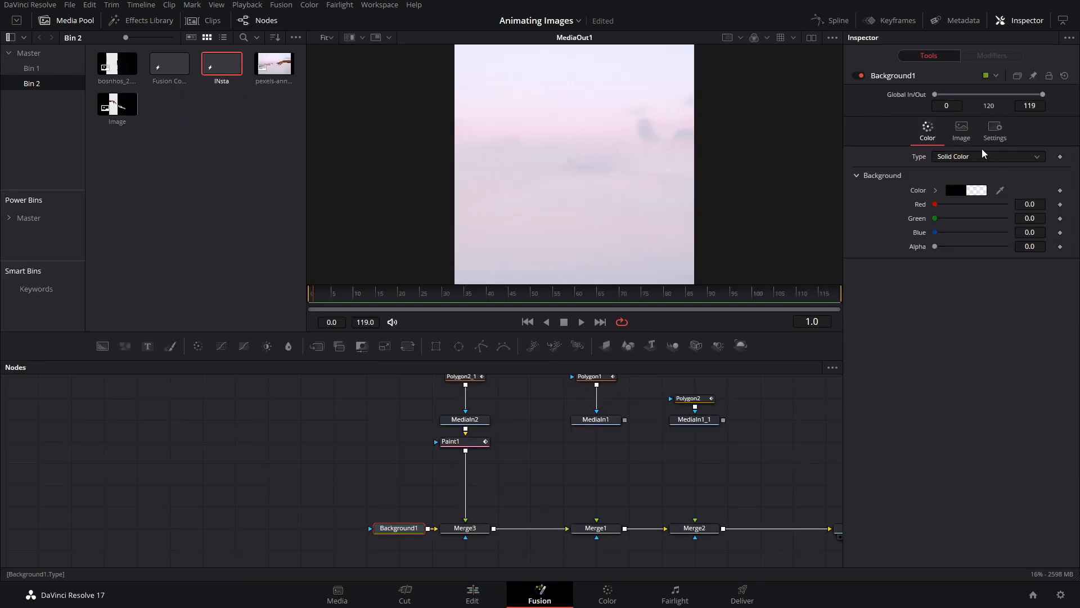
click(965, 133)
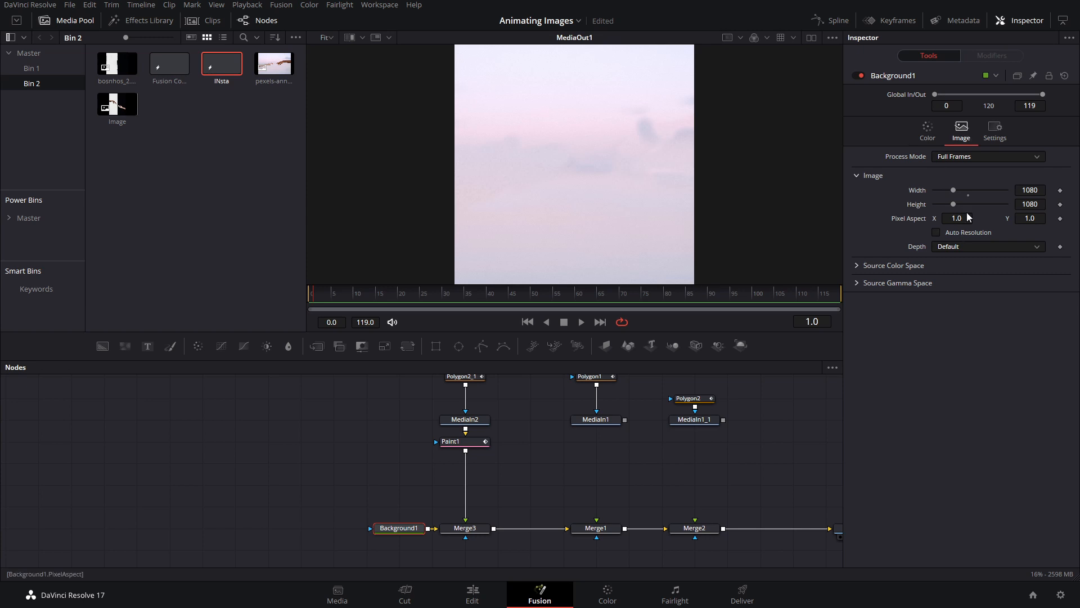
click(968, 195)
scroll(717, 166, down, 3)
drag(627, 147, 595, 183)
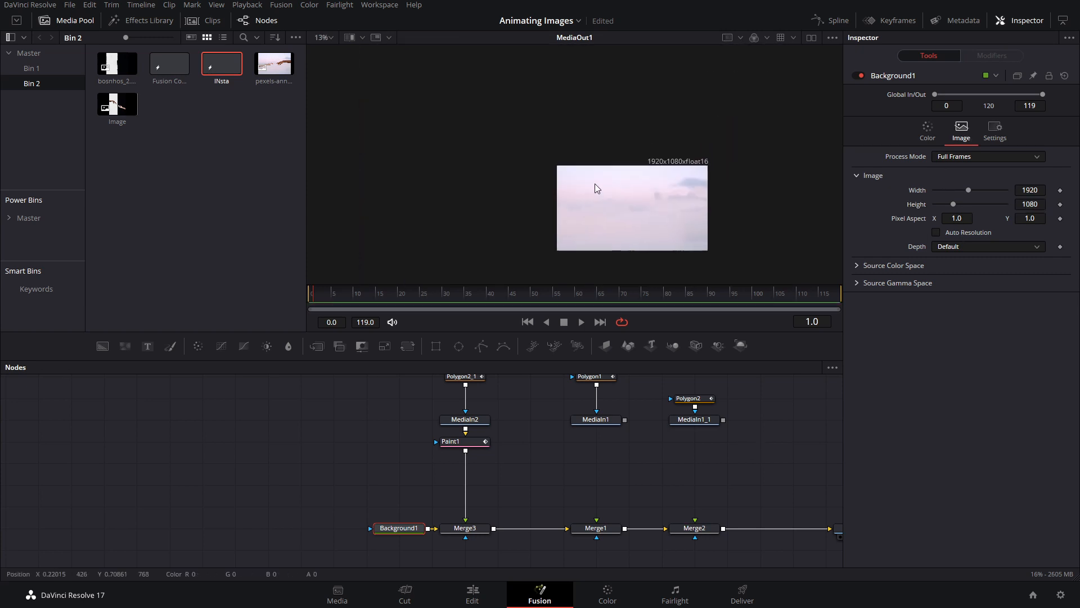
click(473, 590)
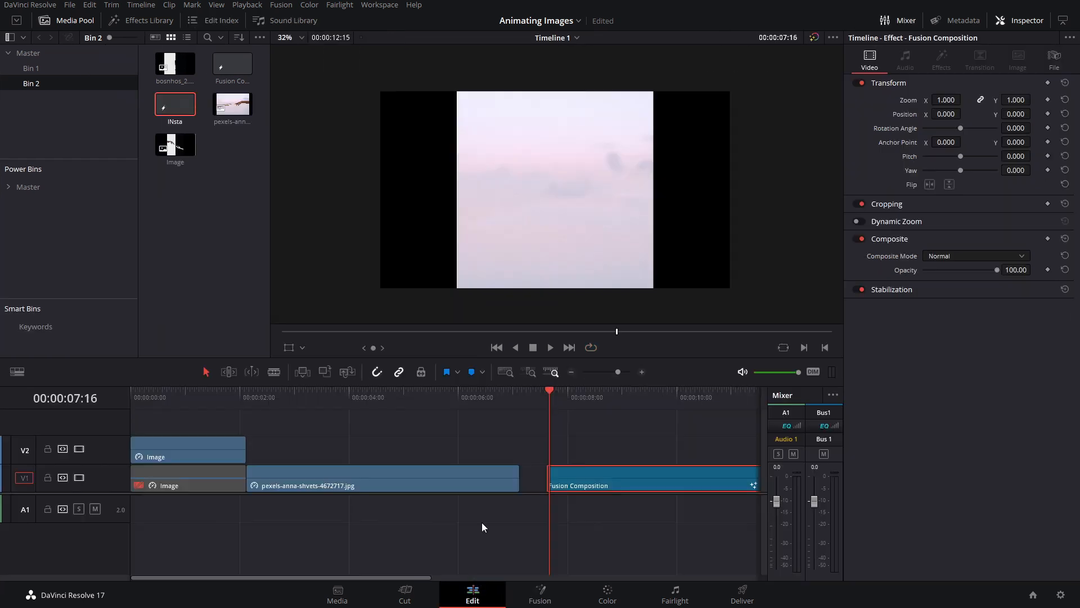
right_click(576, 479)
click(578, 489)
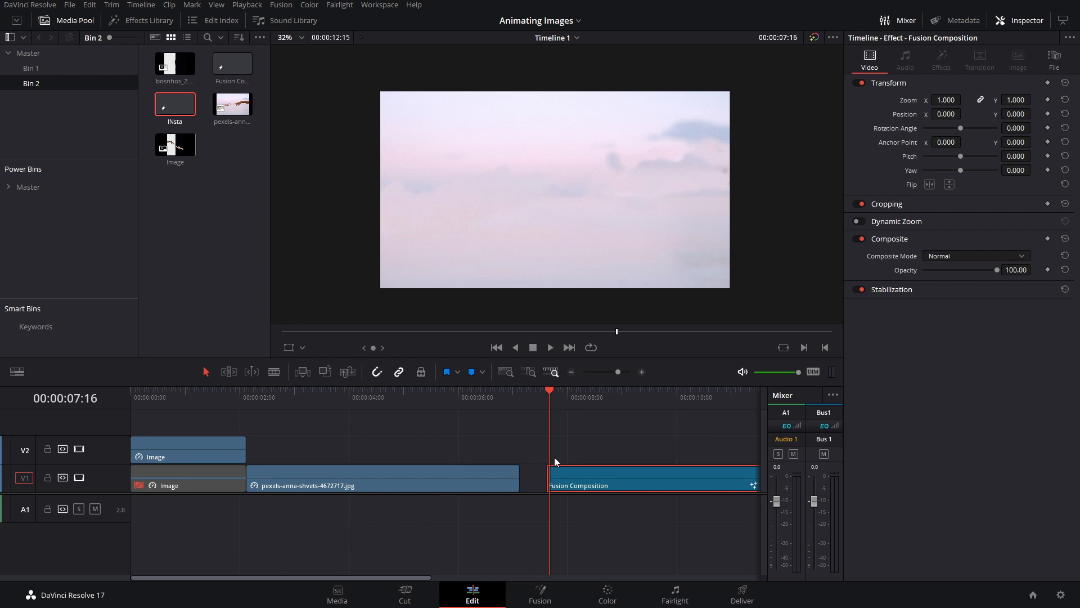
Switch to the Color page and grab a still of the Fusion Composition clip
click(606, 588)
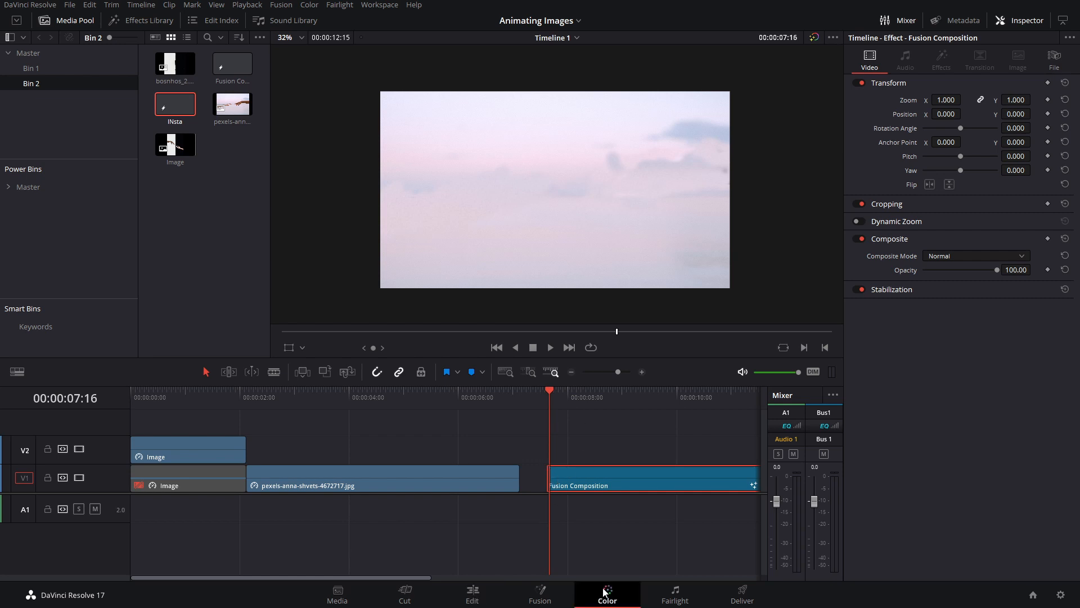
right_click(697, 177)
click(663, 178)
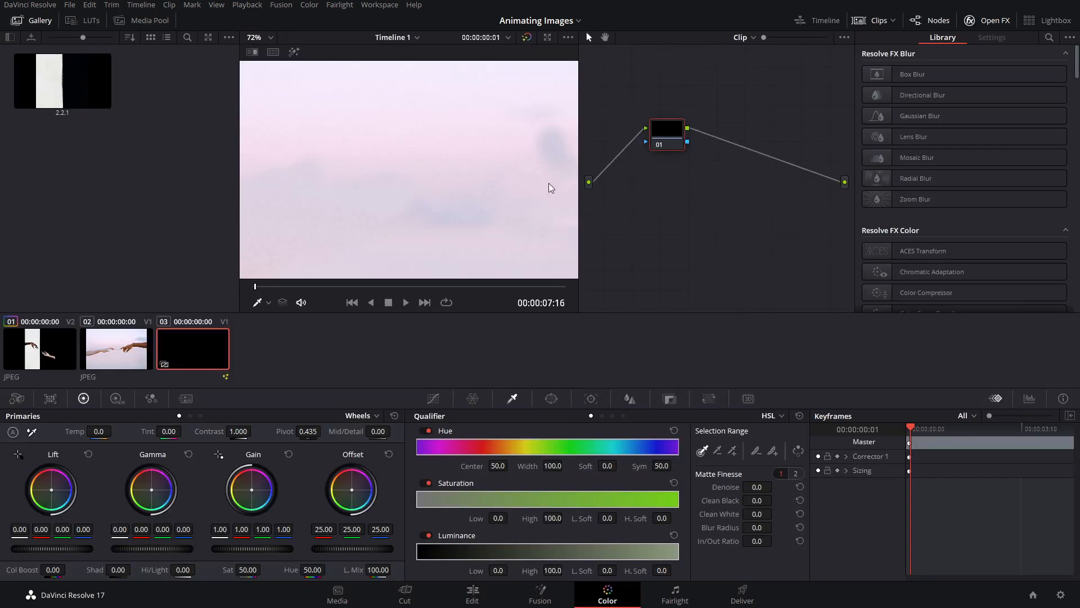
right_click(437, 184)
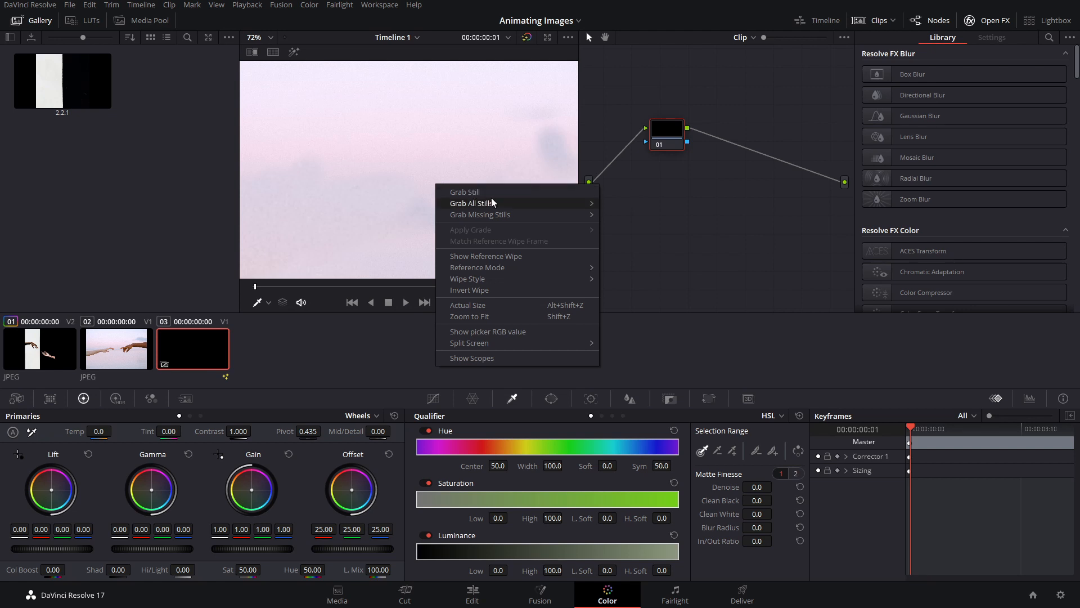
click(474, 193)
Open the gallery options of the grabbed sky still
right_click(59, 103)
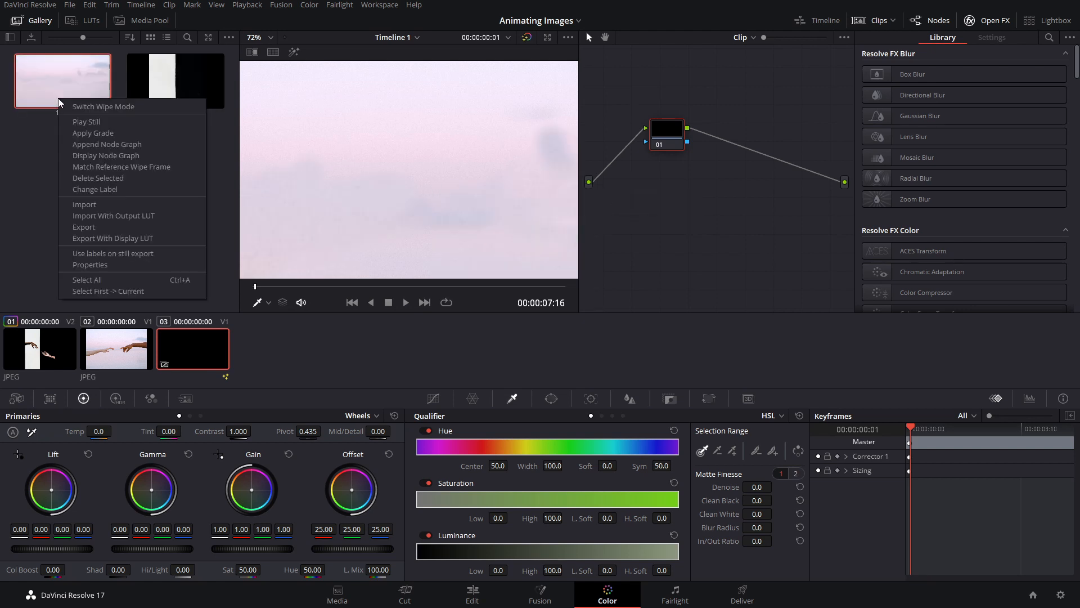
click(26, 152)
double_click(64, 103)
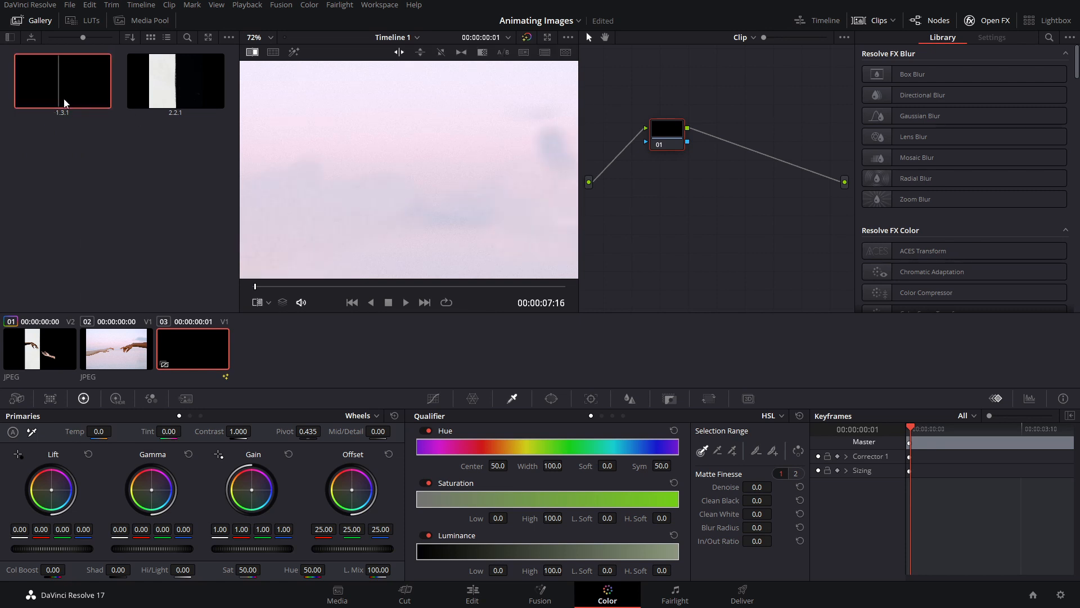
right_click(55, 98)
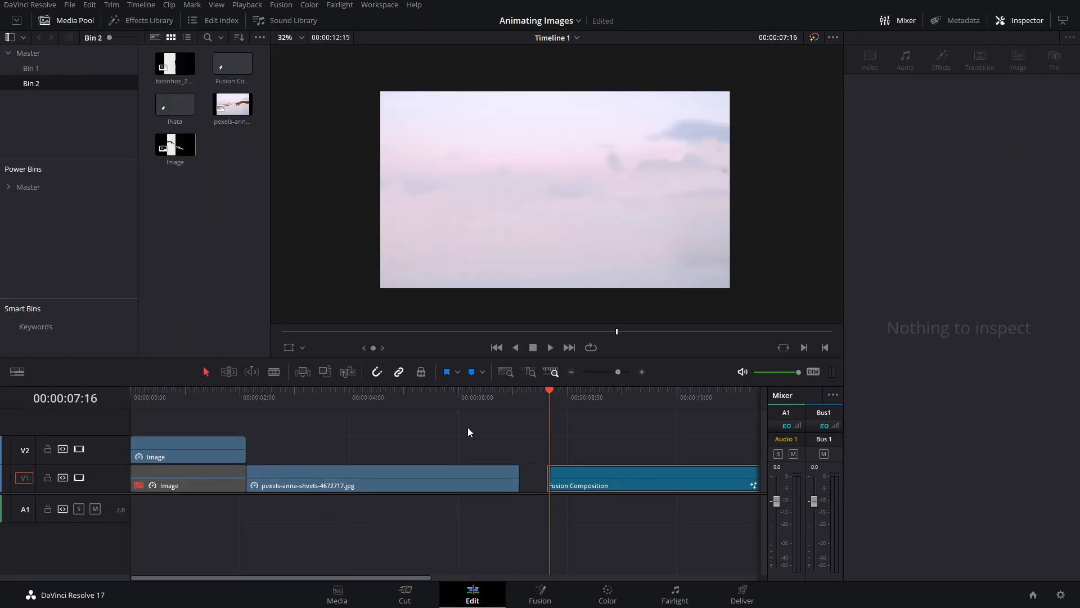
Disable the Fusion Composition clip on the timeline and reopen the INsta composition in Fusion
click(640, 469)
key(d)
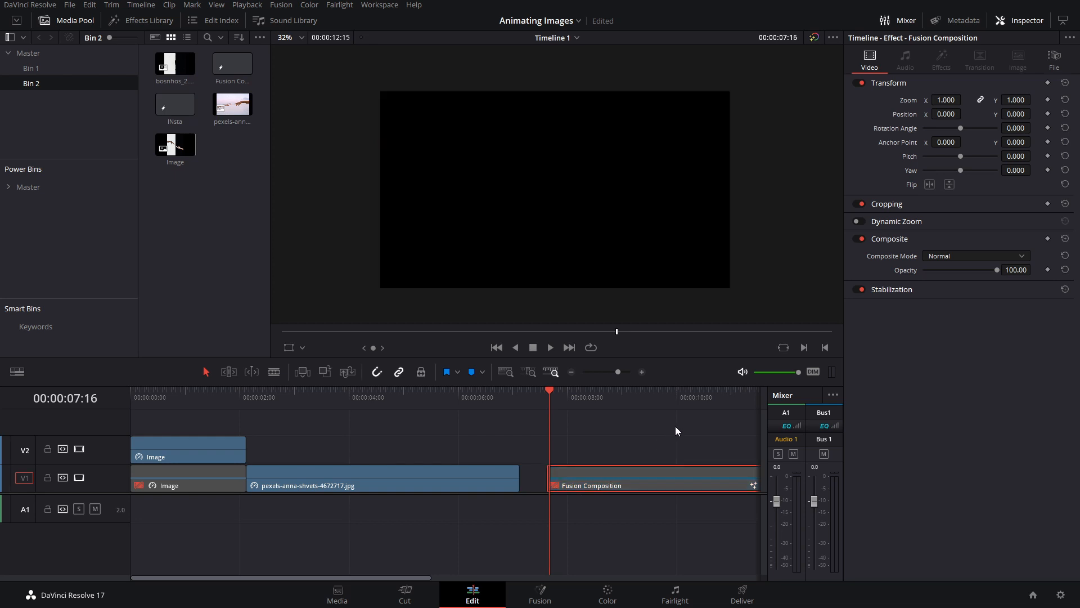
click(224, 211)
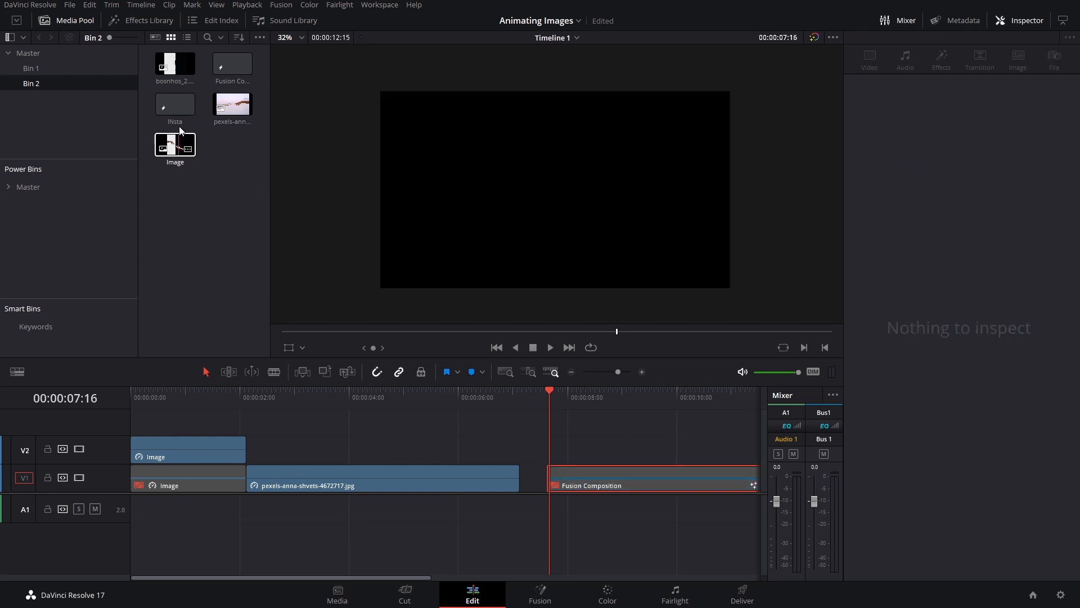
double_click(175, 110)
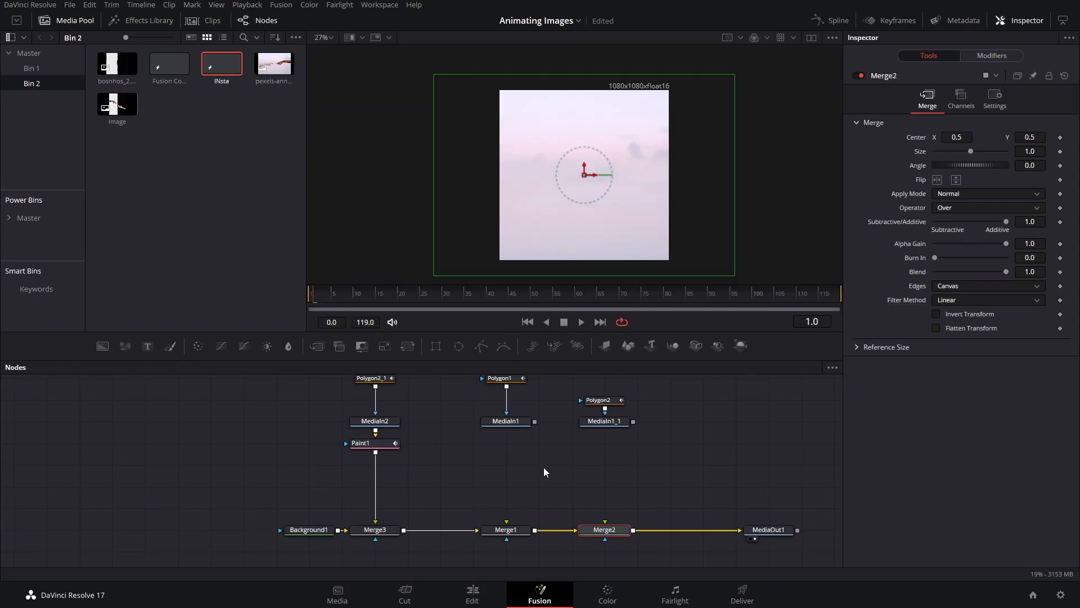
Reconnect the two masked hand layers, MediaIn1 to Merge1 and MediaIn1_1 to Merge2
drag(535, 423, 506, 522)
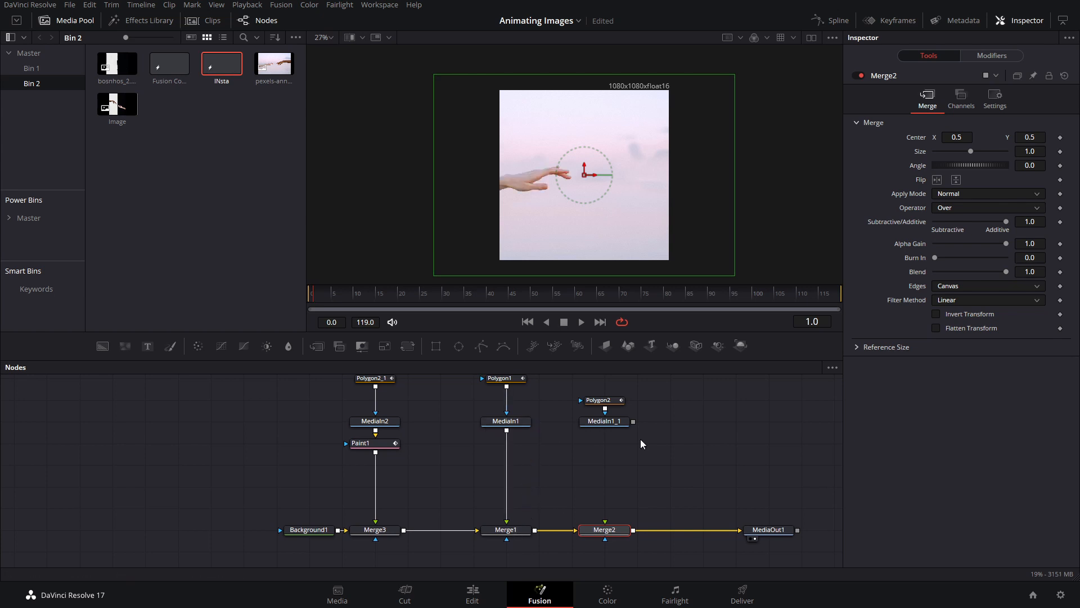
drag(629, 428, 605, 521)
Import the exported sky still into Bin 2 and add it to the node graph as a new media input
right_click(233, 202)
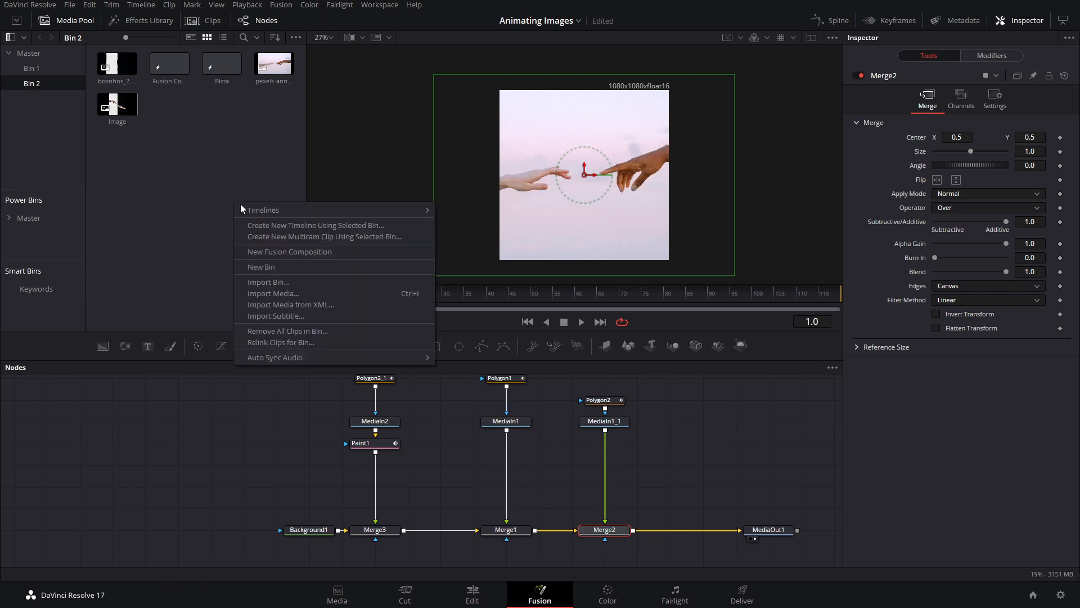
click(207, 136)
right_click(208, 132)
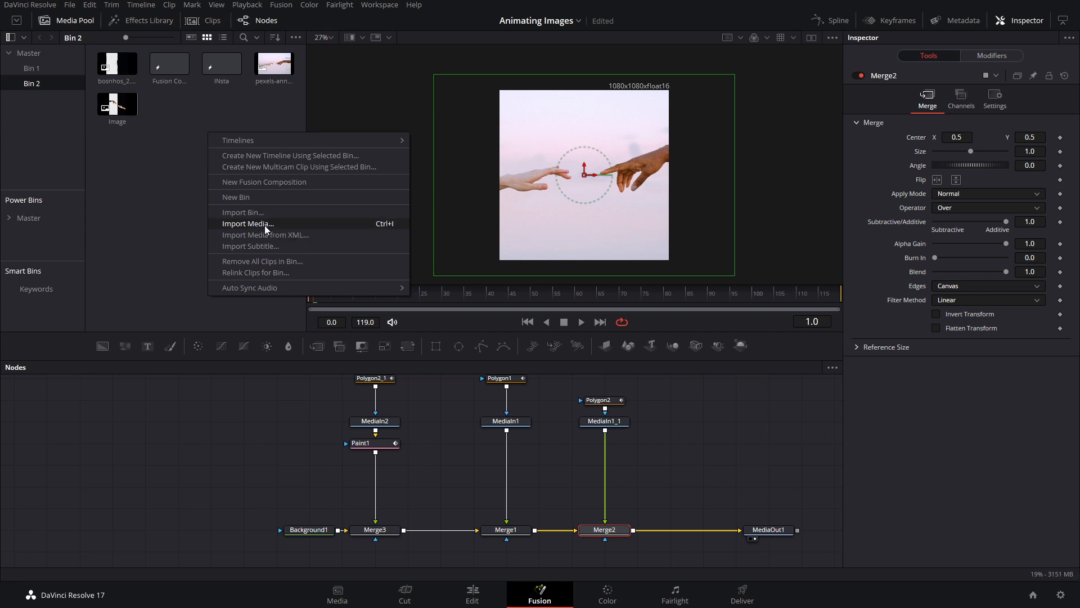
click(248, 223)
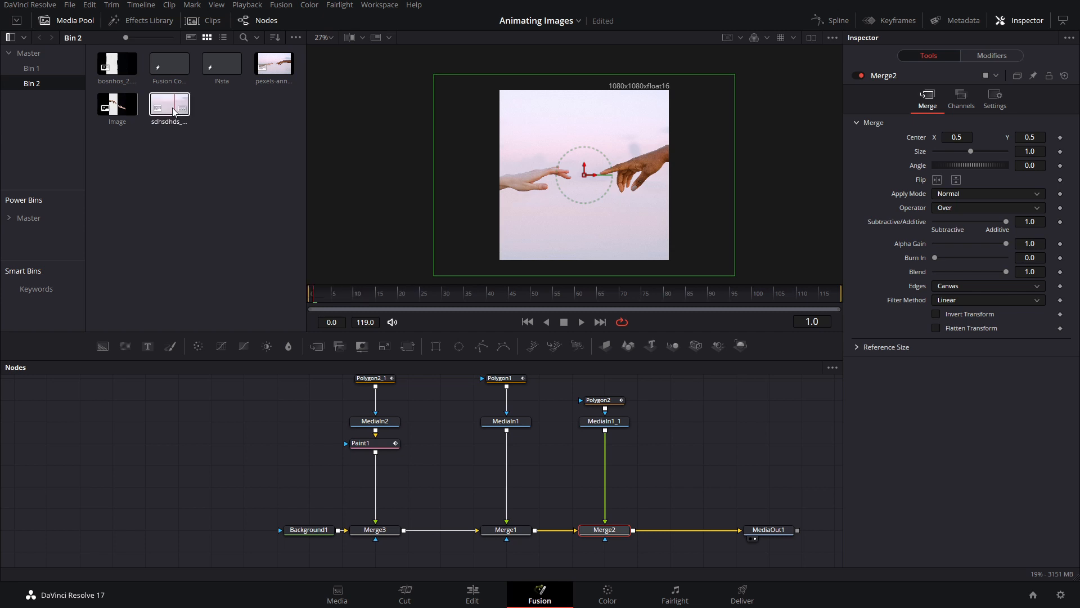
drag(169, 104, 309, 421)
Delete the old painted background branch consisting of MediaIn2, Paint1 and its polygon masks
drag(421, 455, 373, 369)
drag(390, 497, 357, 432)
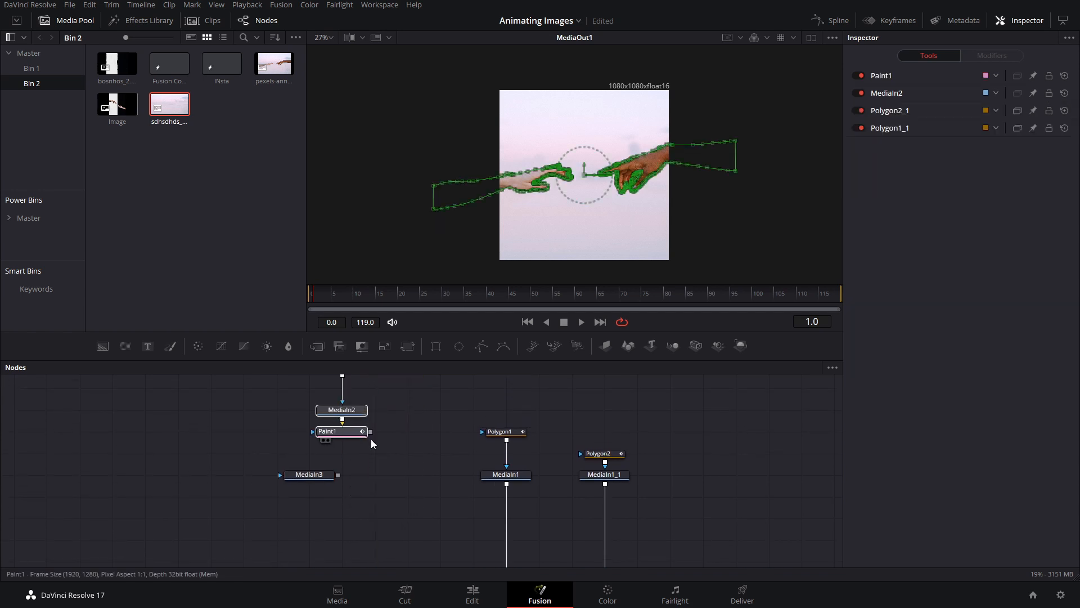
drag(366, 383, 281, 483)
key(Delete)
Connect the sky still's MediaIn3 to Merge3 as foreground and space Background1 away from the merge
scroll(337, 450, down, 3)
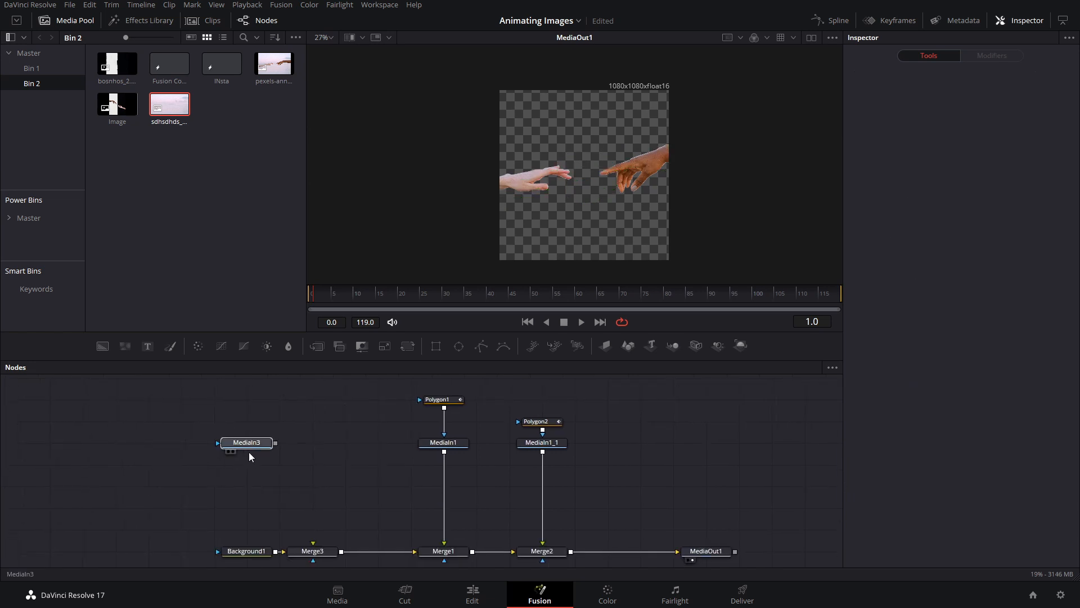
drag(271, 443, 158, 550)
scroll(228, 433, down, 2)
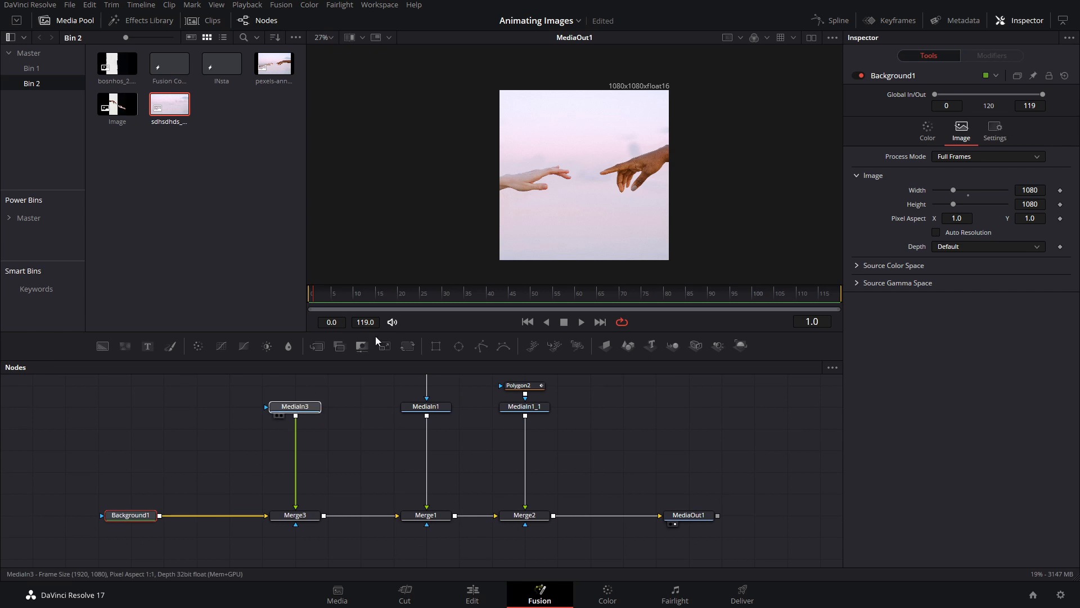
Add a Transform node after MediaIn3
click(298, 406)
scroll(591, 171, down, 1)
mouse_move(340, 435)
mouse_down()
mouse_move(375, 449)
mouse_move(397, 485)
mouse_up()
scroll(605, 126, down, 2)
scroll(606, 131, up, 2)
key(shift+space)
text(paint)
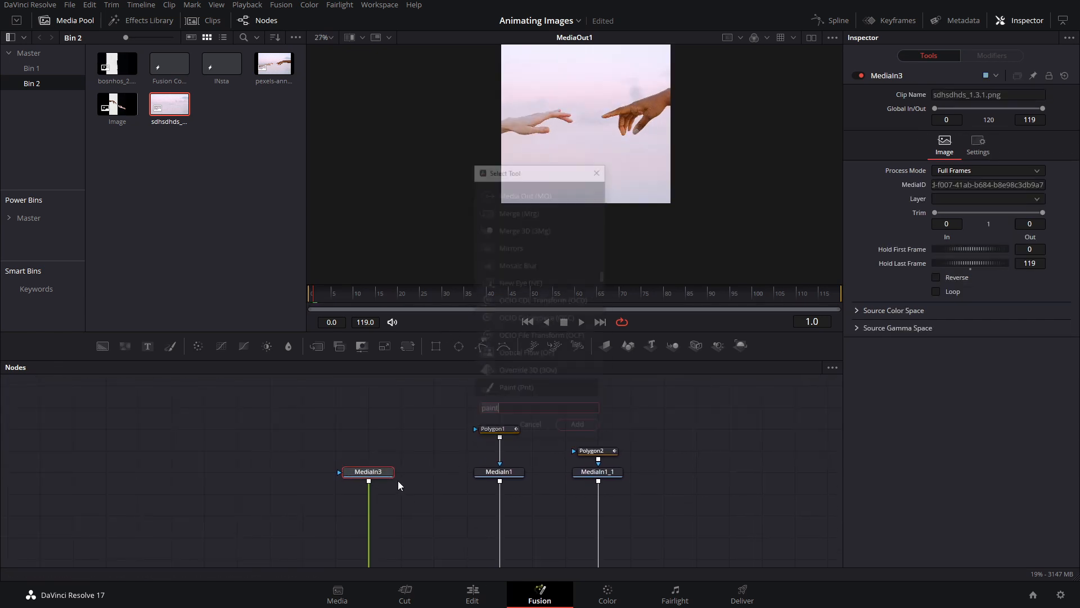
text(trans)
key(Return)
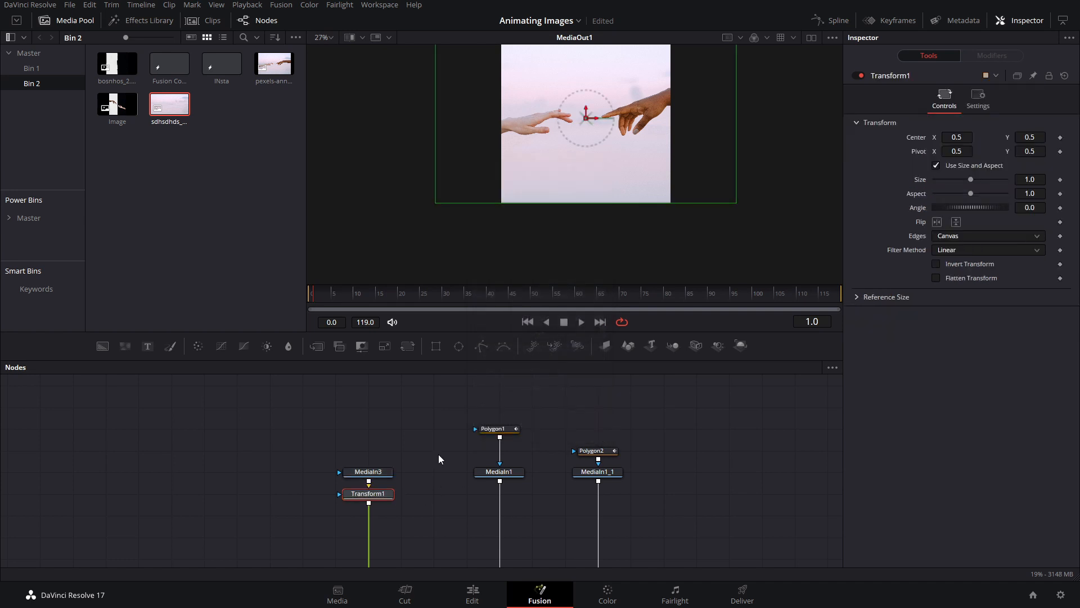
drag(437, 454, 435, 447)
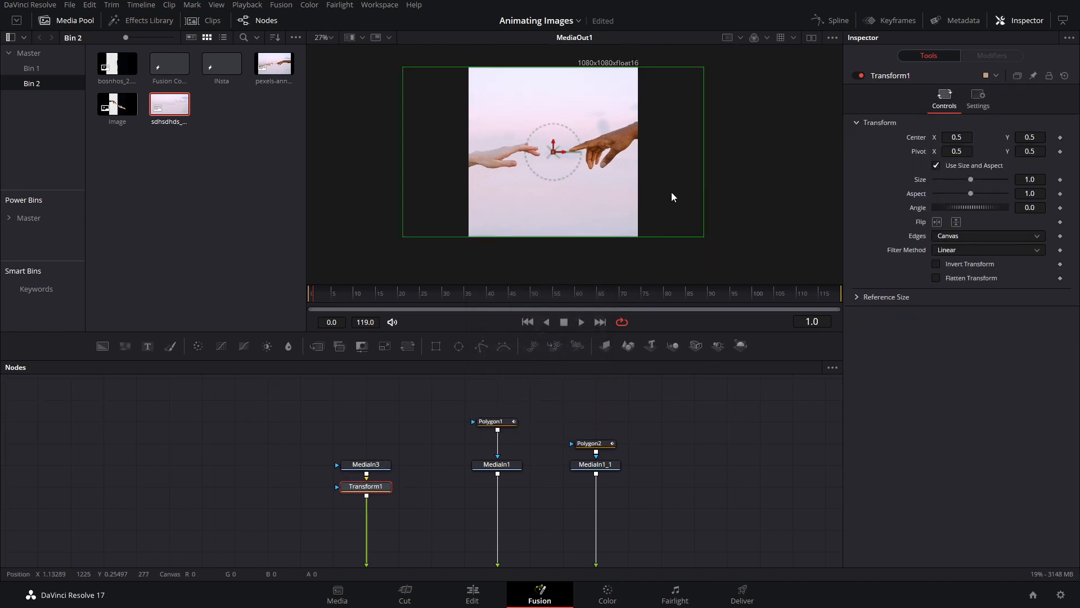
Scale the sky's Transform1 to a size of 0.562 and set its edges to Mirror
drag(970, 179, 957, 188)
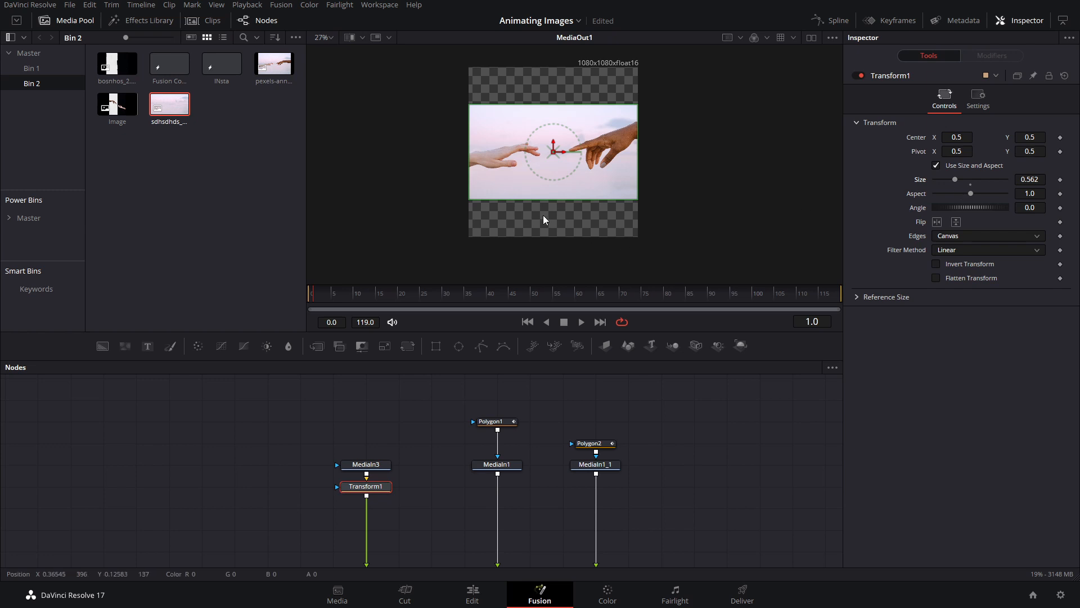
click(963, 235)
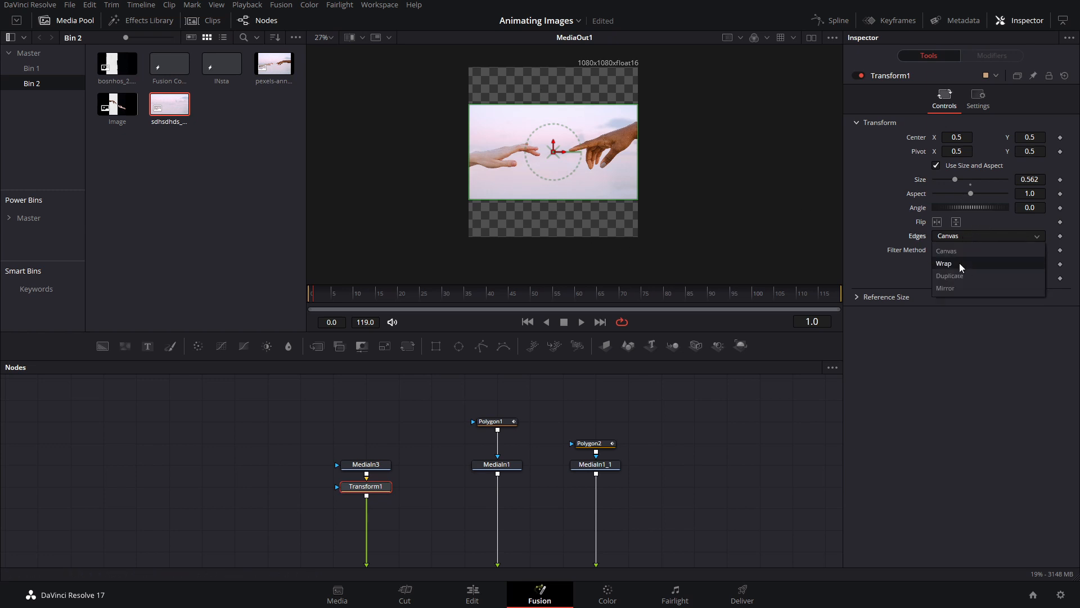
click(960, 262)
click(967, 237)
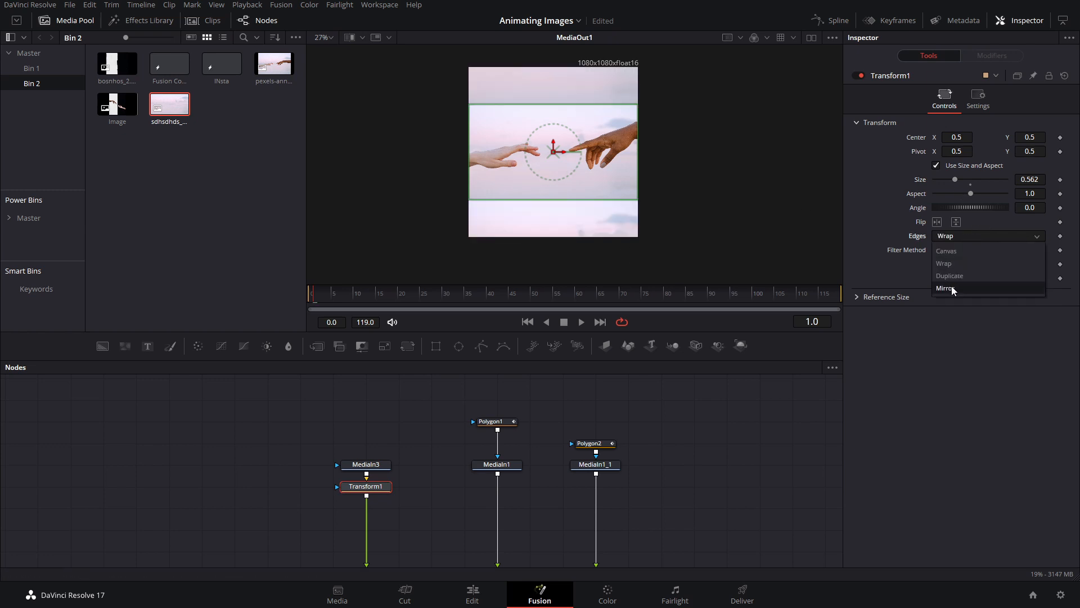
click(956, 287)
click(713, 427)
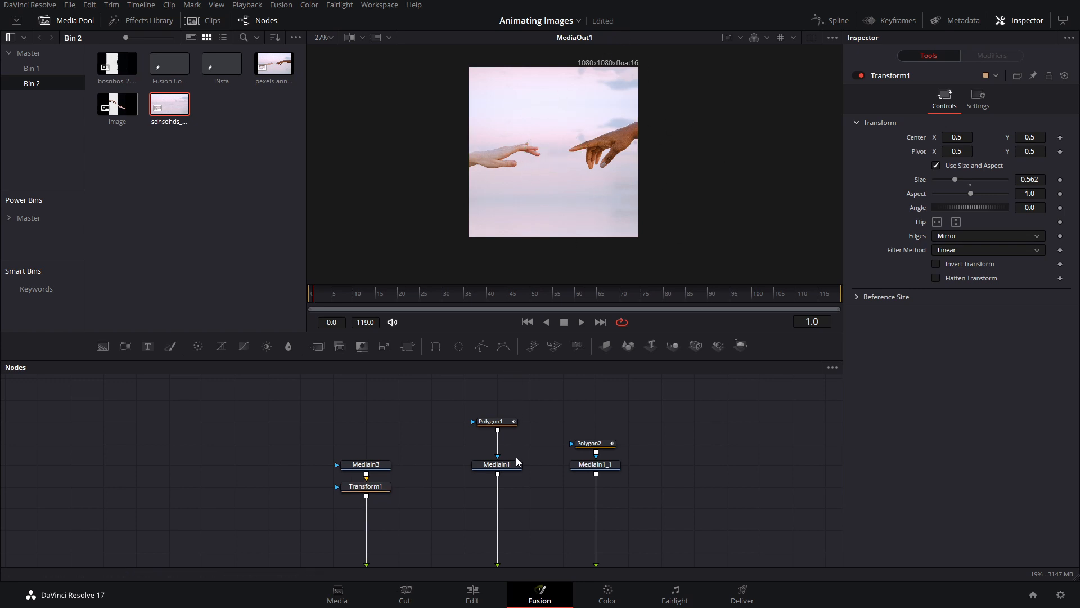
Add a Transform node after MediaIn1 and place it lower on the branch, closer to Merge1
click(516, 474)
key(shift+space)
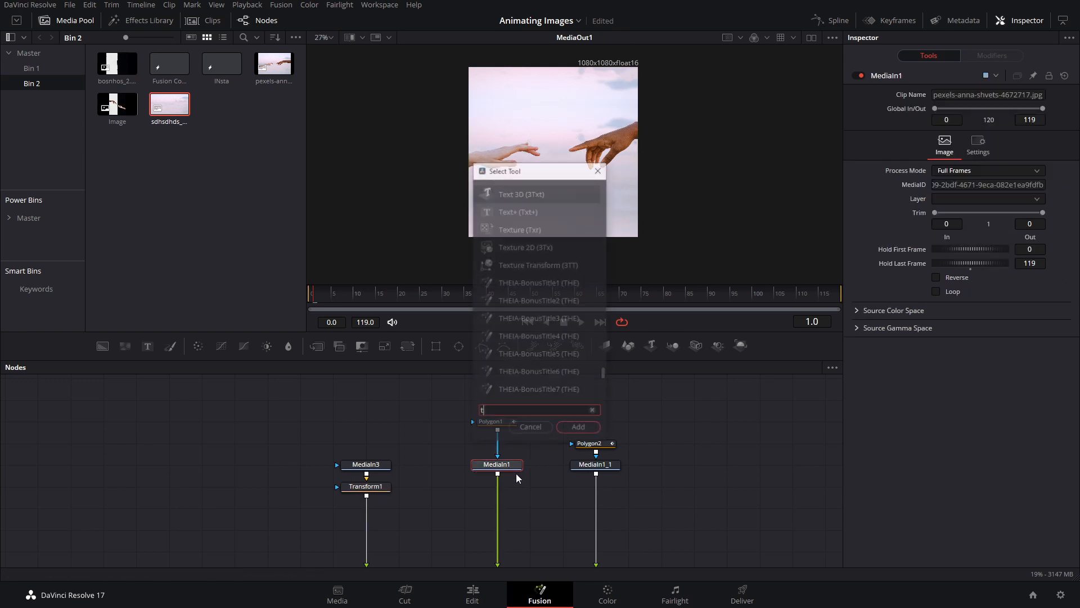
text(trans)
key(Return)
drag(517, 484, 518, 529)
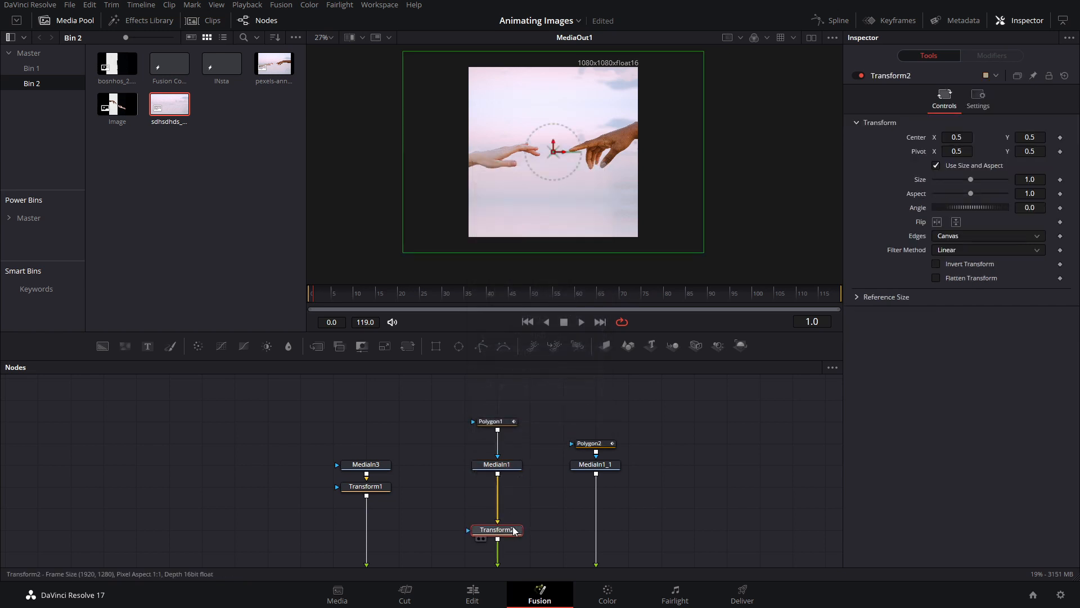
Add a Transform node between MediaIn1_1 and Merge2, align it with Transform2, and save the project
click(588, 467)
key(shift+space)
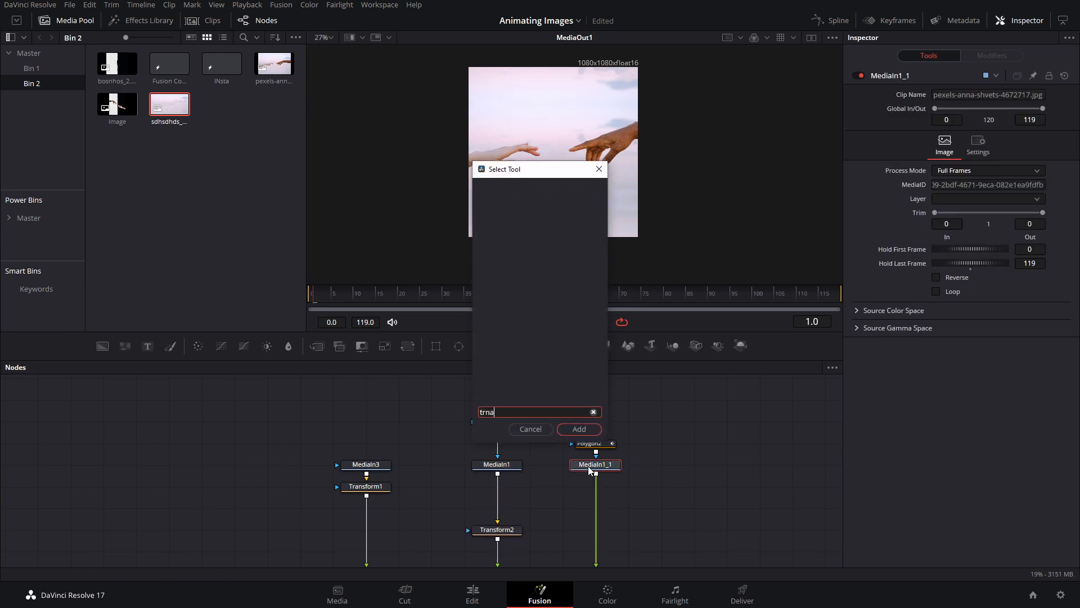
text(trans)
key(Return)
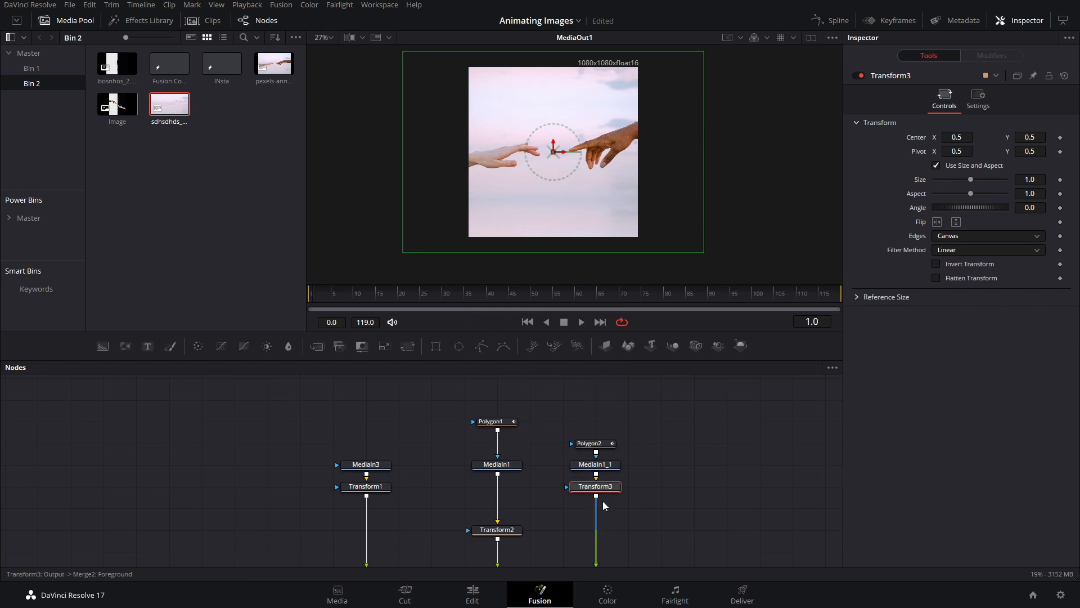
drag(596, 487, 597, 524)
drag(656, 483, 683, 435)
click(648, 465)
key(ctrl+s)
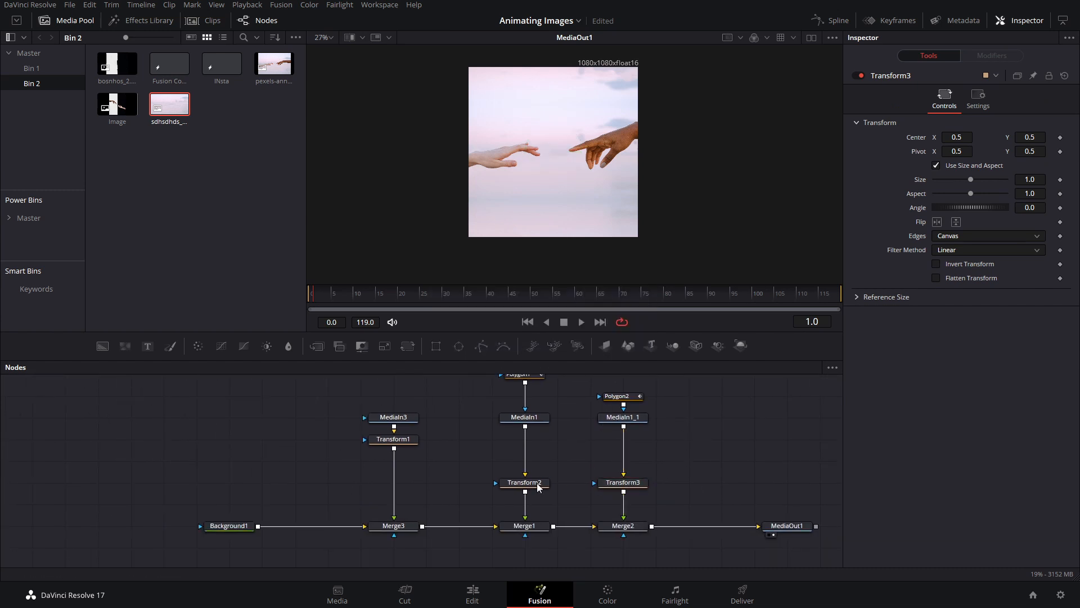
Go to frame 0 and set the size of both hand transforms, Transform2 and Transform3, to 0.584
click(537, 484)
click(308, 285)
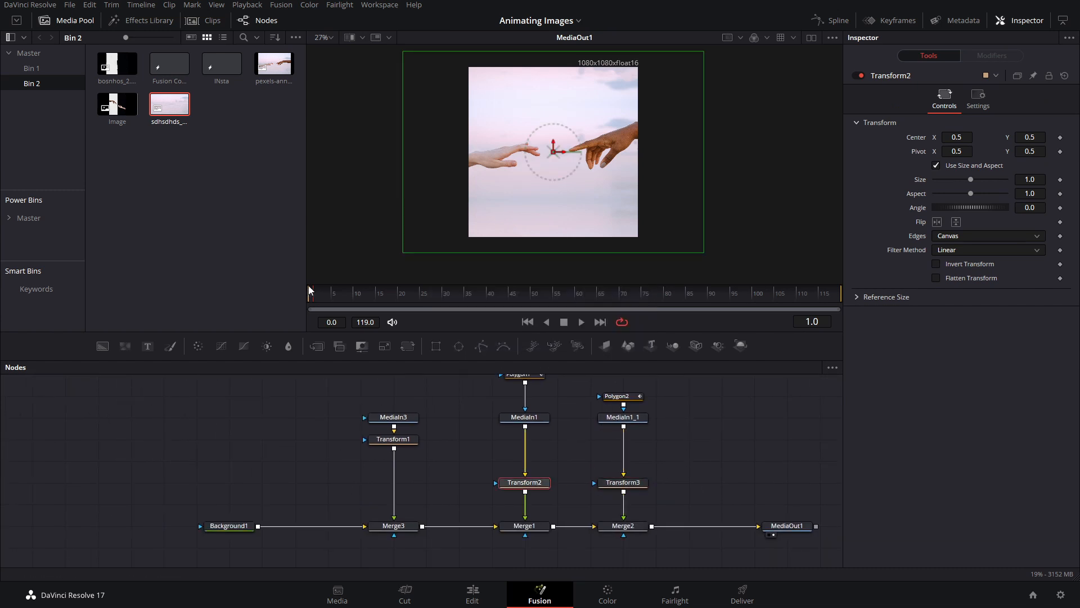
drag(679, 377, 607, 428)
drag(506, 471, 516, 409)
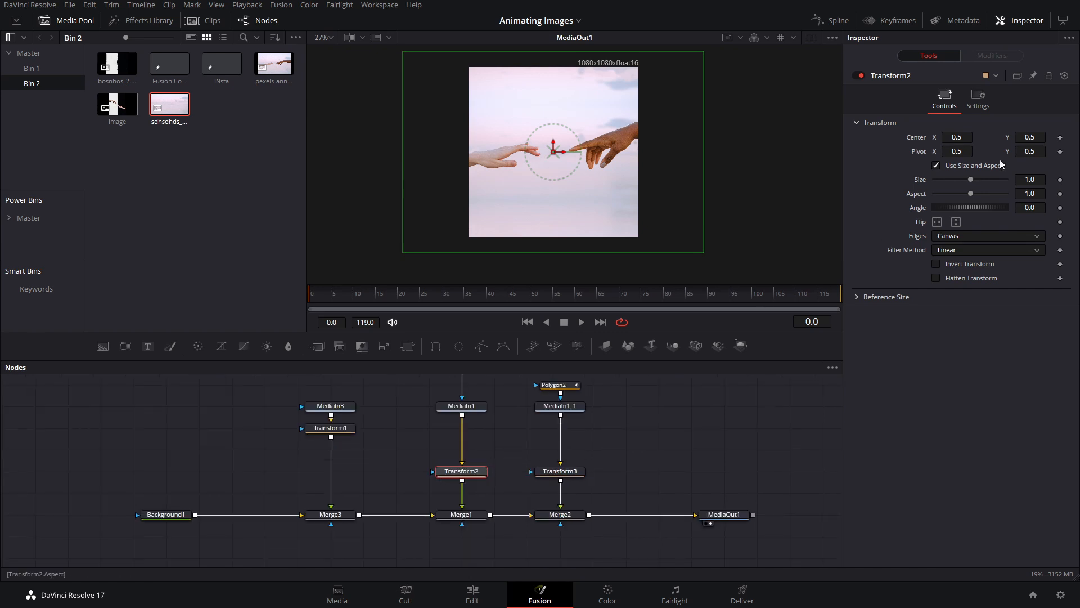
drag(1022, 183, 952, 184)
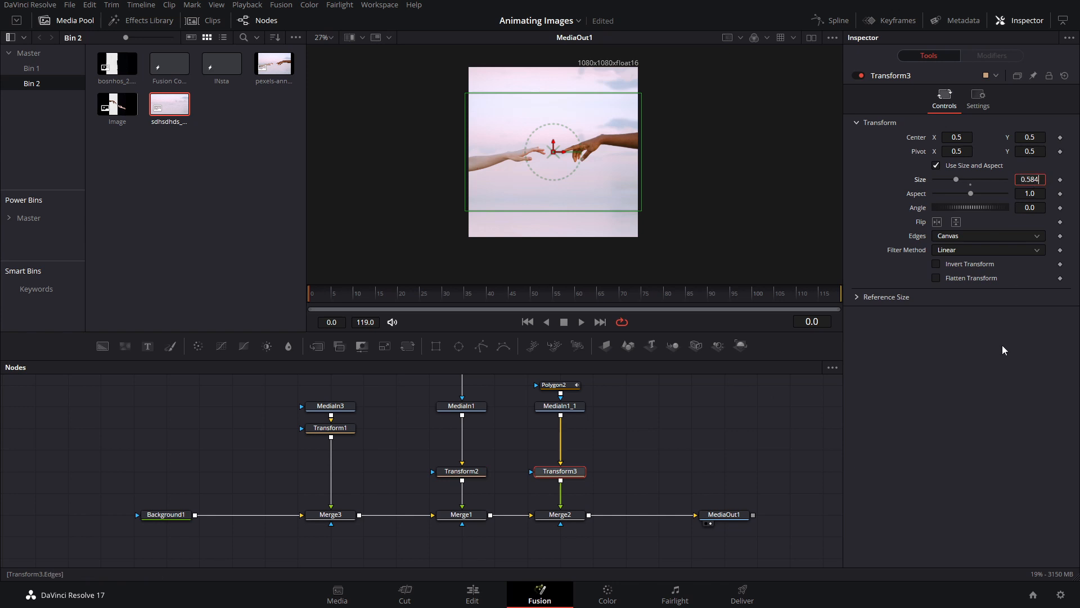
Keyframe Center and Size on both Transform3 and Transform2 at frame 0
scroll(572, 196, up, 2)
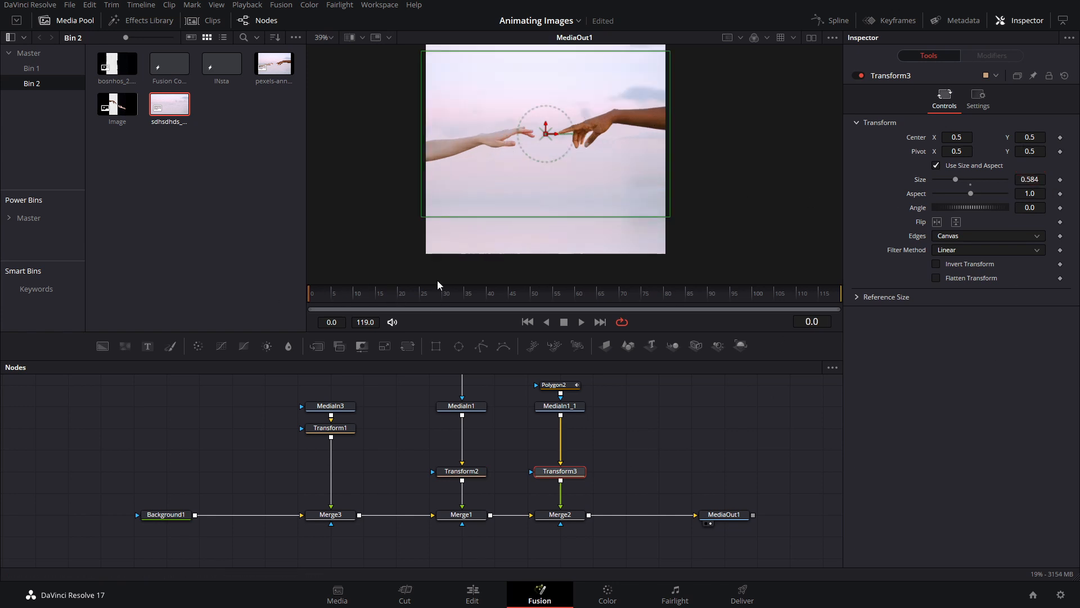
click(1060, 179)
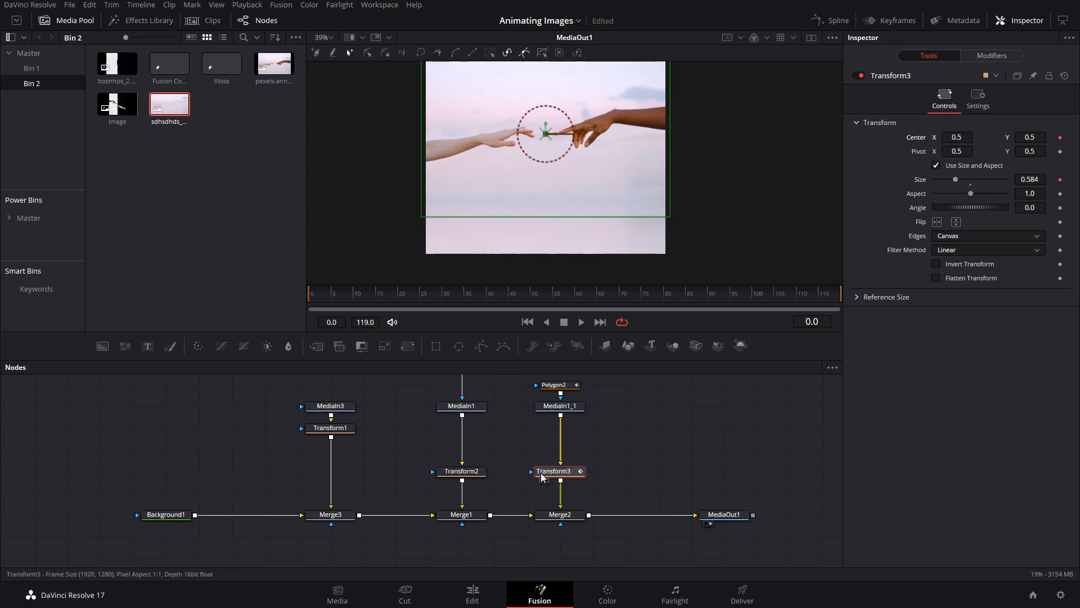
click(460, 471)
click(1060, 180)
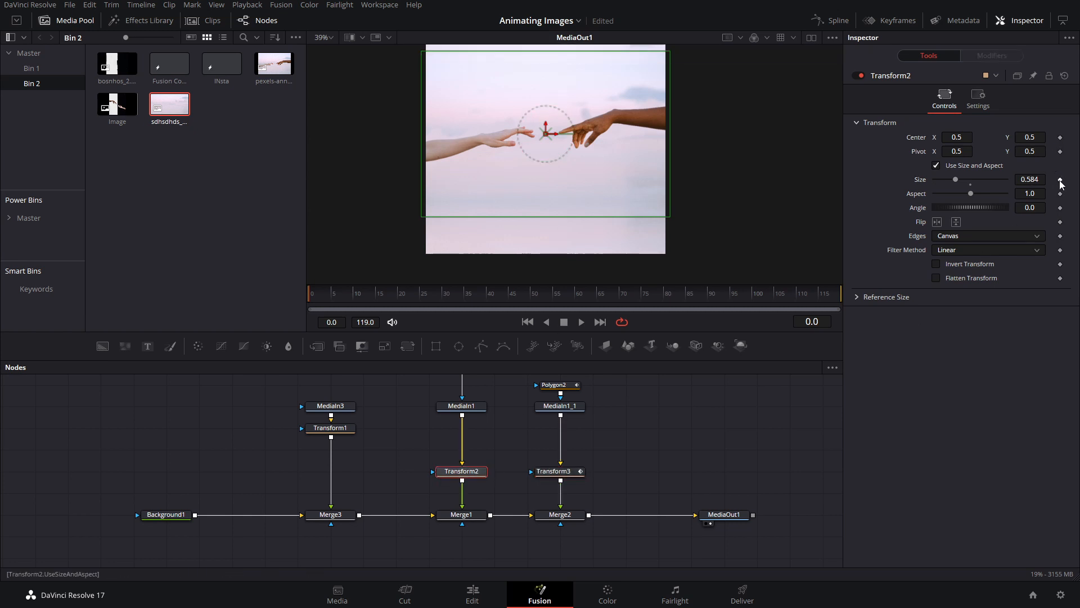
click(1060, 137)
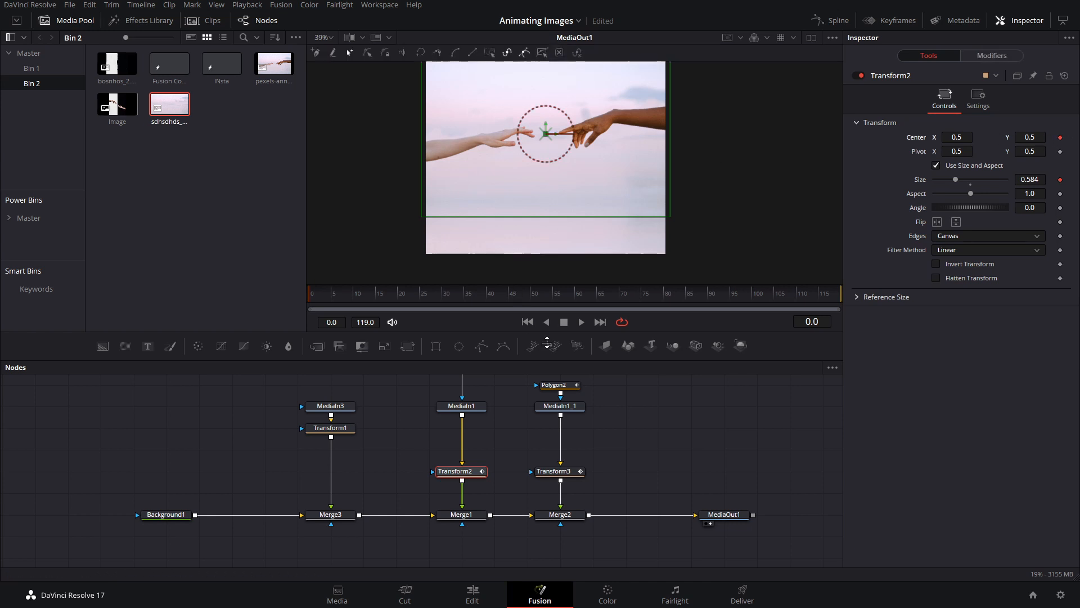
At frame 48, keyframe Transform3 with Center X 0.478544 and Size 0.606 to bring the darker hand inward
click(522, 293)
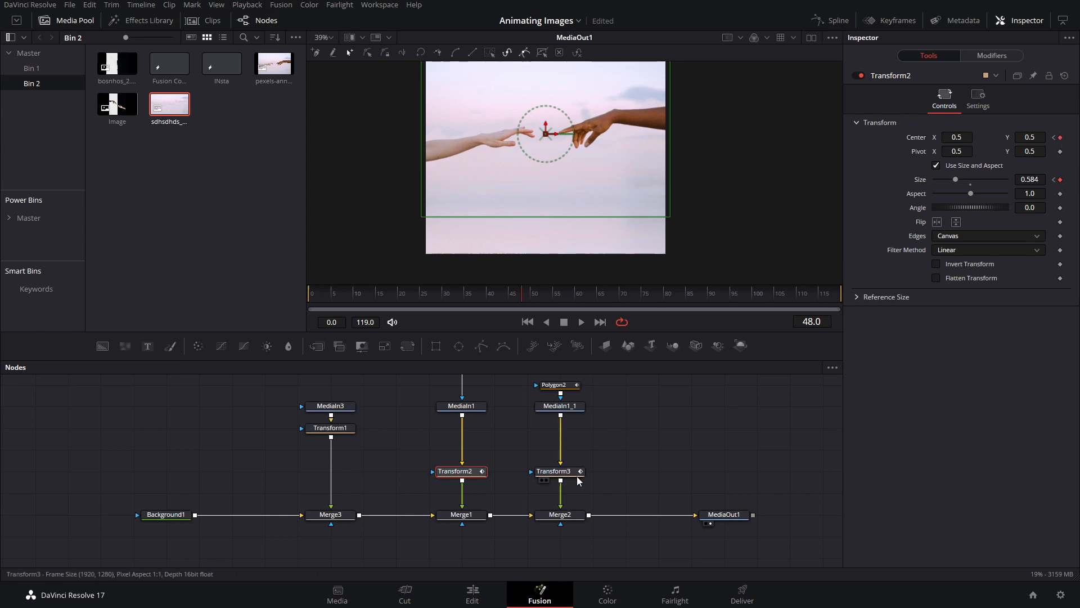
click(1060, 138)
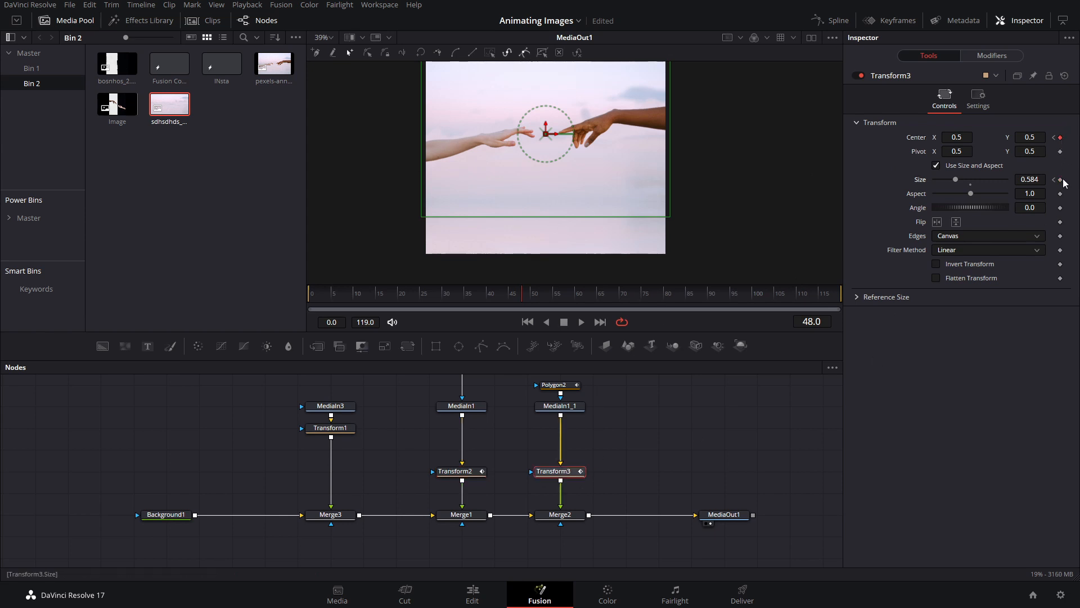
scroll(535, 111, up, 2)
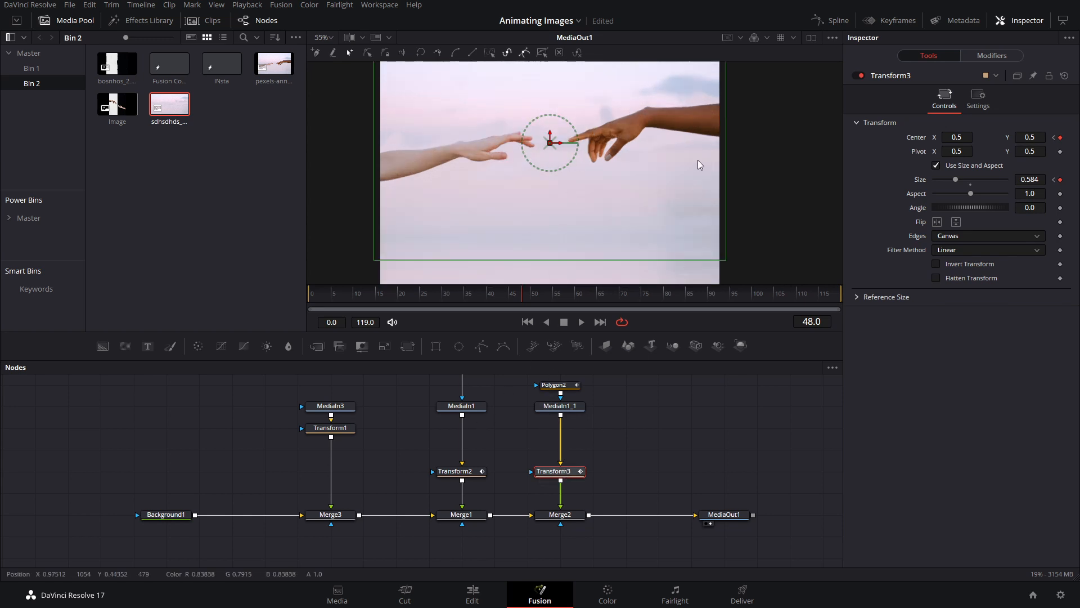
drag(558, 145, 549, 145)
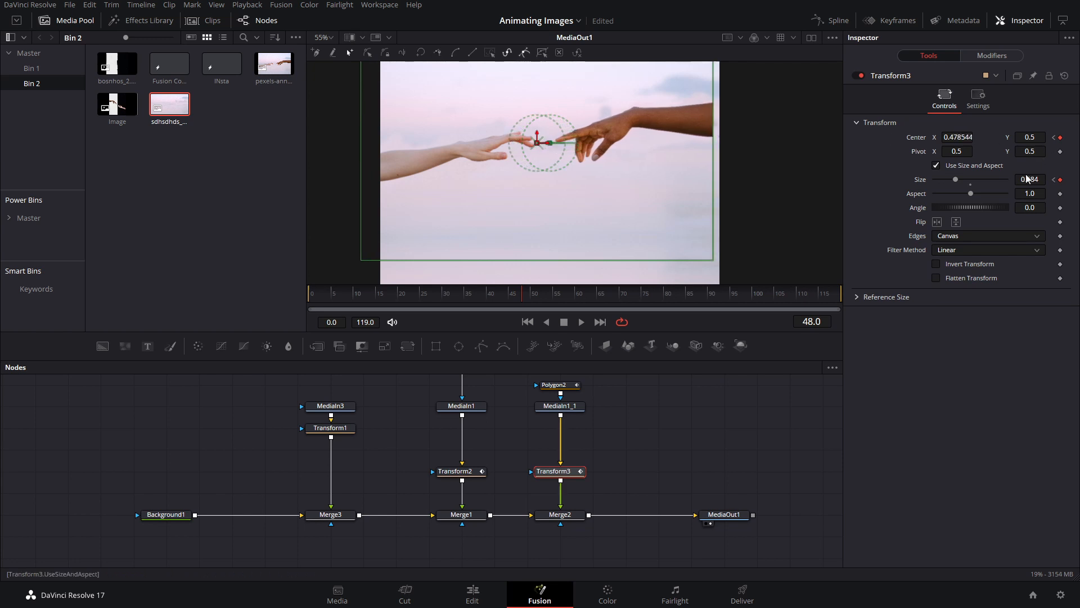
drag(1029, 179, 1042, 180)
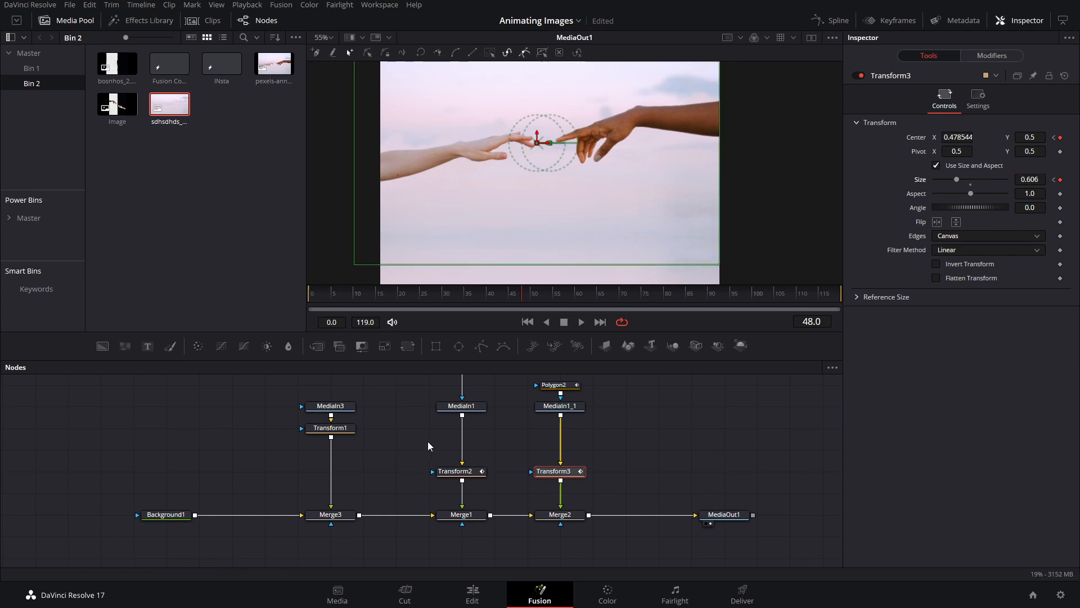
At frame 48, keyframe Transform2 with Center X 0.527052 and Size 0.624 to bring the lighter hand inward
click(459, 476)
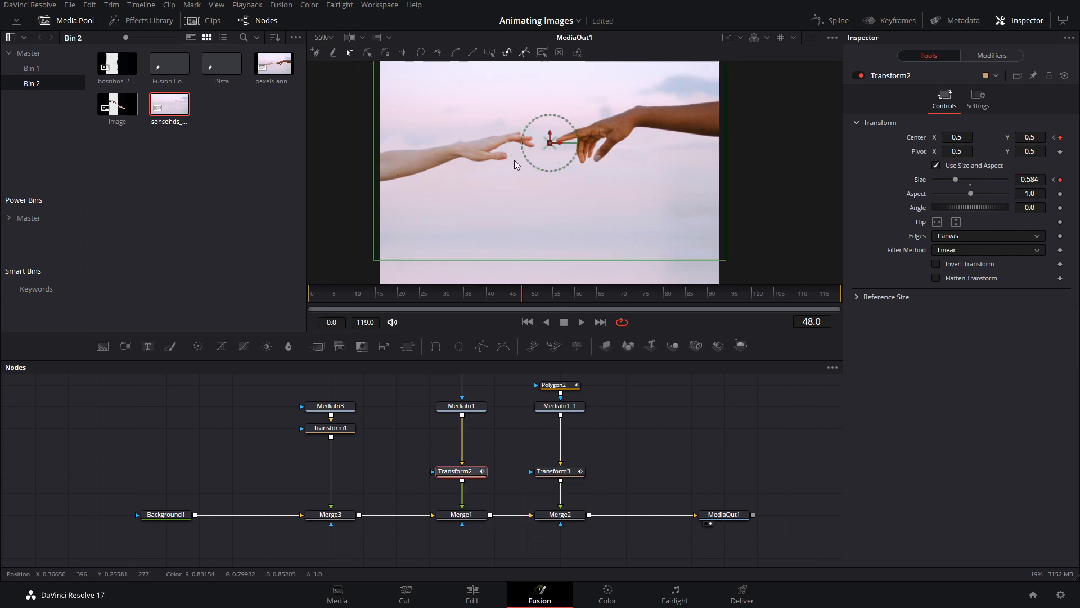
drag(558, 143, 575, 152)
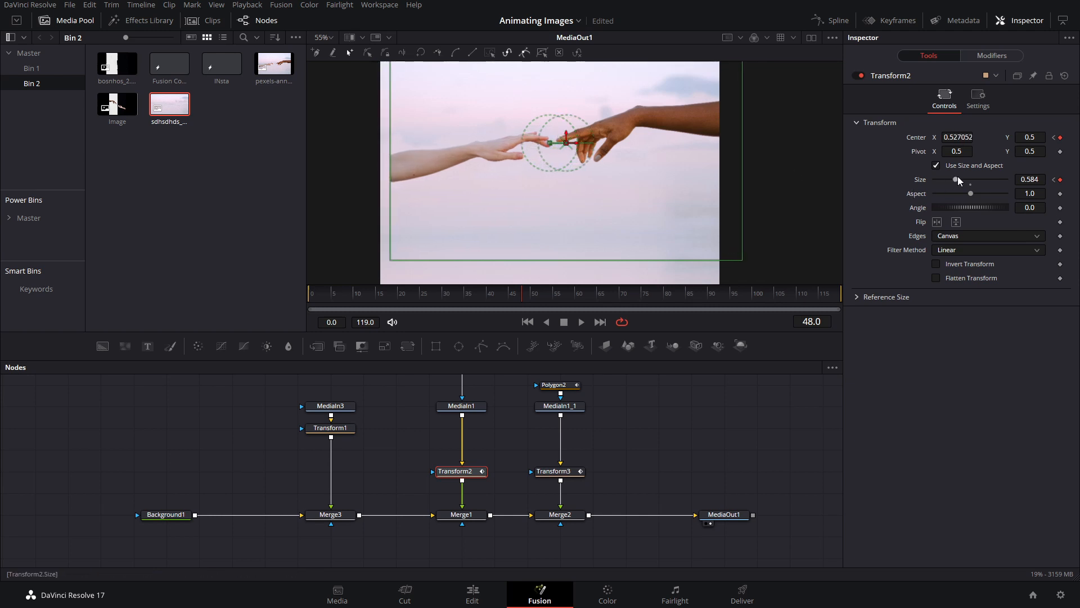
drag(1025, 178, 1048, 178)
click(737, 440)
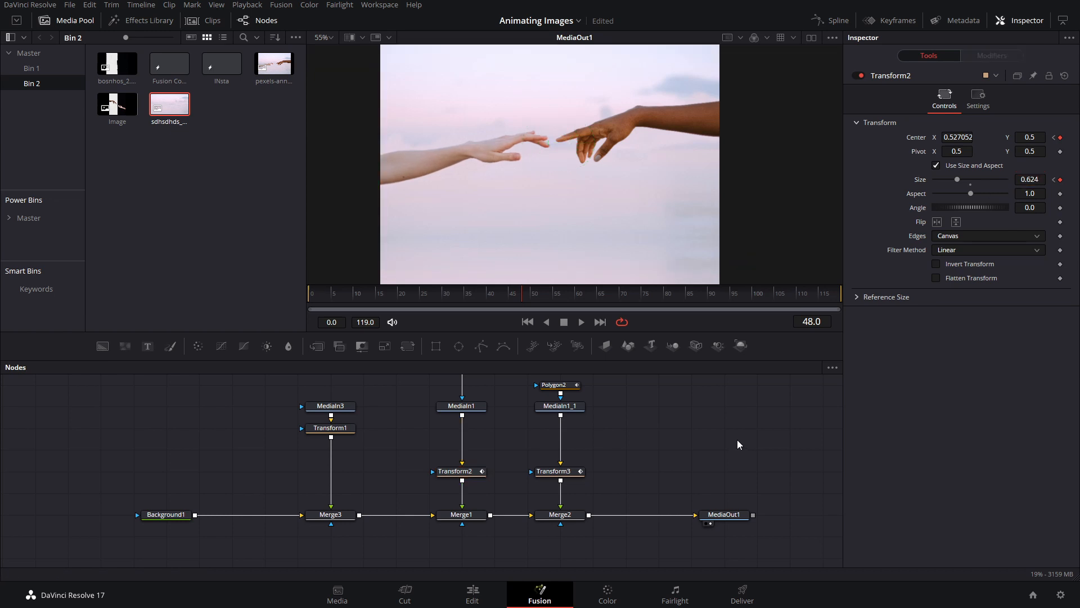
scroll(624, 129, down, 2)
scroll(610, 146, up, 4)
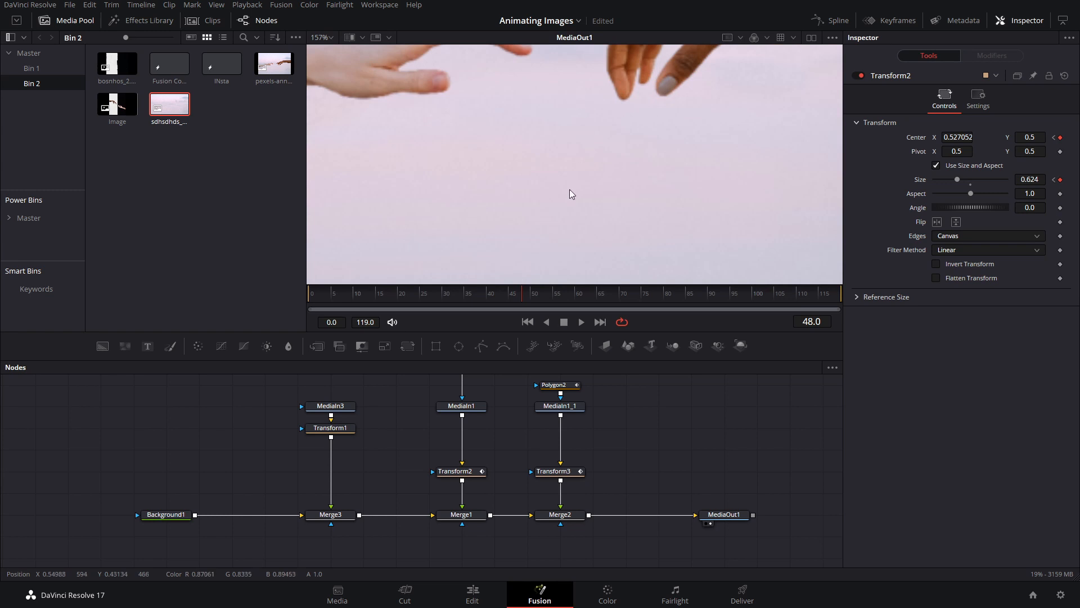
At frame 0, set Center X to 0.478 on Transform2 and 0.534 on Transform3, and shrink both hands, with Transform3's Size at 0.536
scroll(551, 189, down, 2)
click(311, 297)
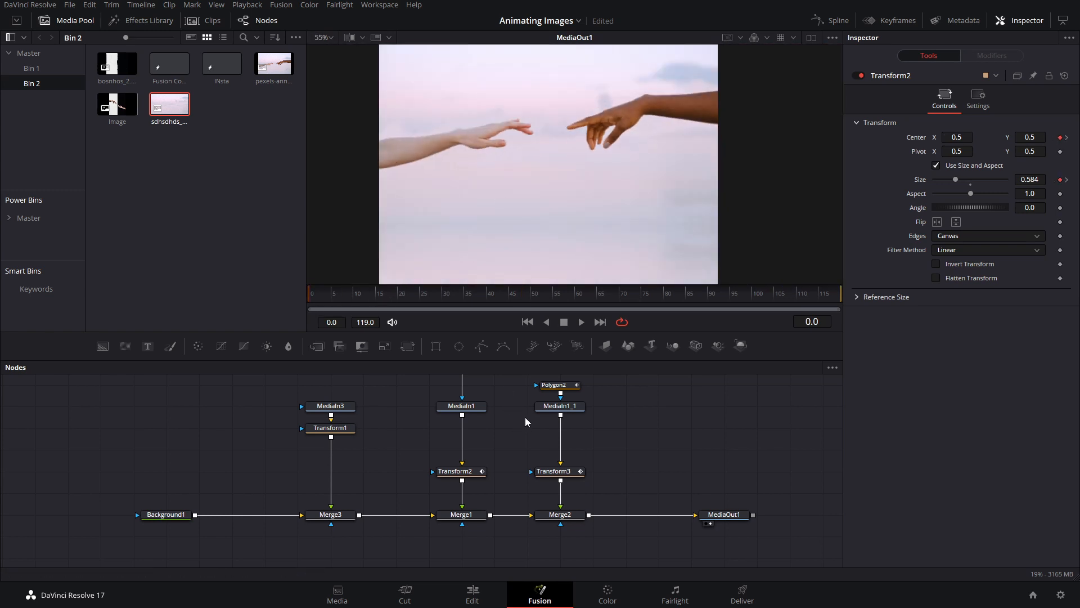
click(478, 473)
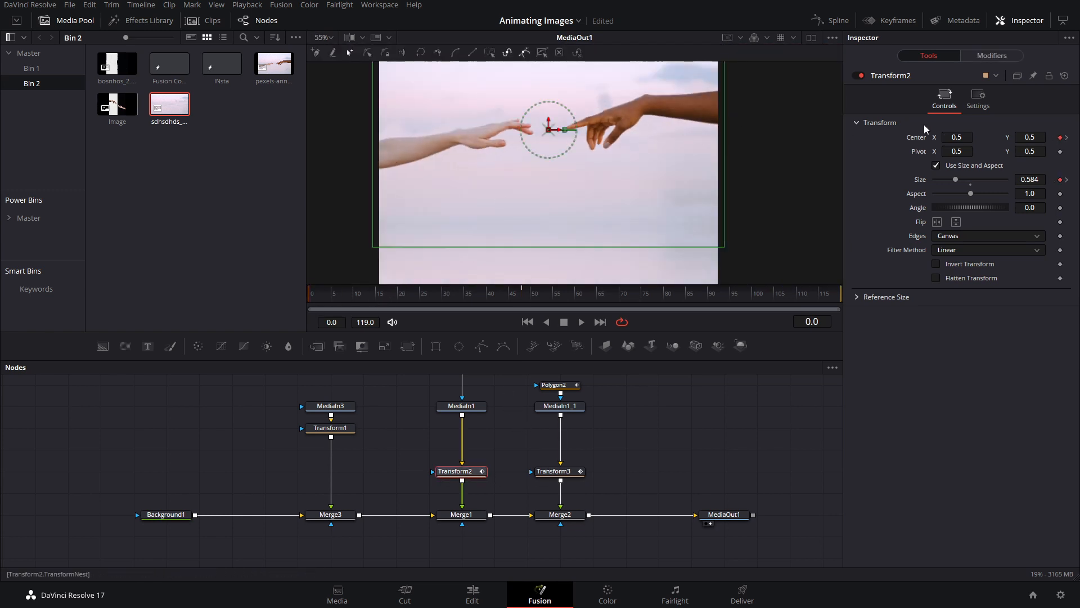
drag(956, 138, 939, 138)
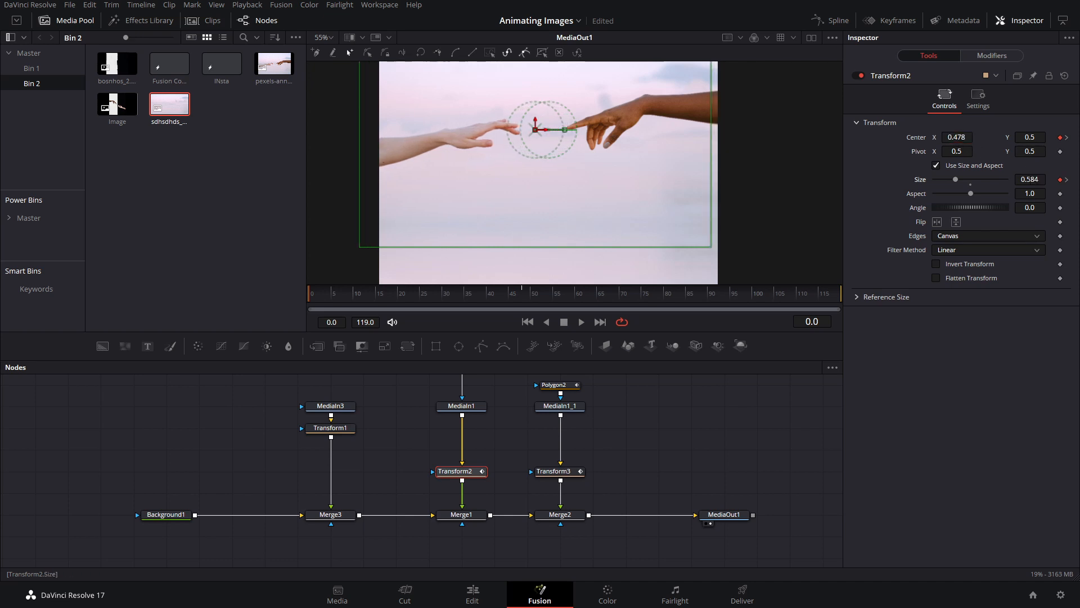
drag(1030, 179, 1015, 179)
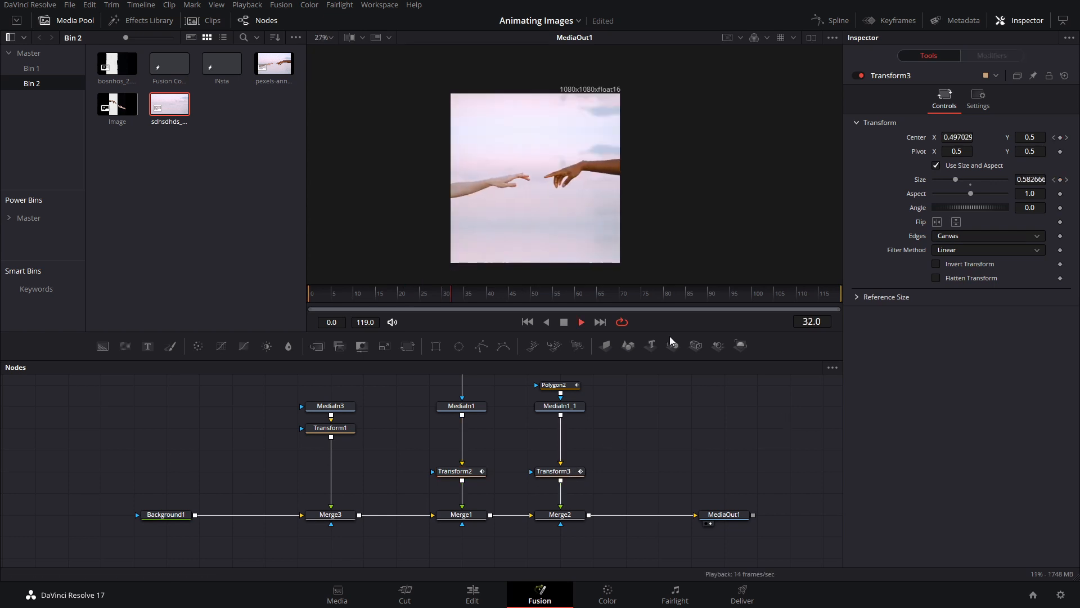
key(space)
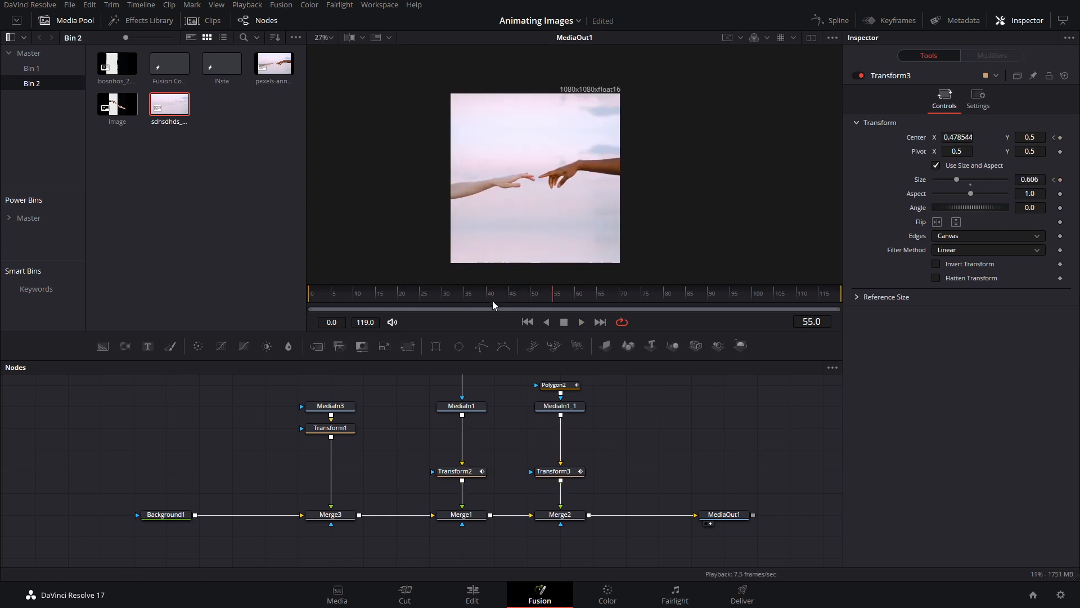
Show the Center and Size curves of Transform2 and Transform3 in the Spline editor and smooth all their keyframes
click(480, 295)
click(529, 304)
drag(617, 461, 436, 487)
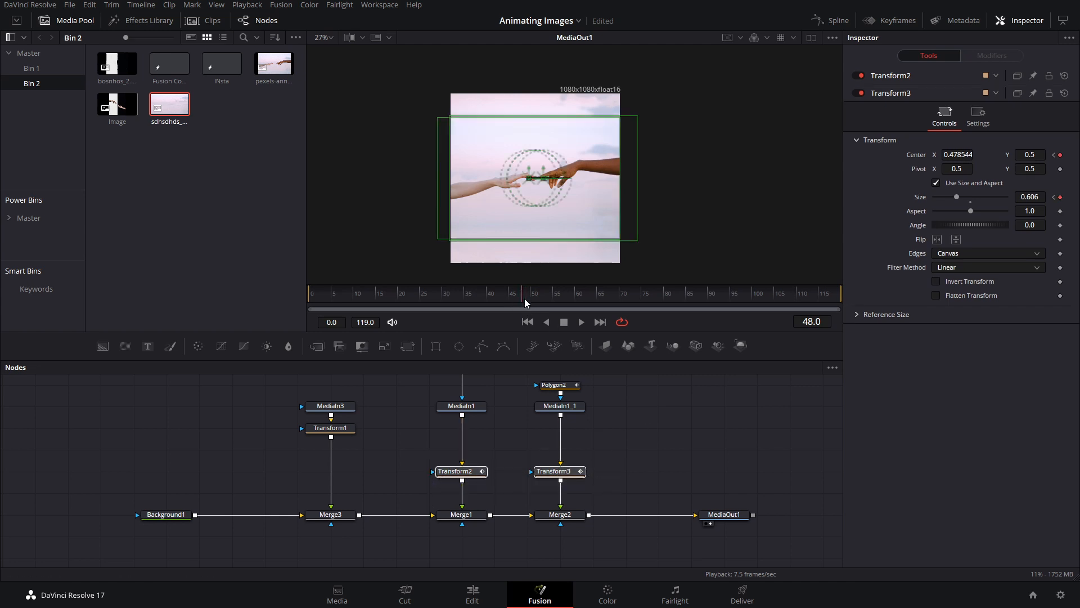
click(839, 22)
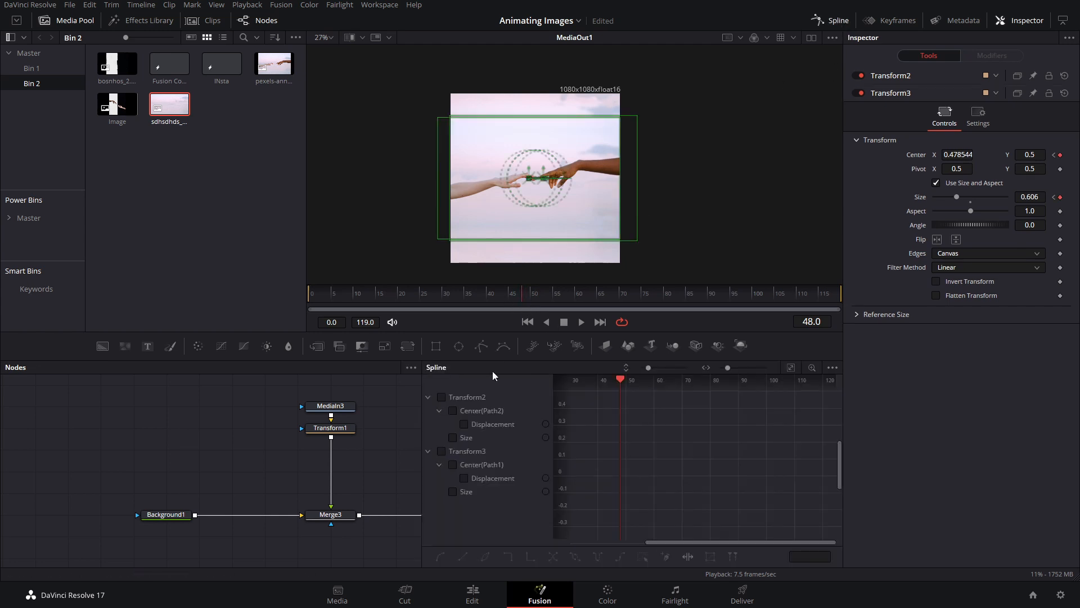
click(453, 450)
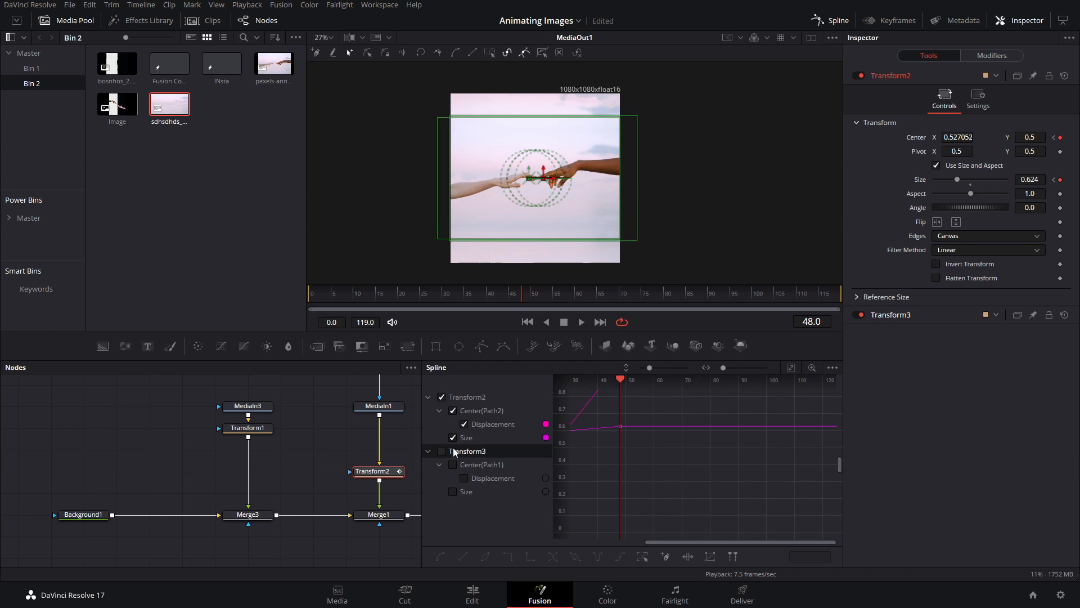
click(441, 397)
drag(730, 425, 785, 464)
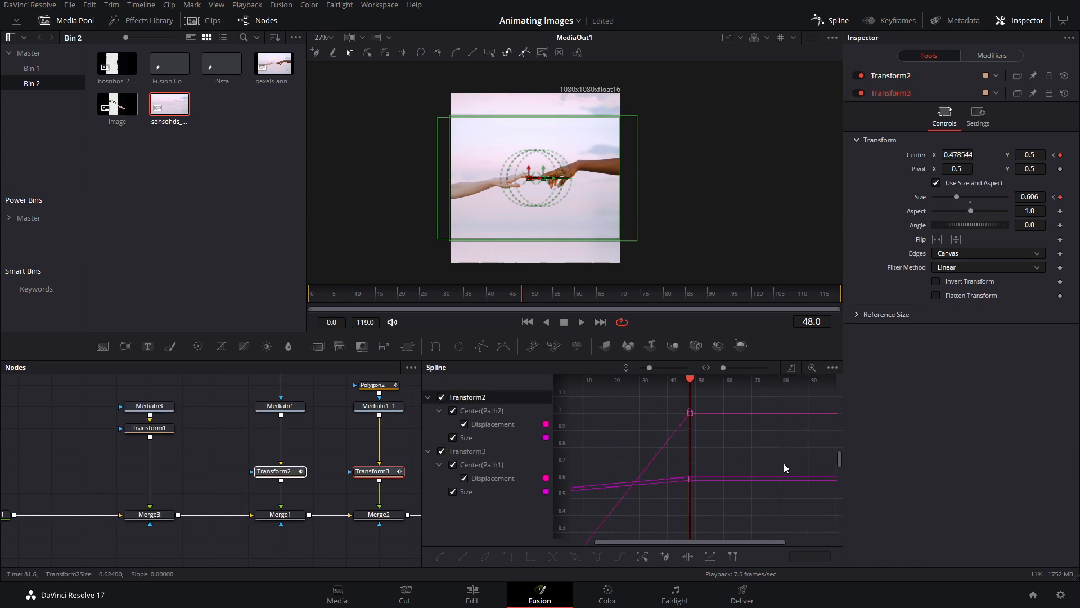
key(ctrl+a)
key(ctrl+f)
key(shift+s)
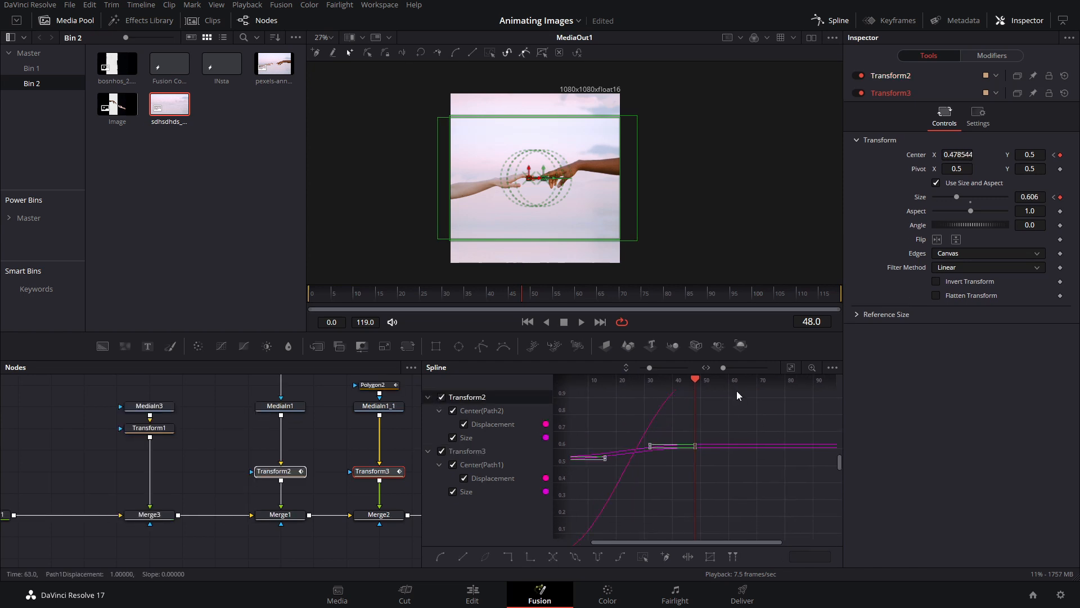
click(685, 446)
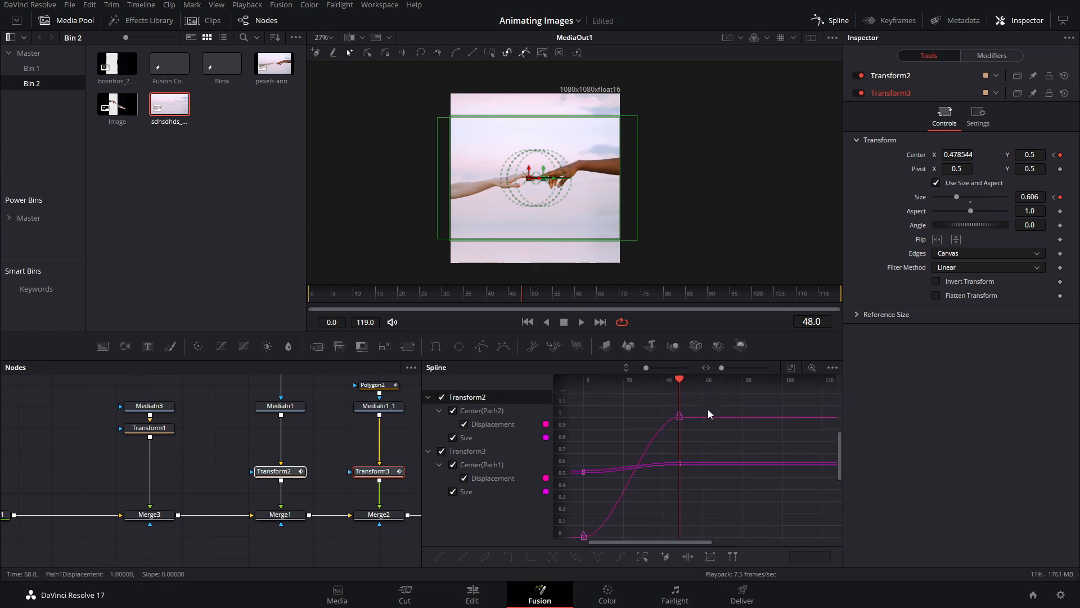
Duplicate the frame 48 Center and Size keyframes of both hand transforms at frame 58 to hold the pose
drag(683, 474, 674, 487)
drag(679, 418, 704, 432)
click(573, 296)
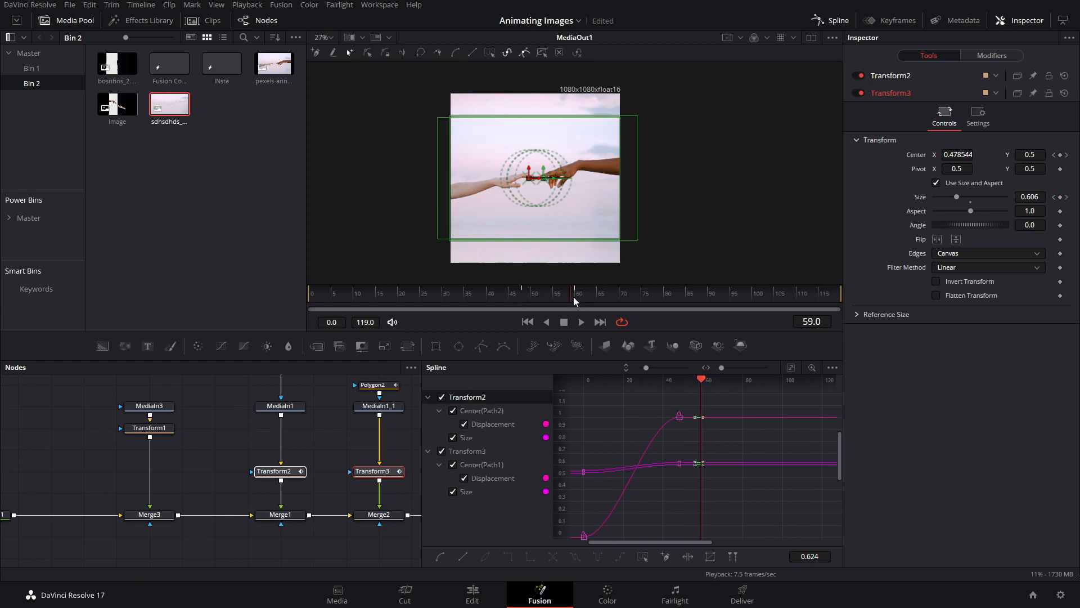
drag(572, 299, 569, 298)
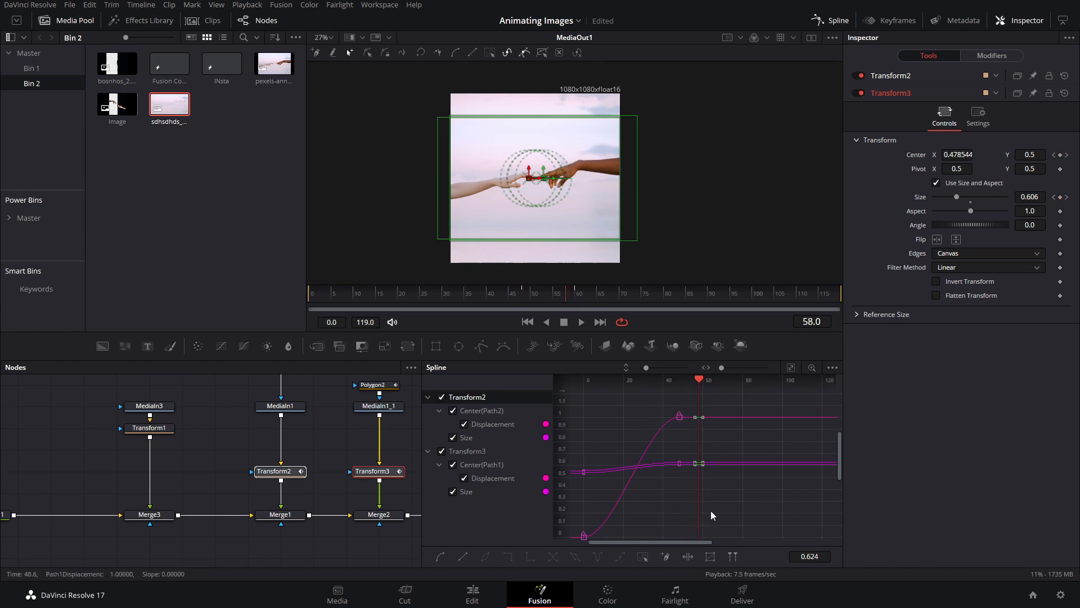
drag(723, 491, 687, 397)
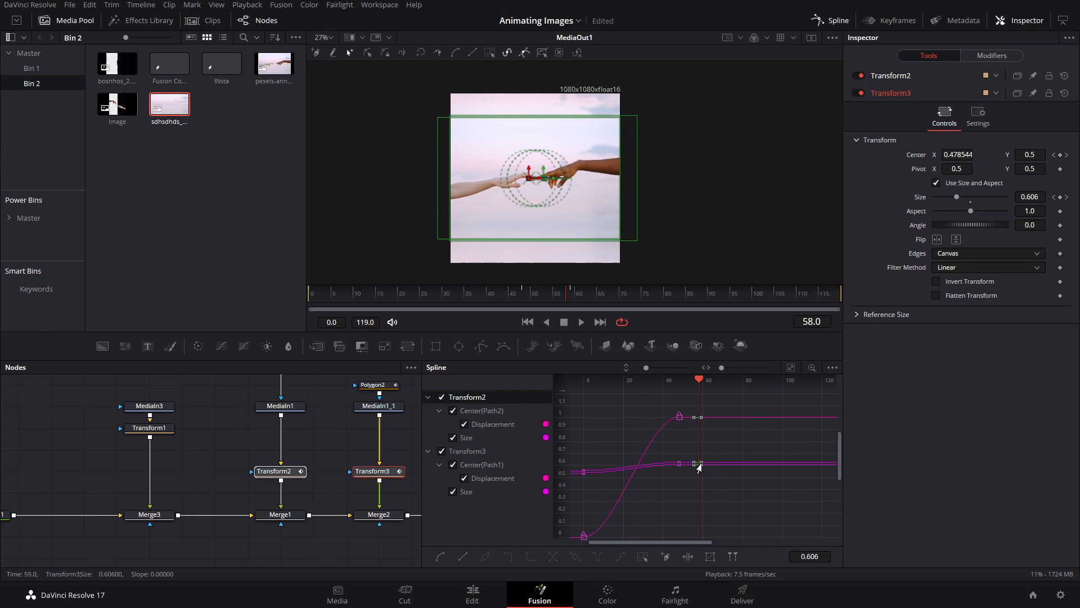
click(736, 484)
Set all Transform2 and Transform3 curves to repeat as Ping Pong and save the project
drag(737, 400, 558, 531)
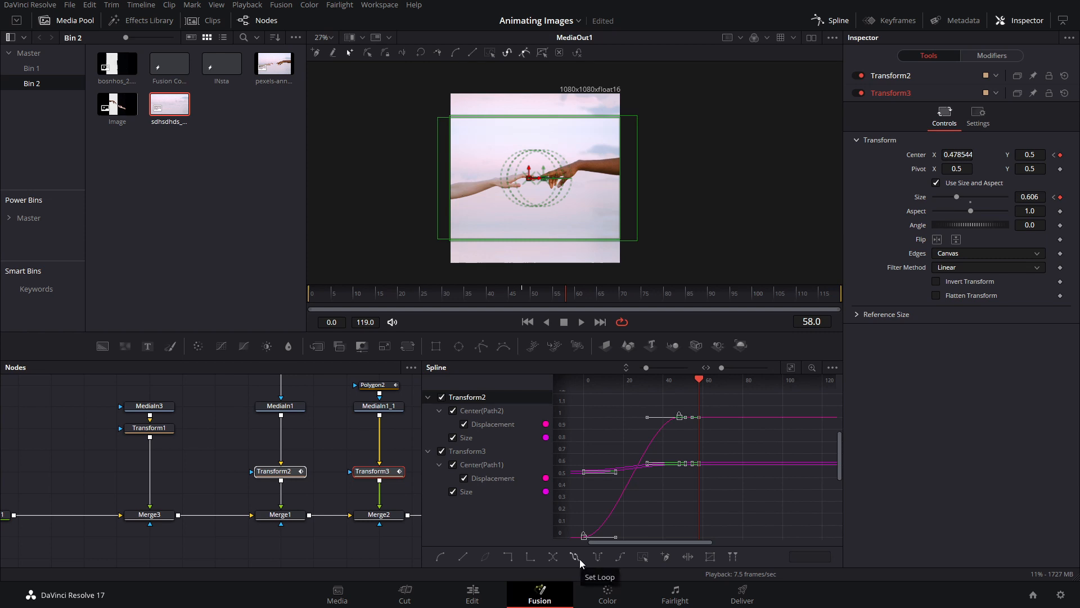
click(600, 558)
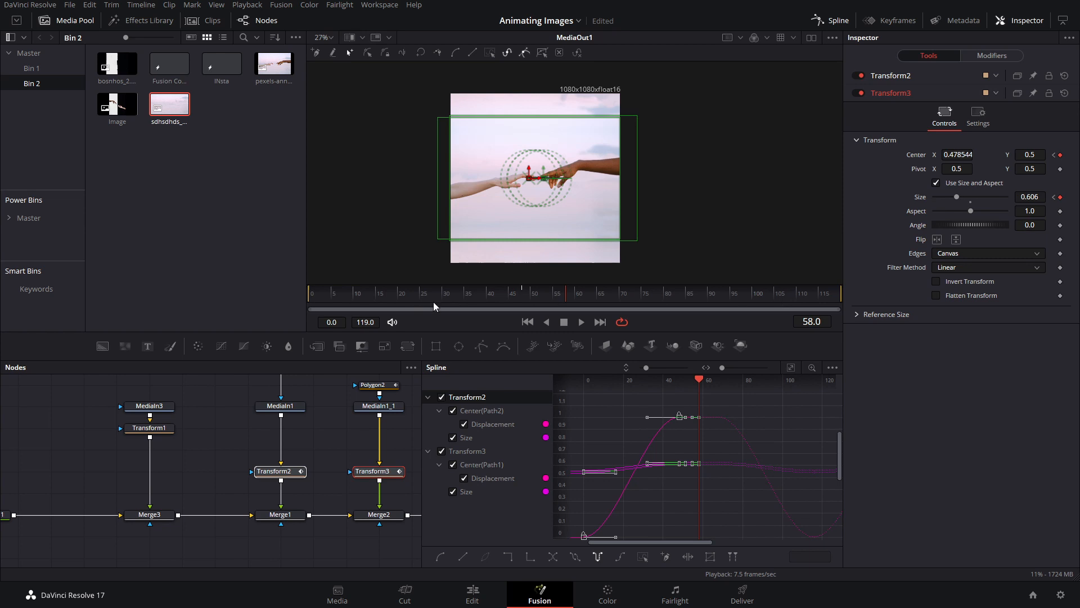
drag(433, 301, 548, 306)
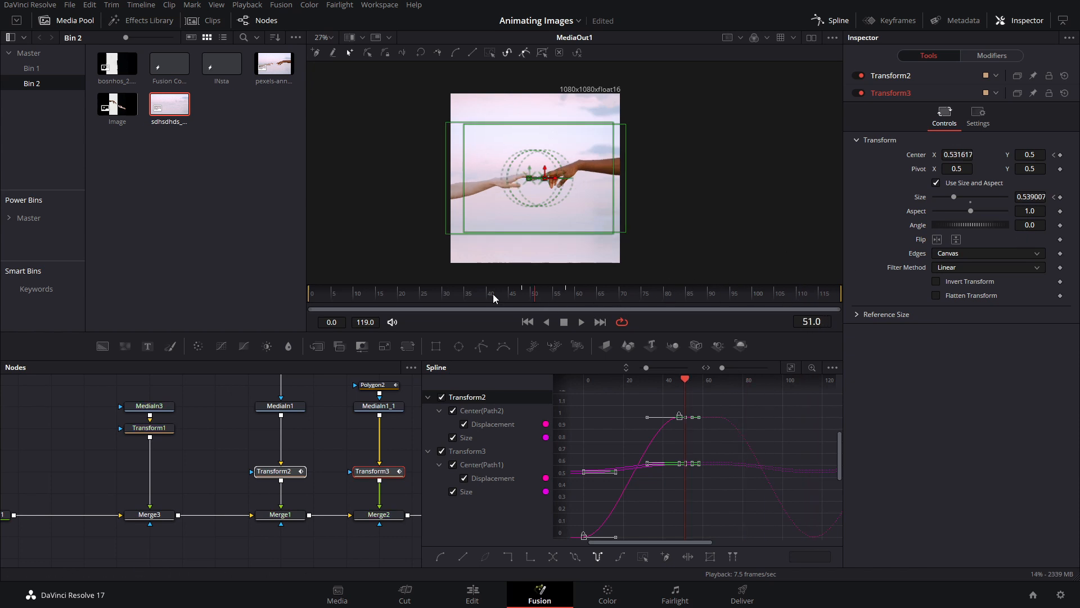
click(376, 294)
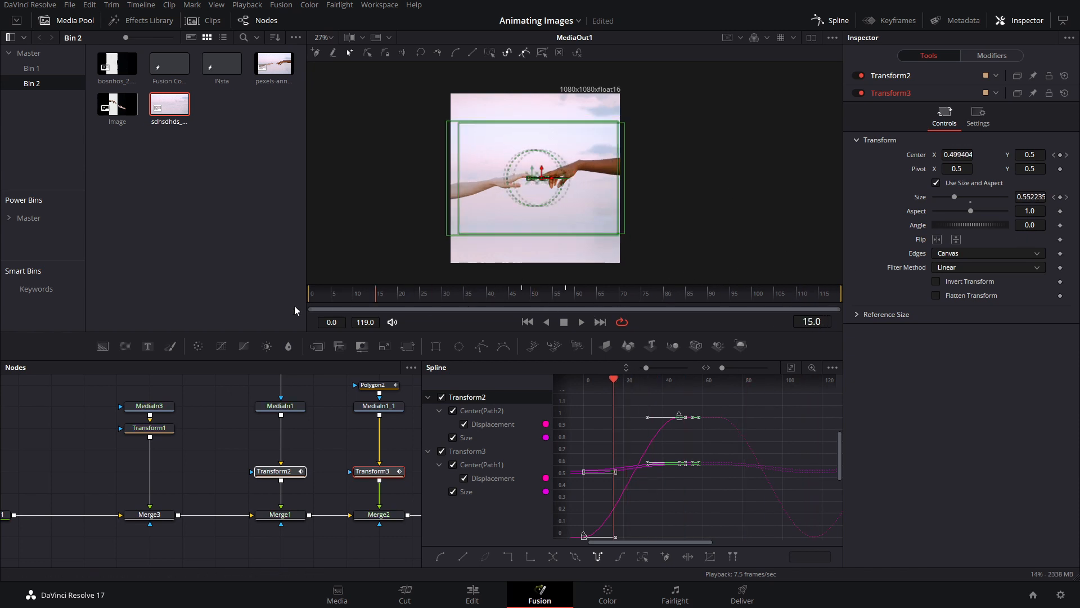
drag(295, 306, 290, 308)
click(342, 383)
key(ctrl+s)
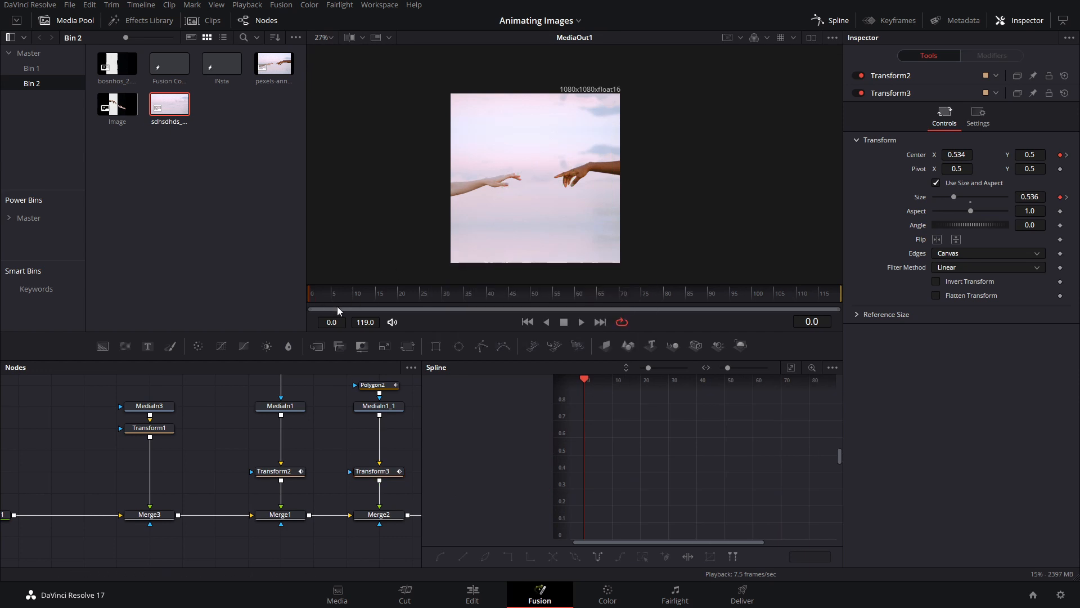
Enable Motion Blur on Transform2 and Transform3 with Quality 4 and Shutter Angle 80, and preview the hand movement up to frame 46
drag(220, 467, 402, 501)
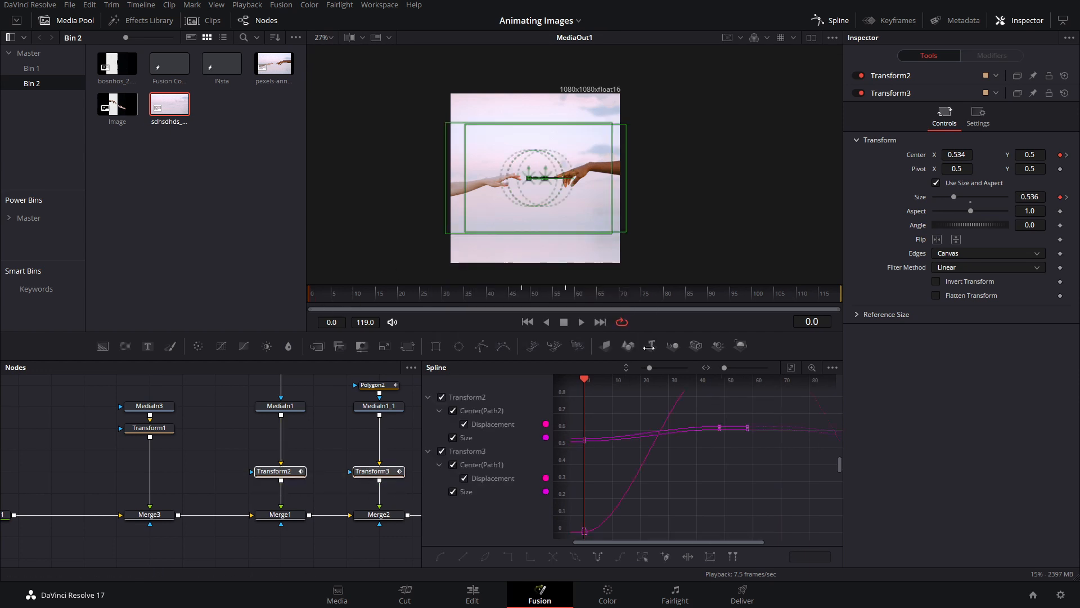
click(987, 113)
click(964, 257)
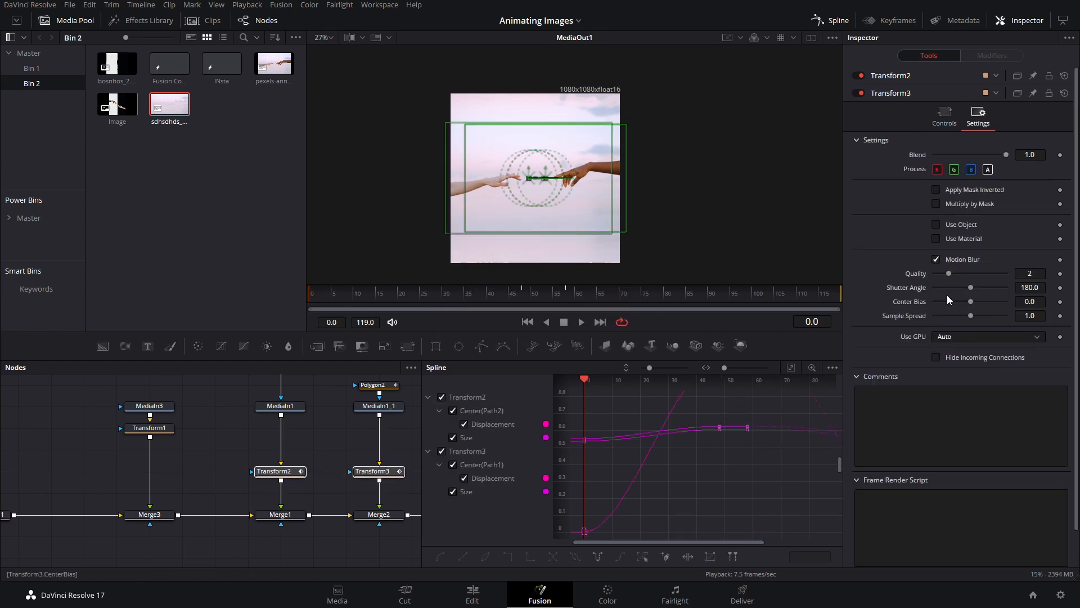
click(941, 287)
click(963, 274)
click(900, 76)
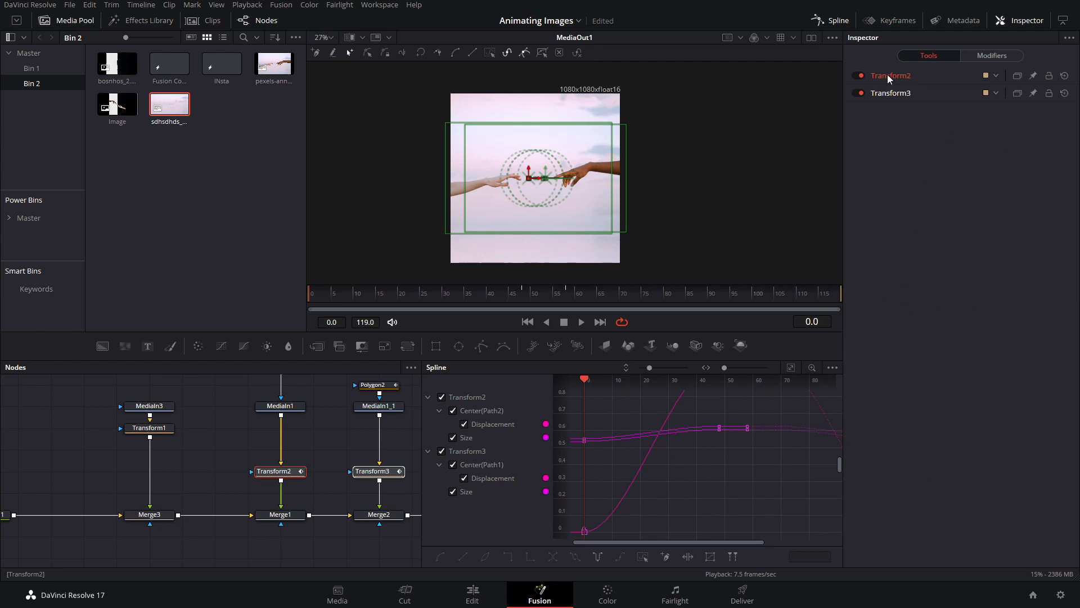
click(886, 76)
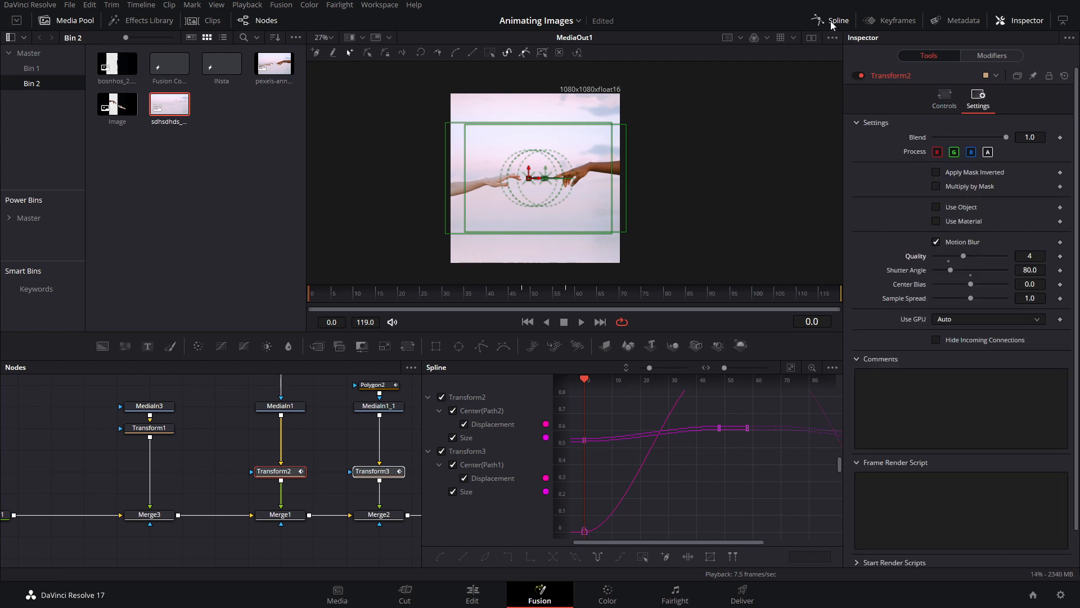
click(832, 21)
click(656, 477)
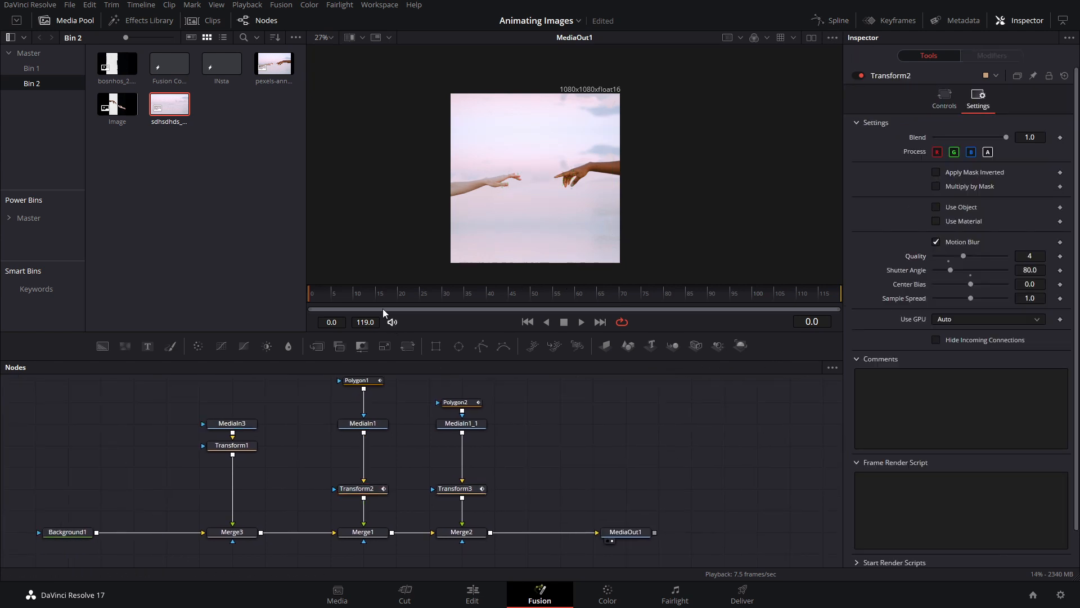
drag(389, 301, 513, 303)
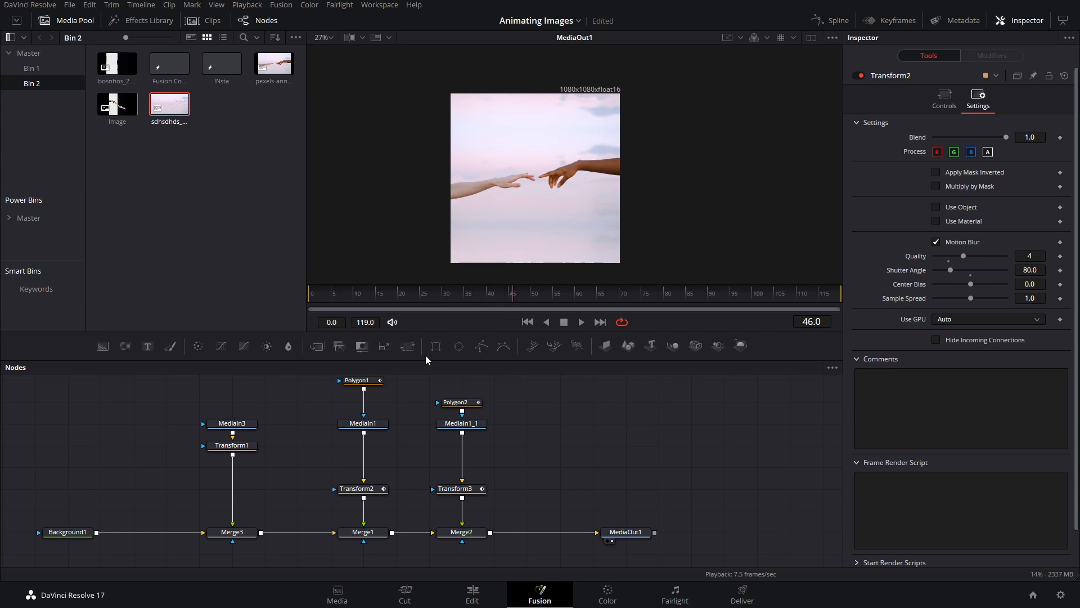
Add a Blur node after Transform1 on the sky background branch
click(252, 448)
drag(274, 454, 412, 458)
key(shift+space)
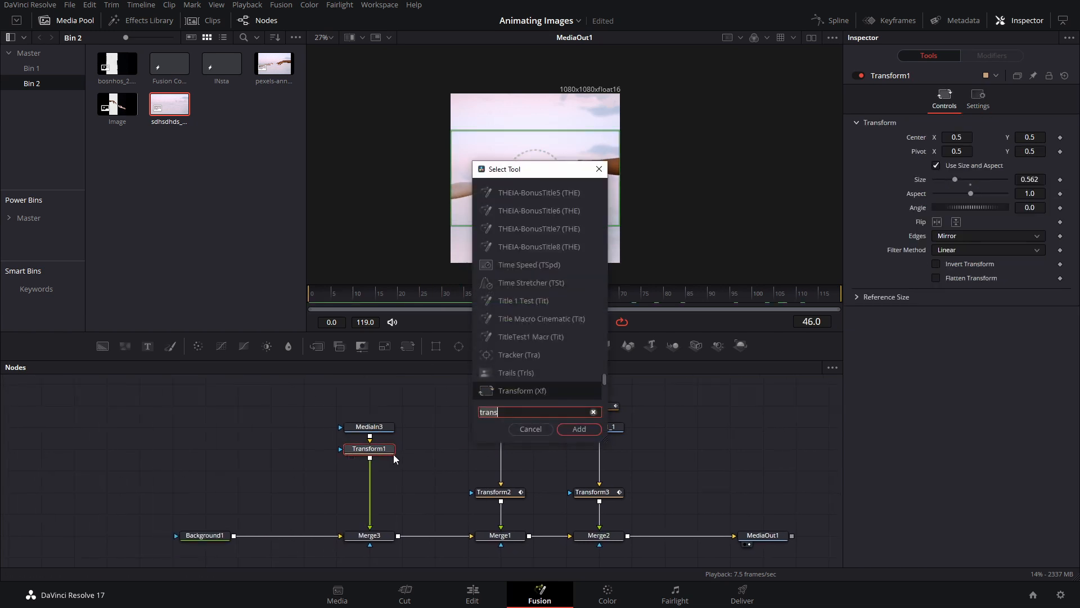
text(blur)
key(Return)
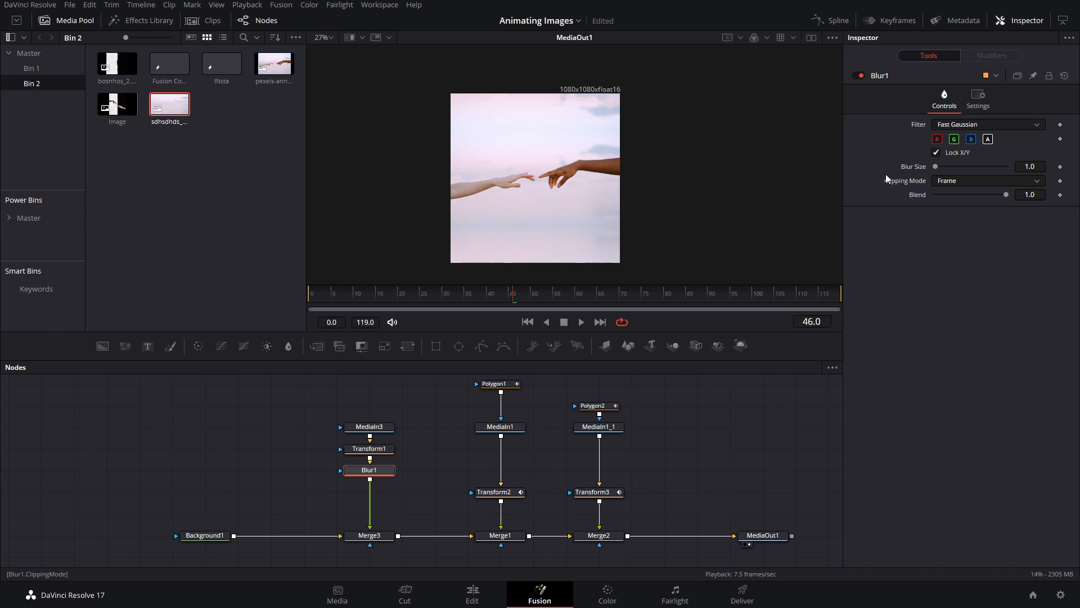
Keyframe the sky's Blur Size at 0 on frame 0 and at 19.2 on frames 48 and 58
drag(316, 295, 280, 294)
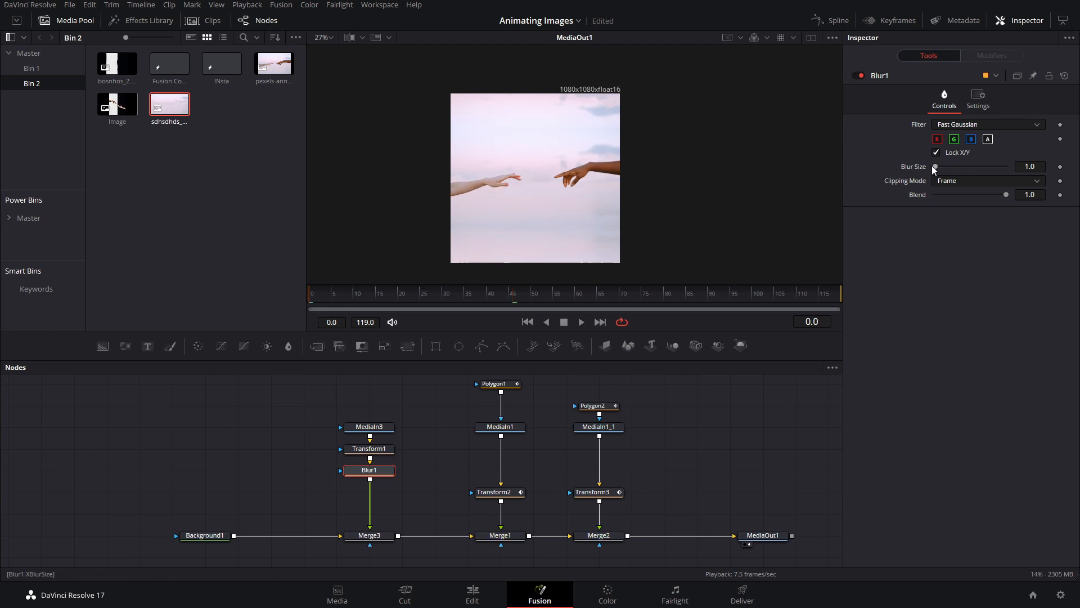
drag(943, 166, 921, 181)
click(528, 298)
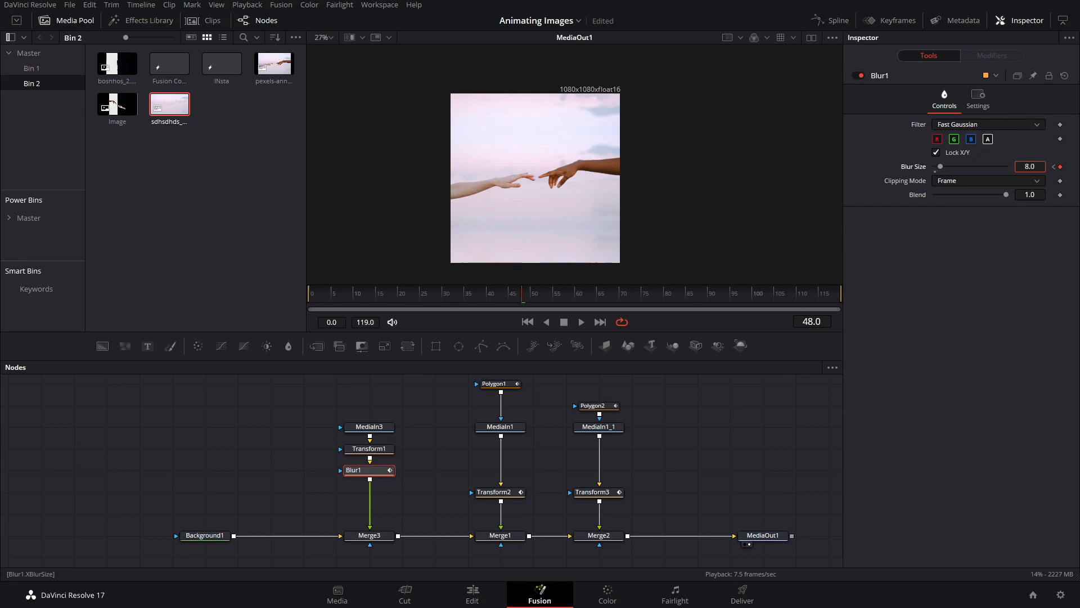
drag(1023, 166, 1060, 167)
click(568, 299)
click(1060, 167)
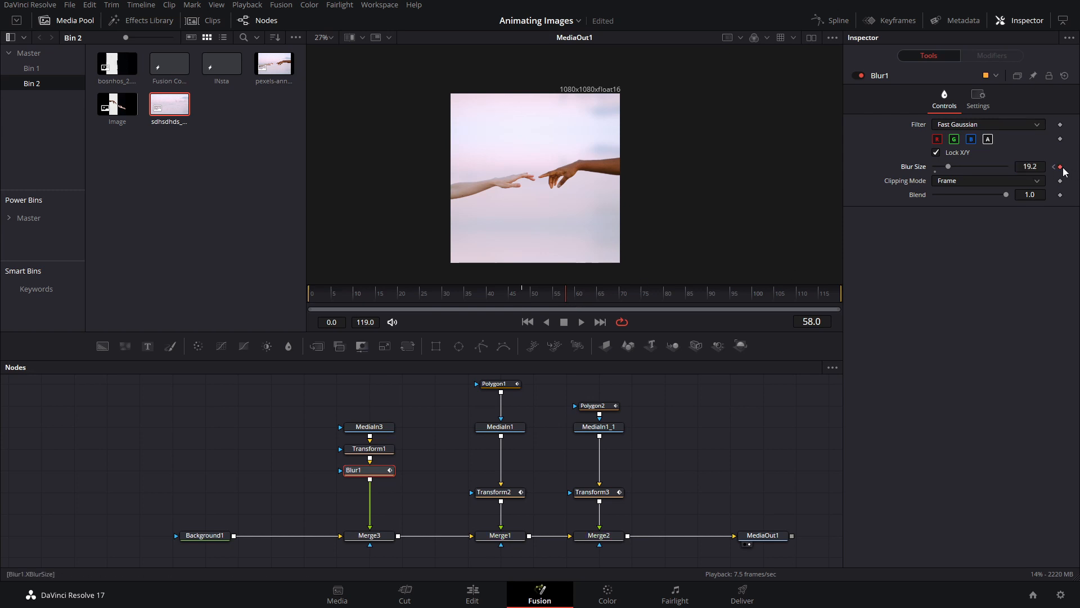
Smooth the Blur Size curve, set it to repeat as Ping Pong, and save the project
click(818, 22)
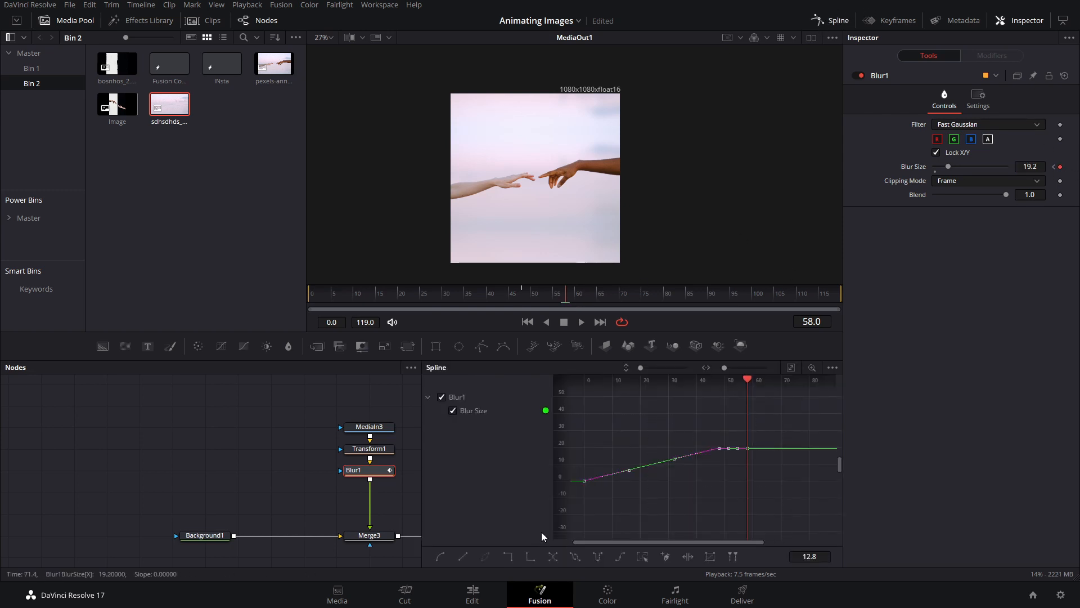
key(f)
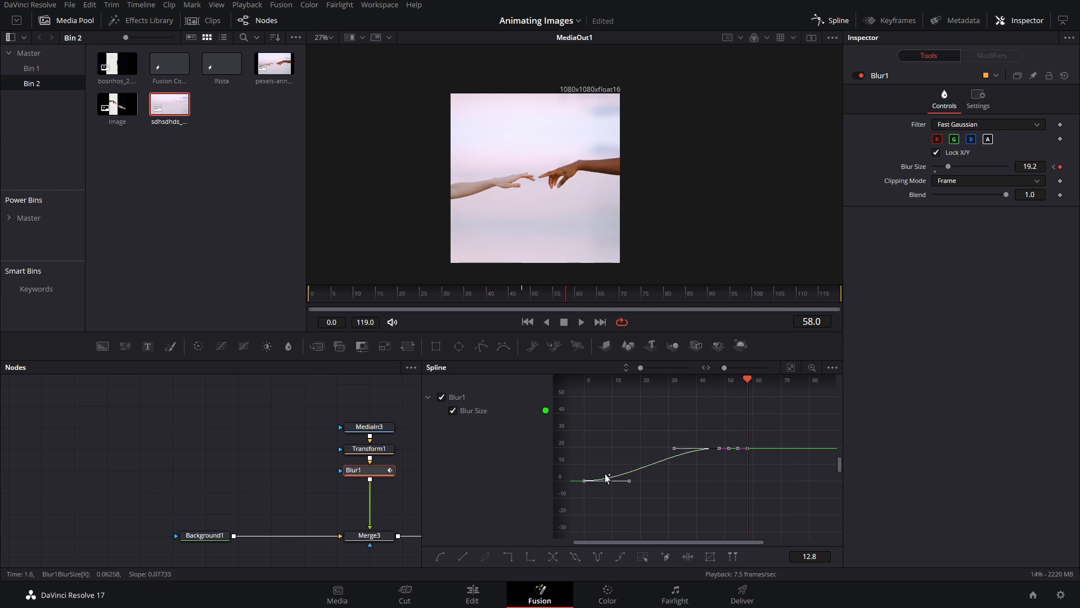
click(597, 556)
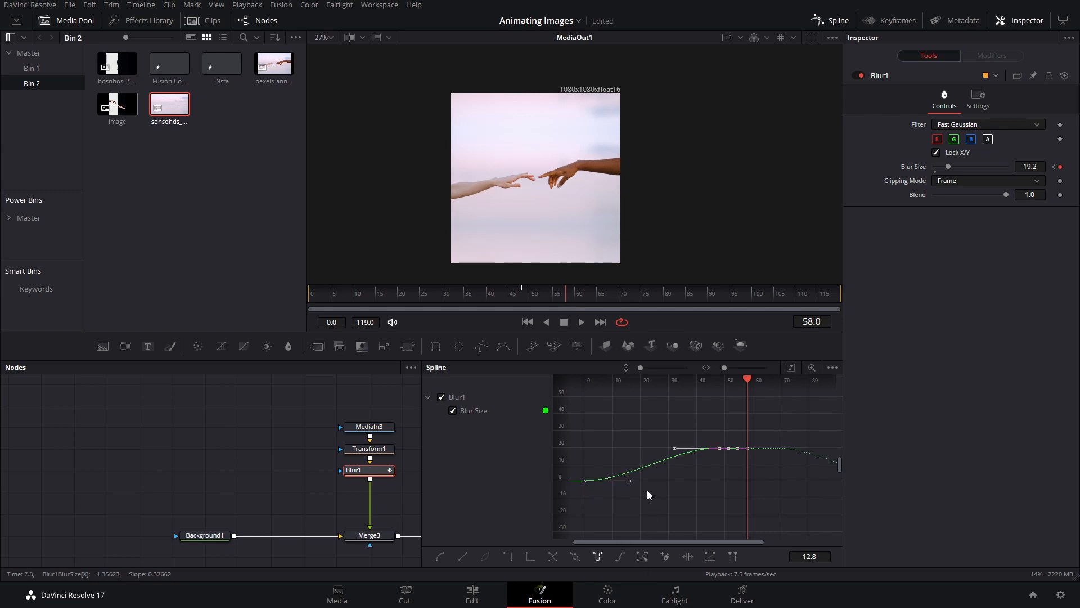
click(832, 20)
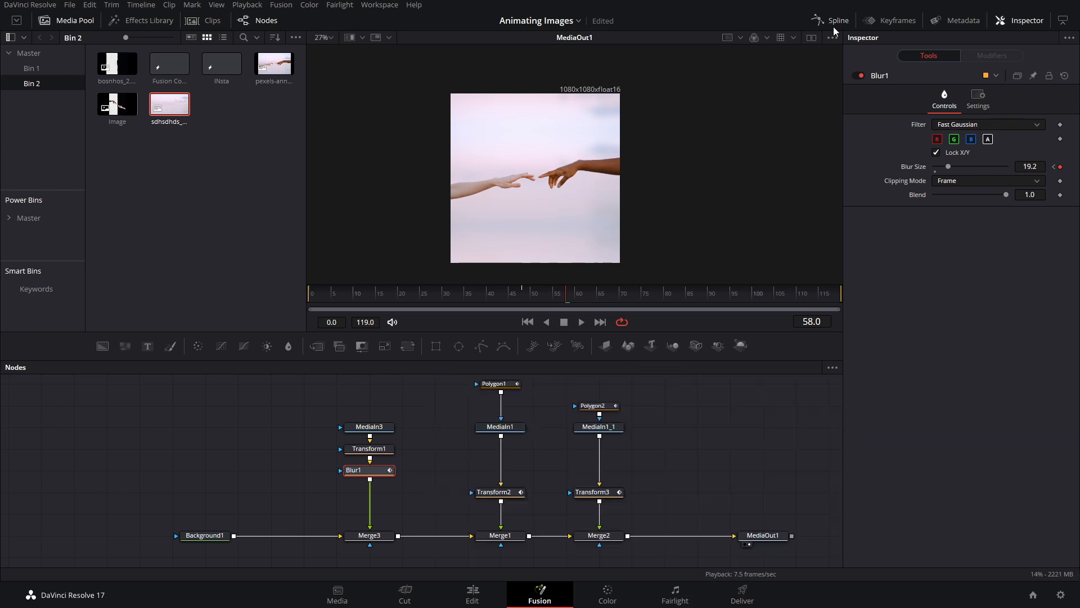
key(ctrl+s)
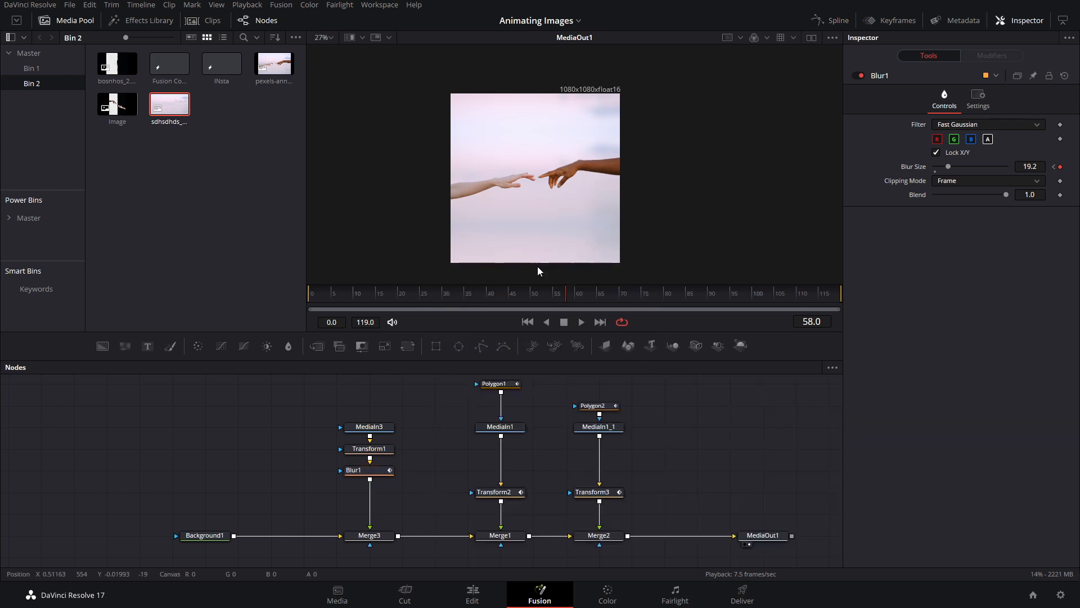
Play back the composition from frame 0 and examine the hand movement together with the sky's progressive blur
drag(545, 291, 310, 328)
key(space)
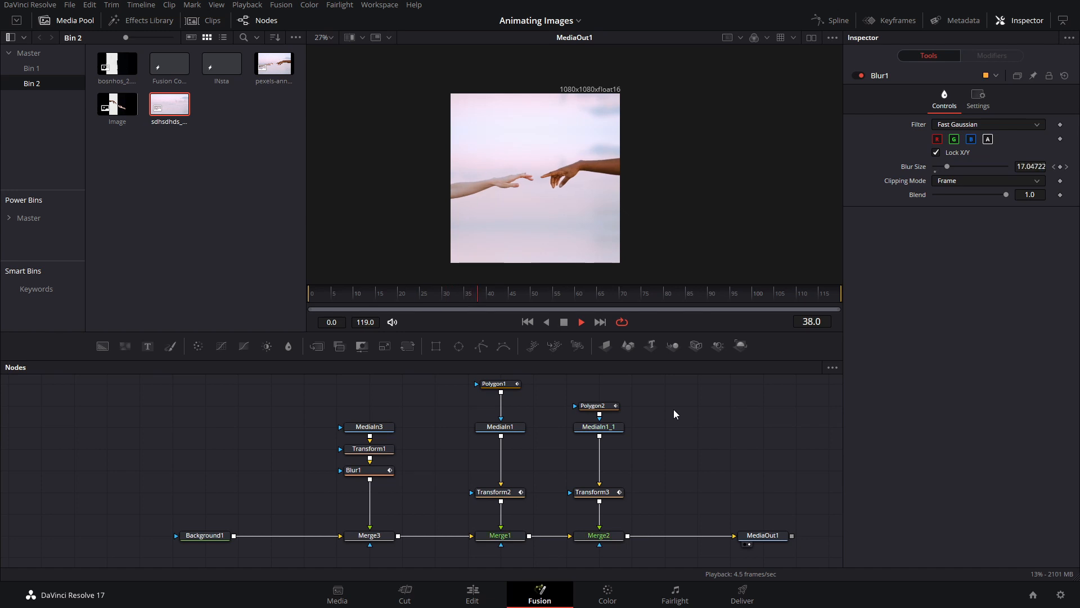
key(space)
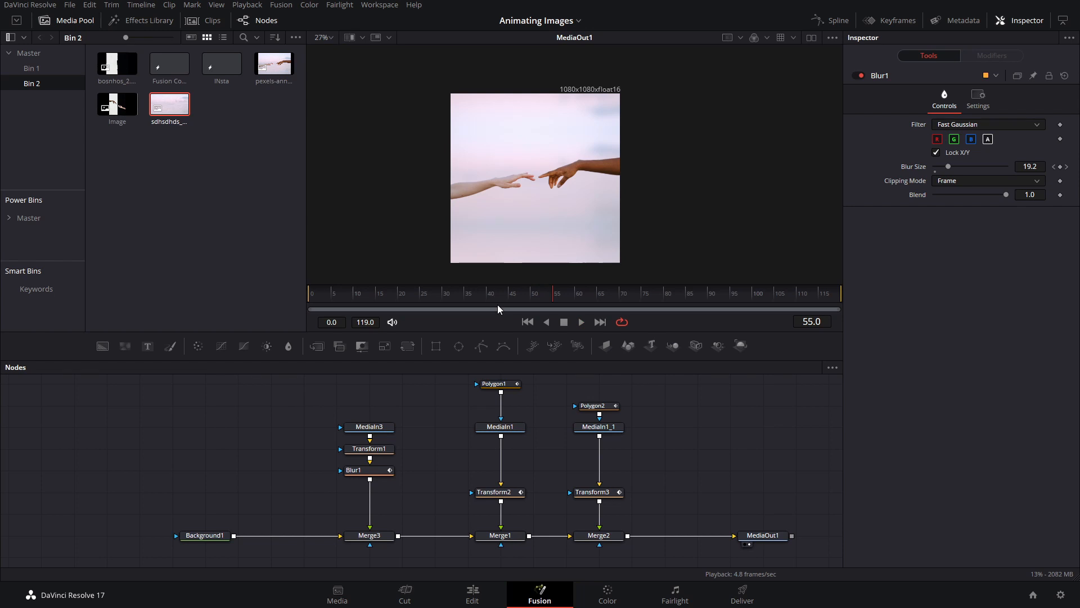
click(490, 299)
key(space)
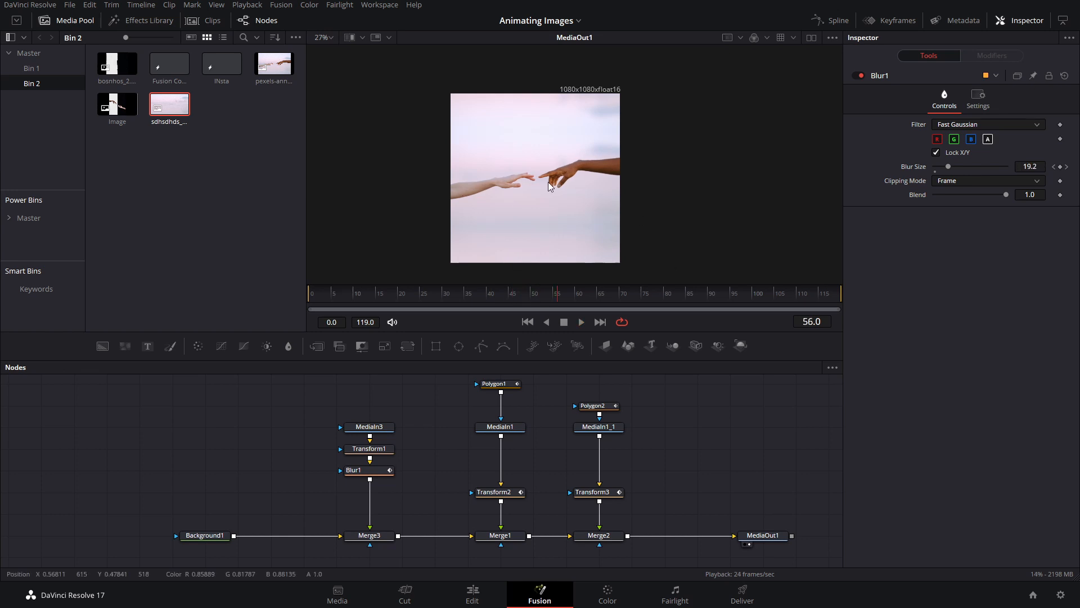
key(space)
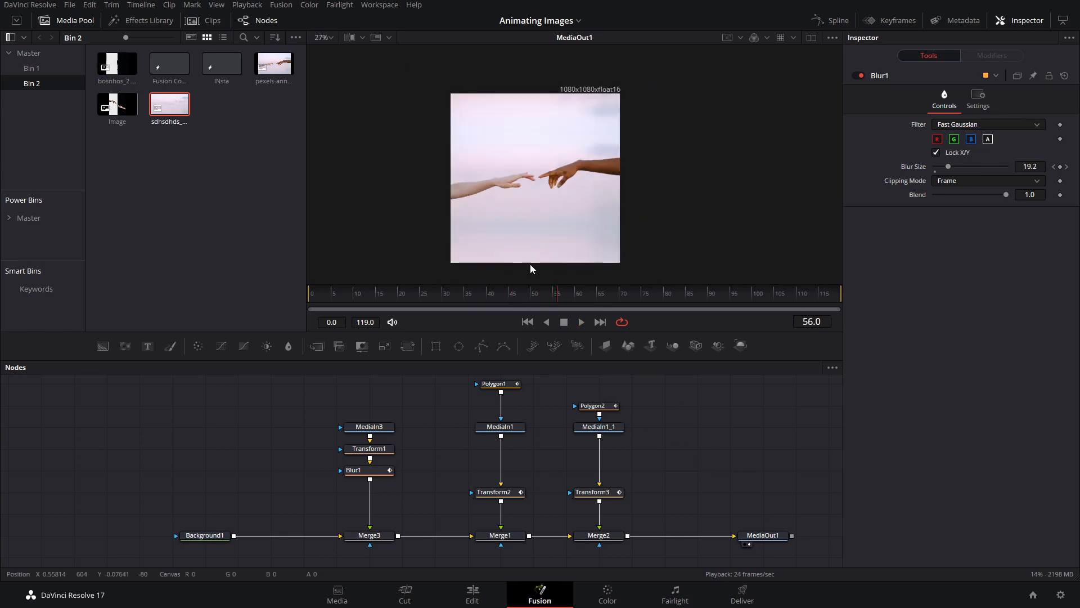
drag(530, 265, 507, 229)
drag(566, 204, 603, 212)
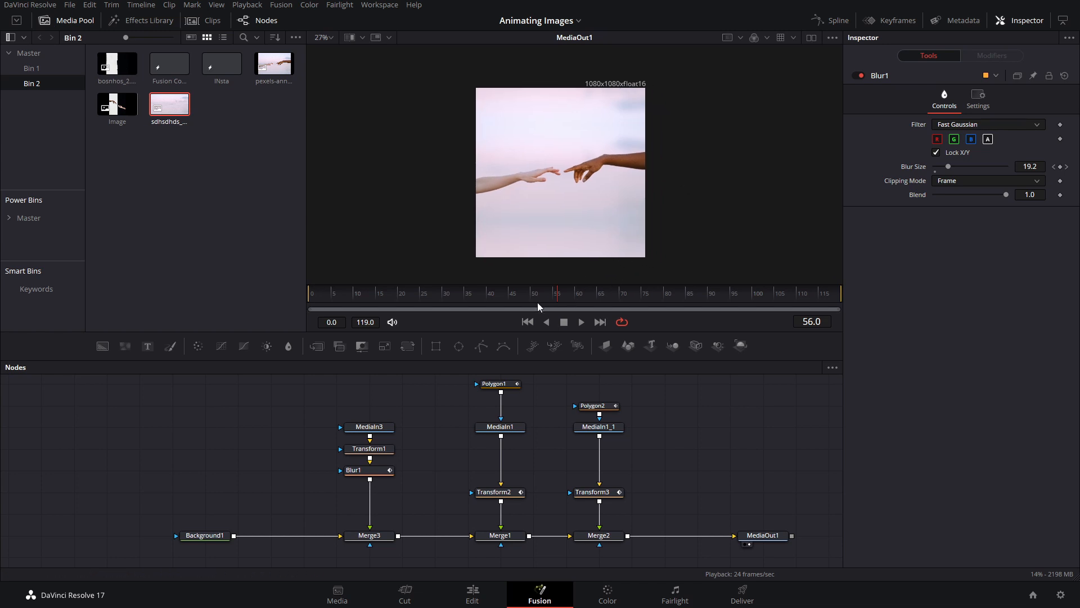
drag(564, 215, 558, 213)
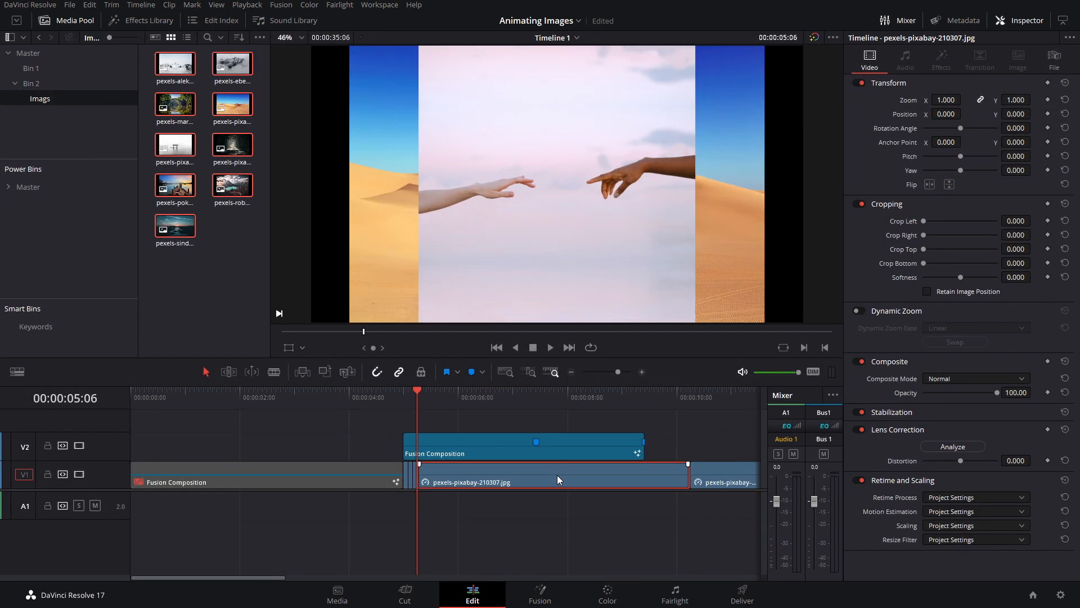
Trim the V1 images into very short consecutive slices beneath the Fusion Composition clip, up to its marker at 00:00:07:10
key(Right)
key(ctrl+shift+])
drag(409, 478, 499, 483)
click(535, 394)
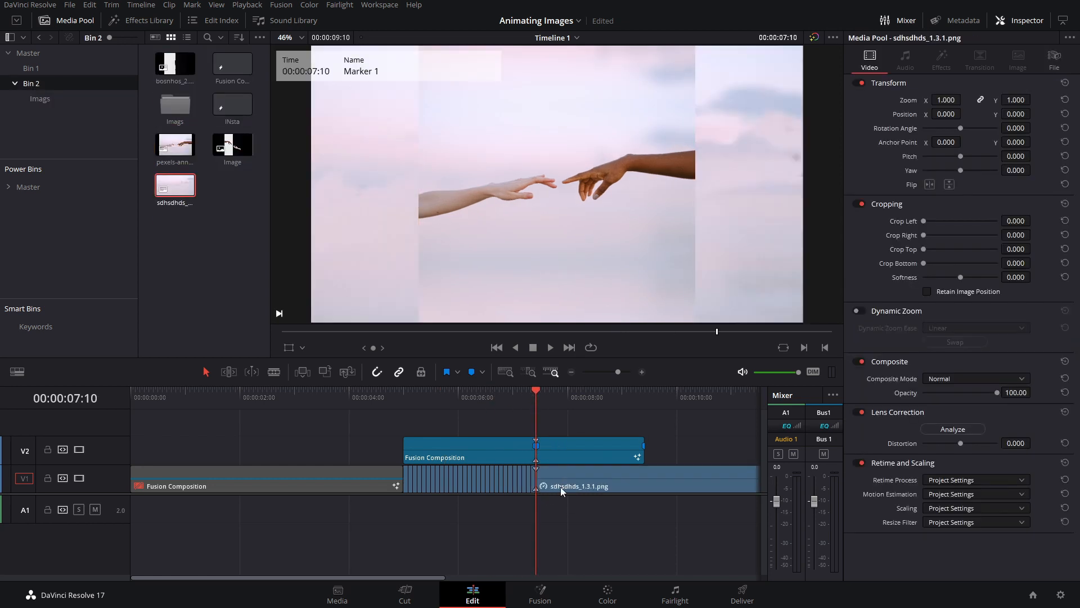
Cut the sdhsdhds_1.3.1.png clip to span 00:00:07:00 to the marker at 00:00:07:10 and delete the excess
click(560, 488)
key(Left)
key(Left)
key(Left)
key(Left)
key(Left)
key(Left)
key(Left)
key(Left)
key(Left)
key(Left)
key(b)
click(535, 469)
drag(557, 486, 538, 487)
click(568, 483)
key(Delete)
click(550, 395)
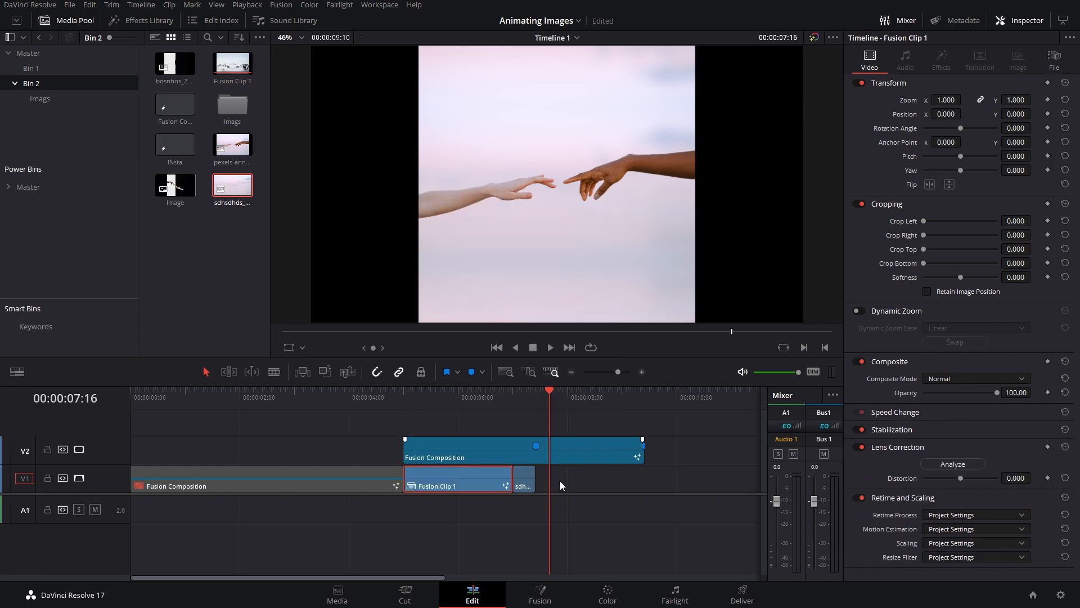
Play back the timeline and open the V2 Fusion Composition clip in the Fusion page
key(space)
right_click(501, 453)
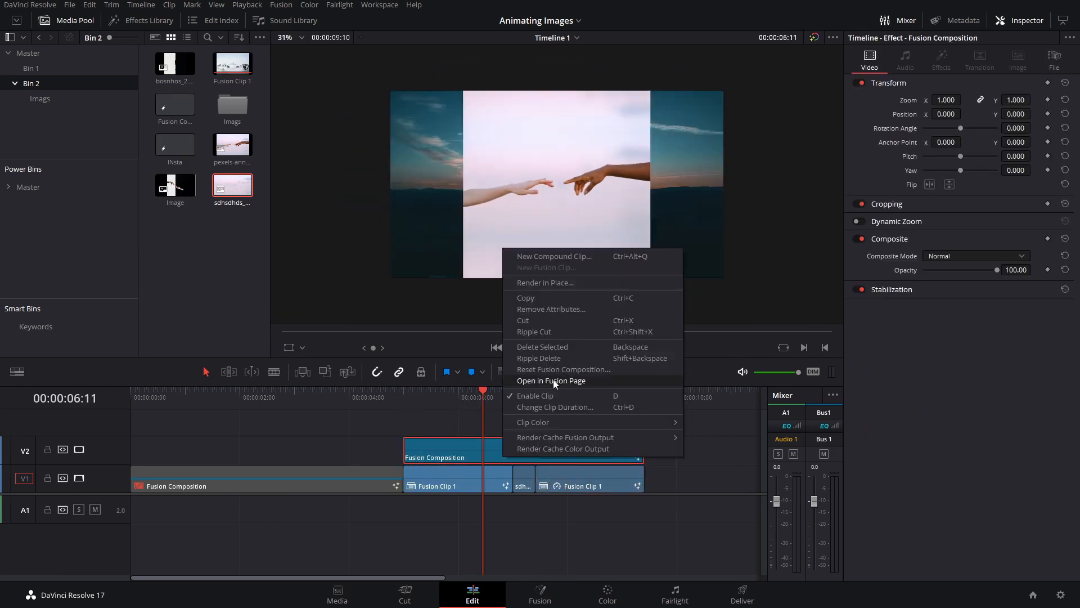
click(549, 381)
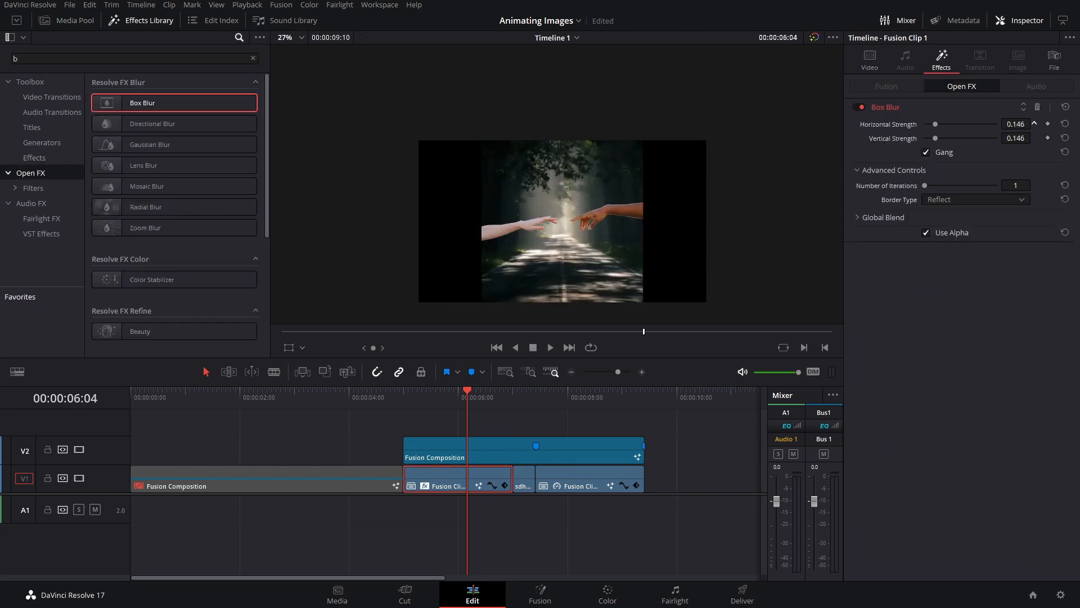
Paste the attributes of Fusion Clip 1 onto the short sdhsdhds_1.3.1.png clip at 00:00:07:00, maintaining keyframe timing
drag(468, 397, 525, 412)
click(524, 477)
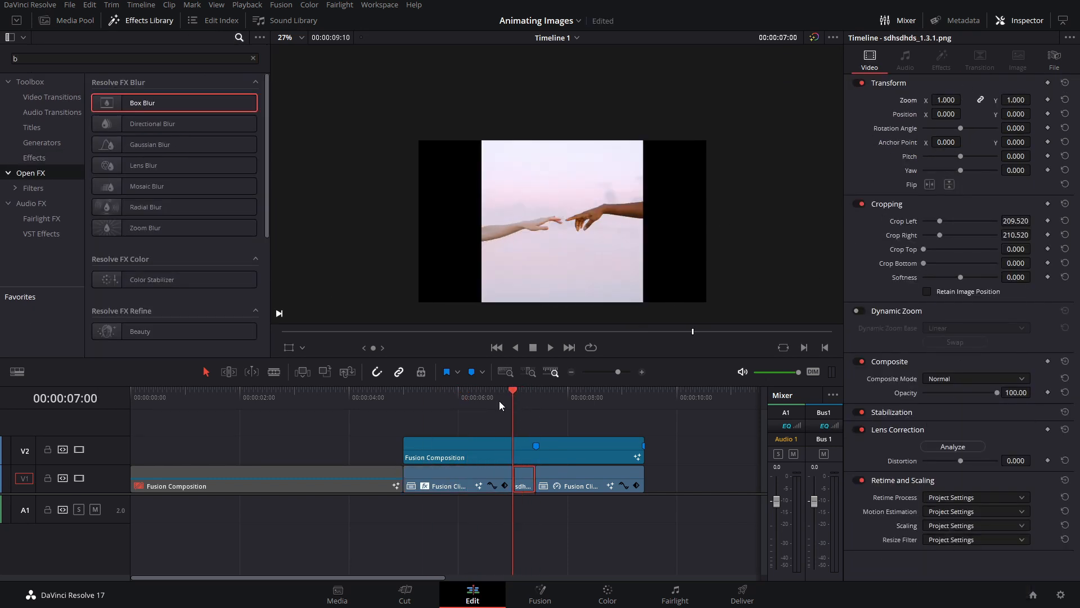
key(alt+v)
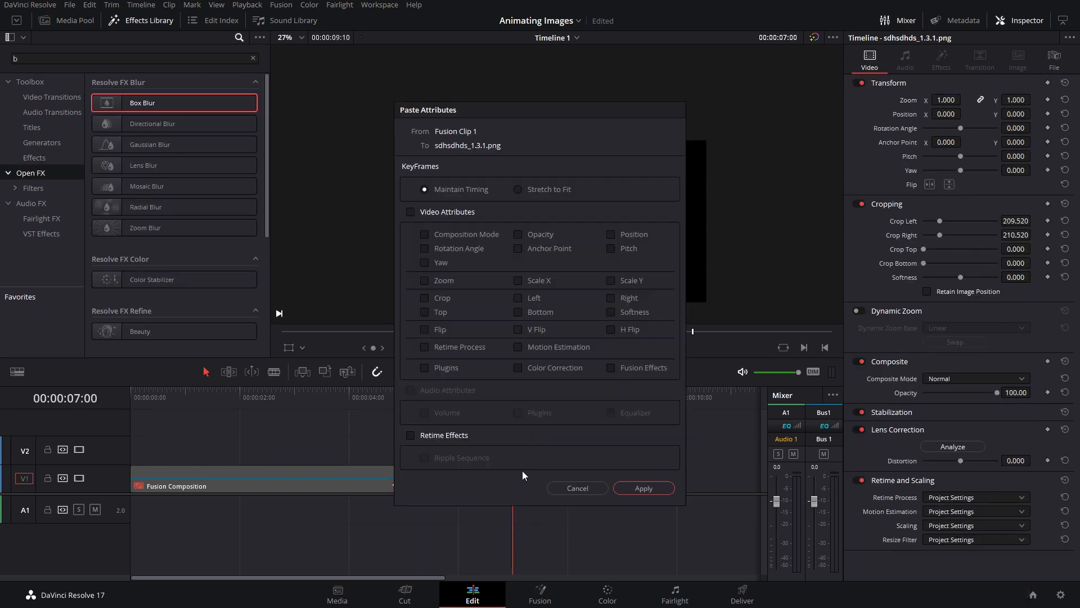
click(641, 488)
click(640, 489)
Preview the sequence from 00:00:05:00 and combine the Fusion Composition and the clips beneath it into Compound Clip 1
key(space)
click(405, 399)
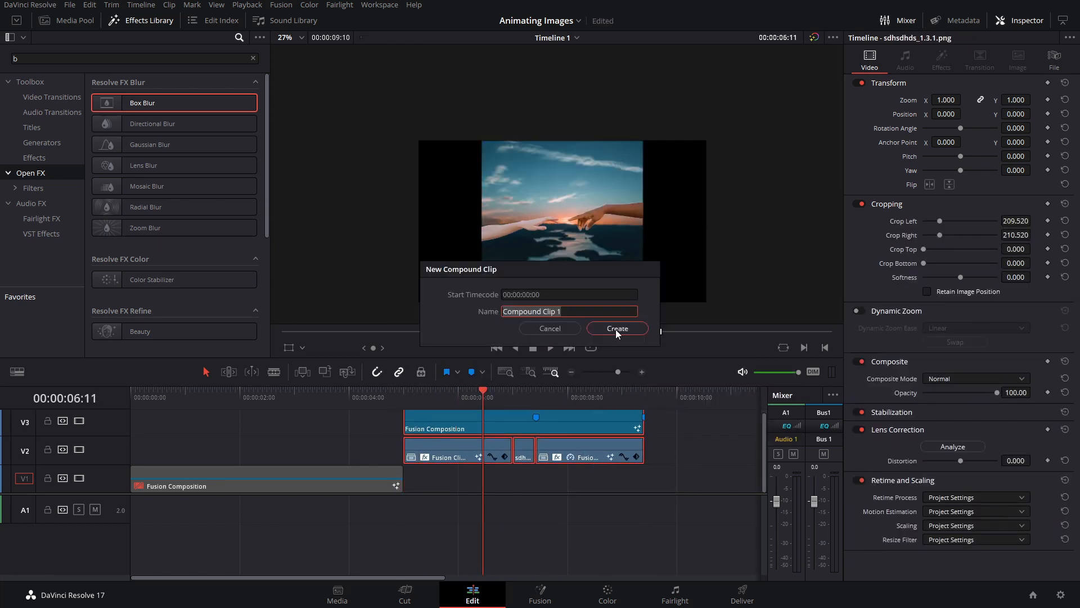
click(618, 330)
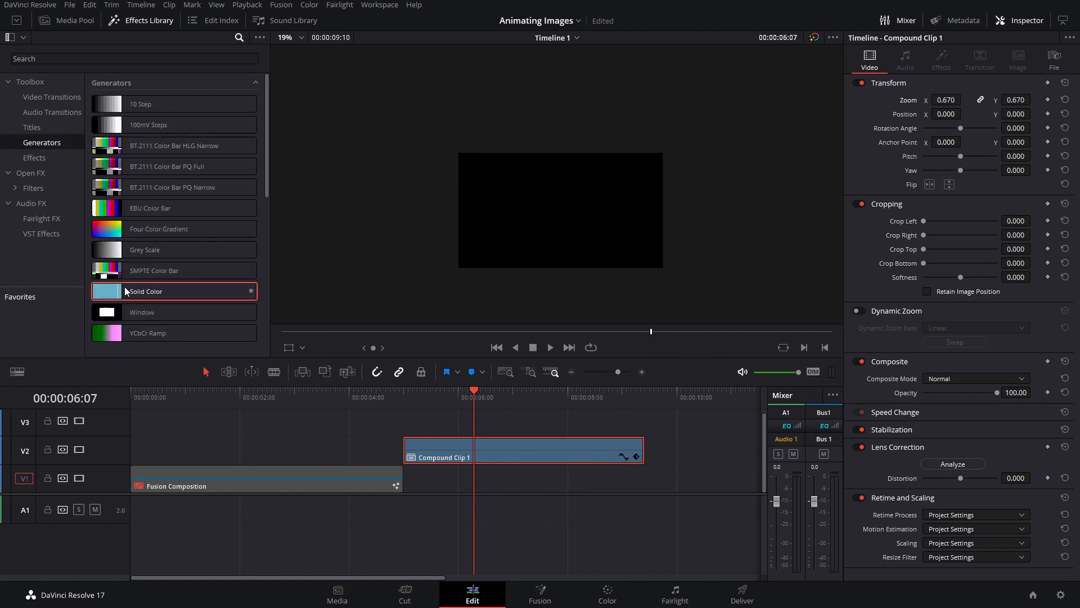
Place a Solid Color generator on V1 beneath Compound Clip 1, starting at 00:00:05:00, and preview the result
drag(173, 291, 570, 154)
click(439, 397)
key(space)
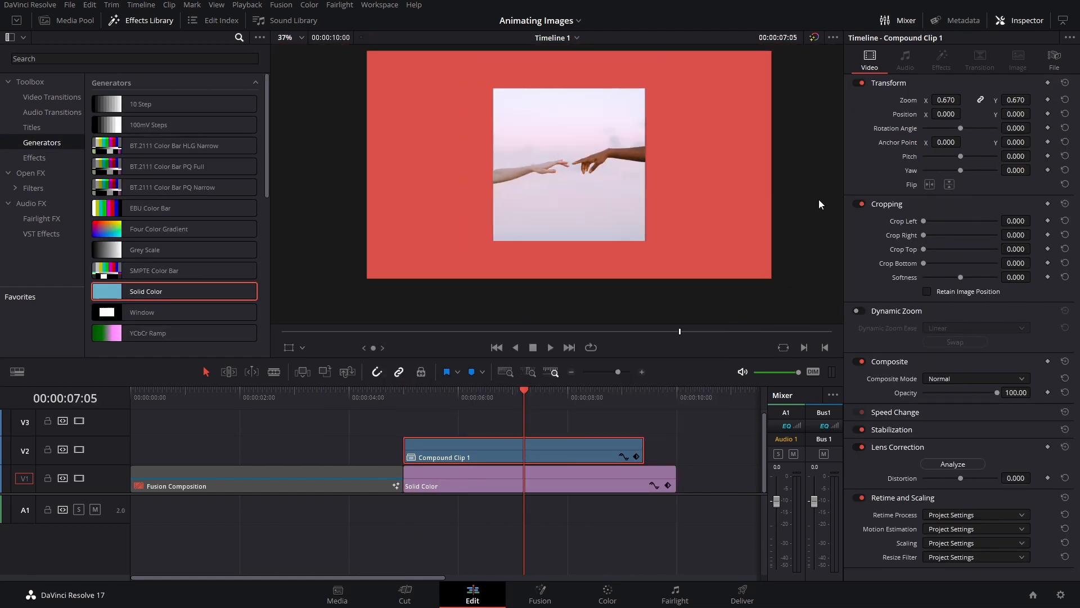